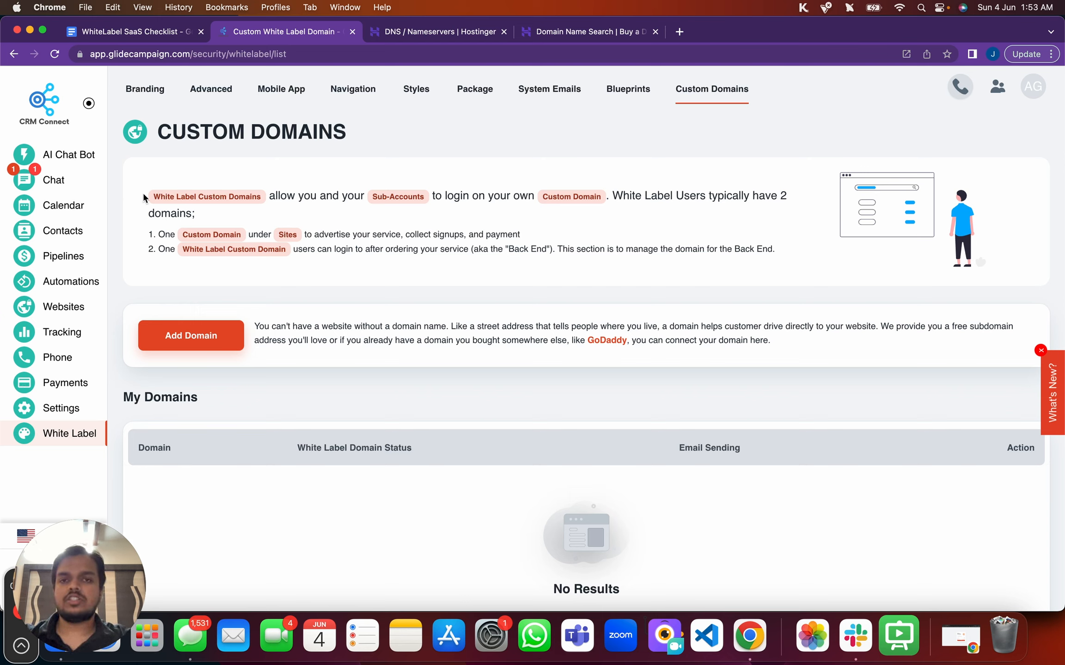
- Review the Hostinger domain search results for mywhitelabelcrmapp.com, including its purchase option
left_click(576, 37)
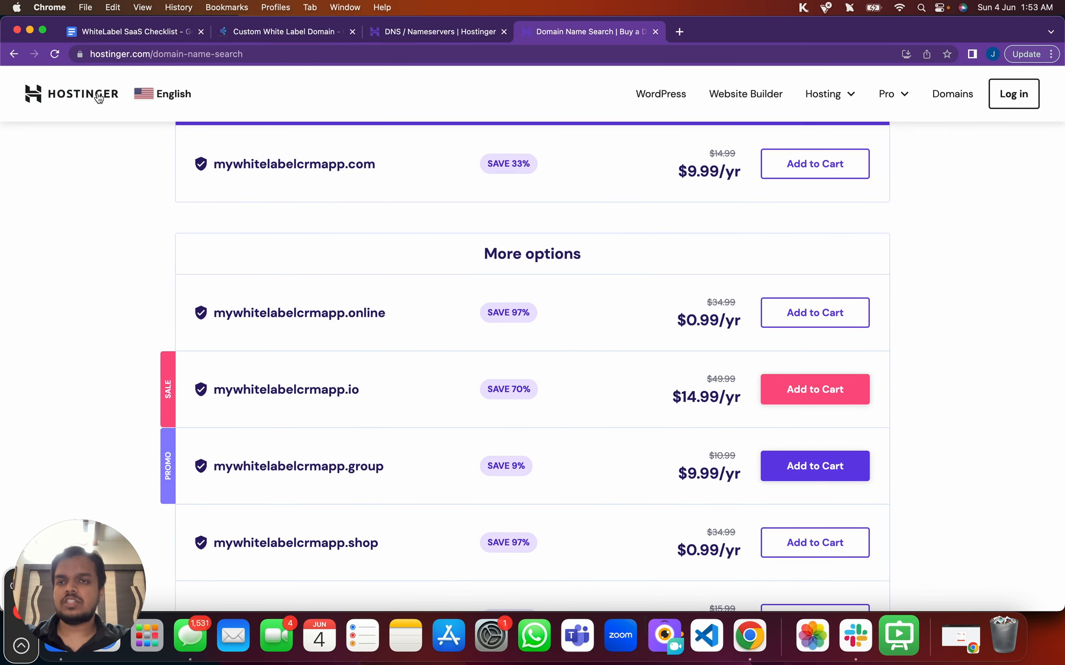
scroll(233, 174, "up", 15)
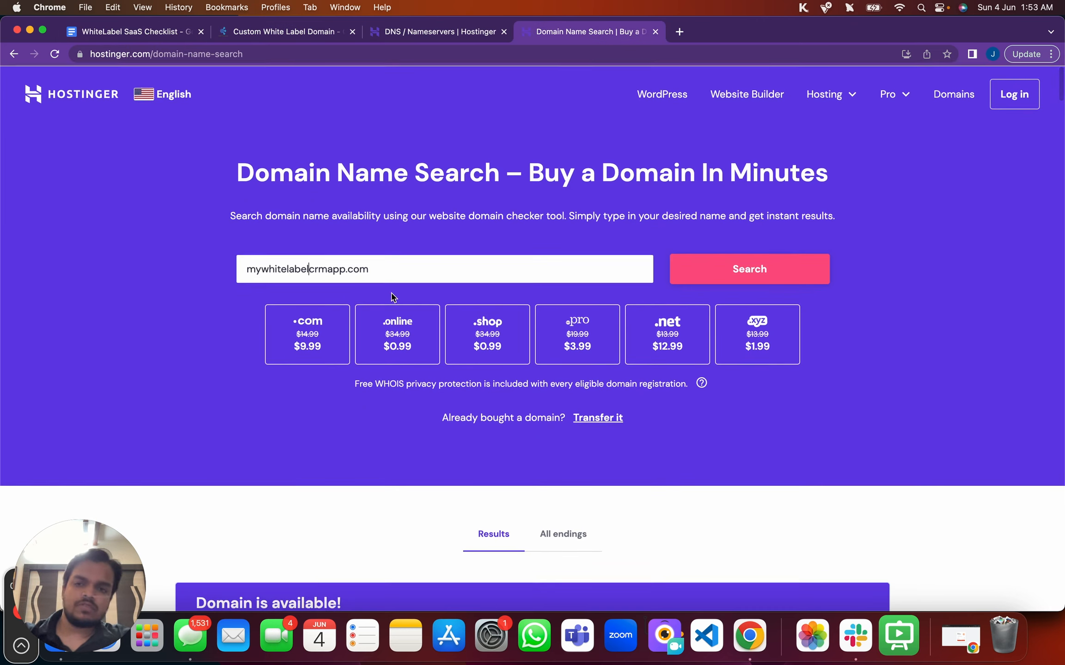
triple_click(319, 269)
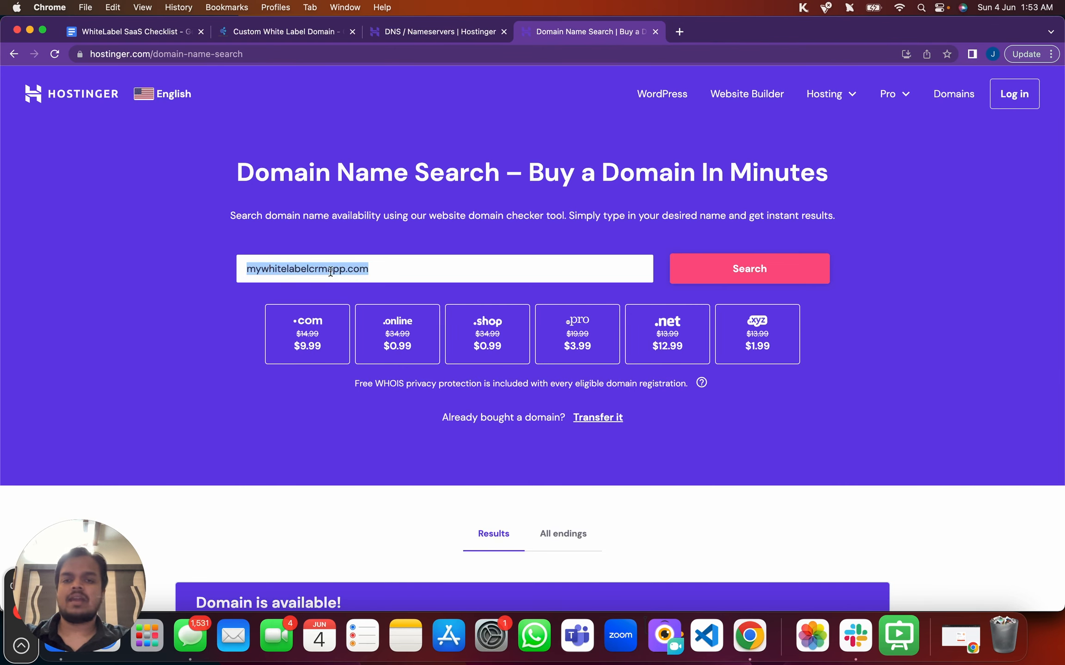
scroll(696, 281, "down", 6)
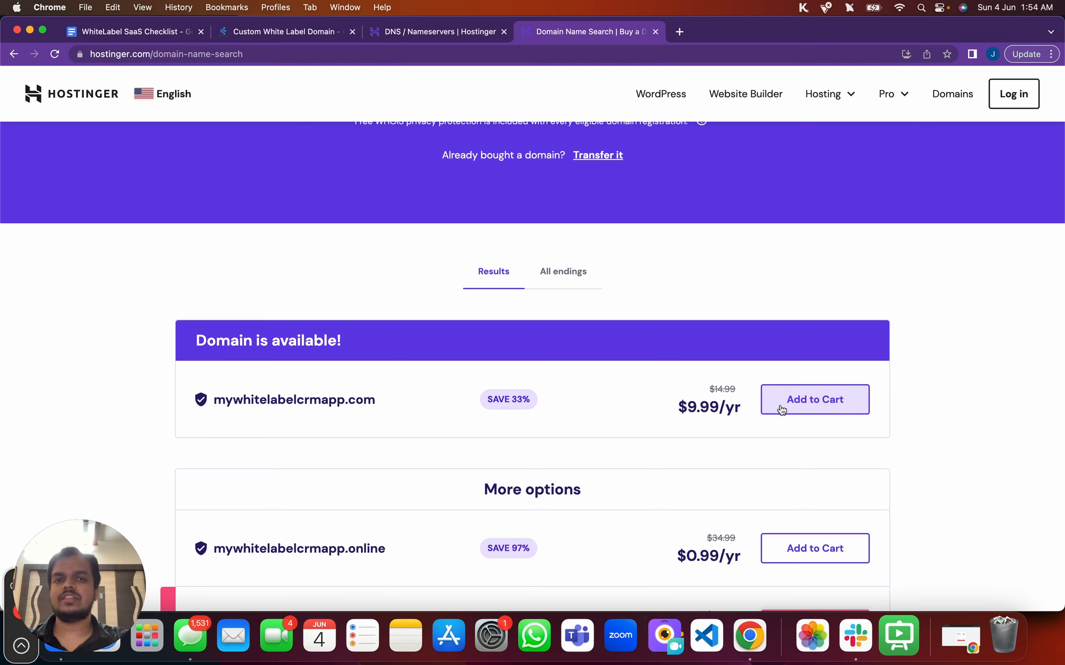
- Search Google in a new browser tab for "hostinger change dns record"
left_click(679, 31)
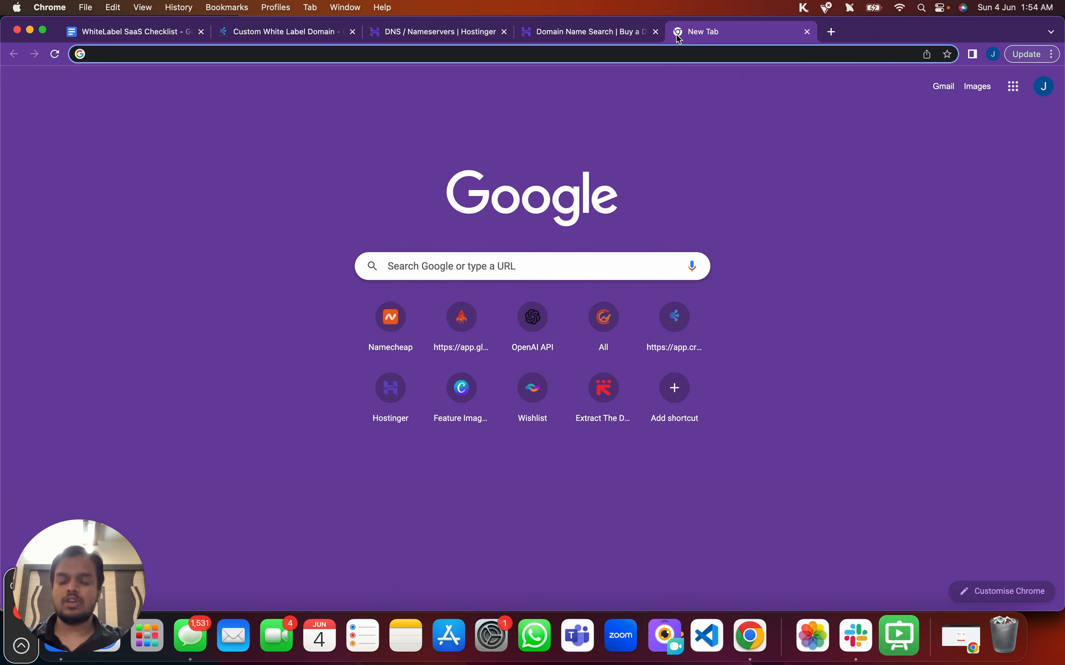
type("hostine")
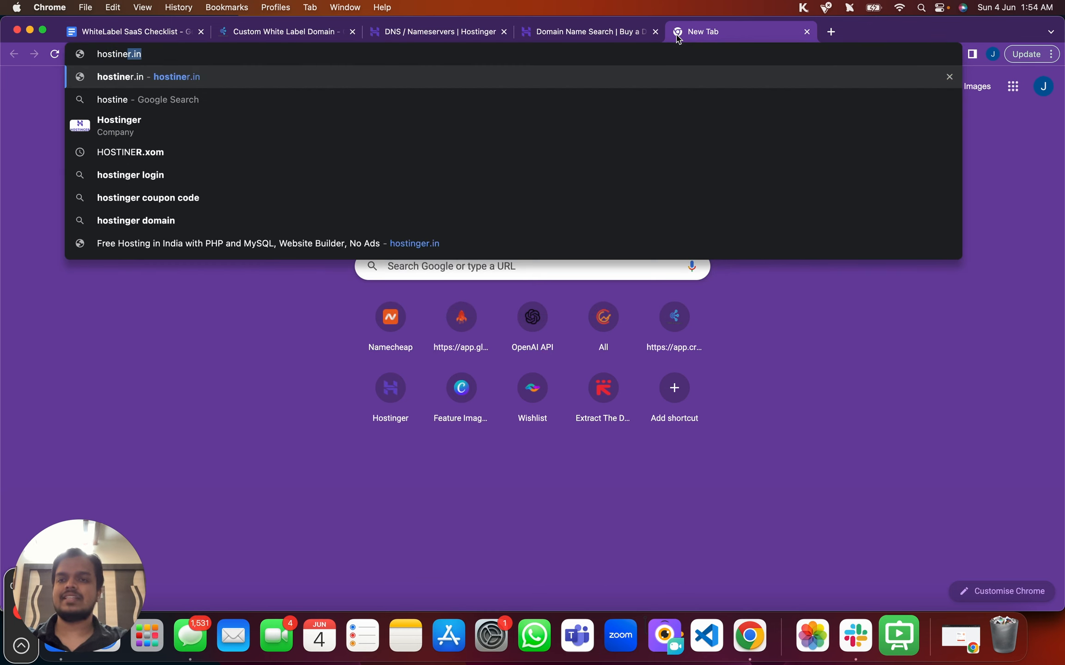
key("BackSpace")
key("BackSpace")
type("ger ch")
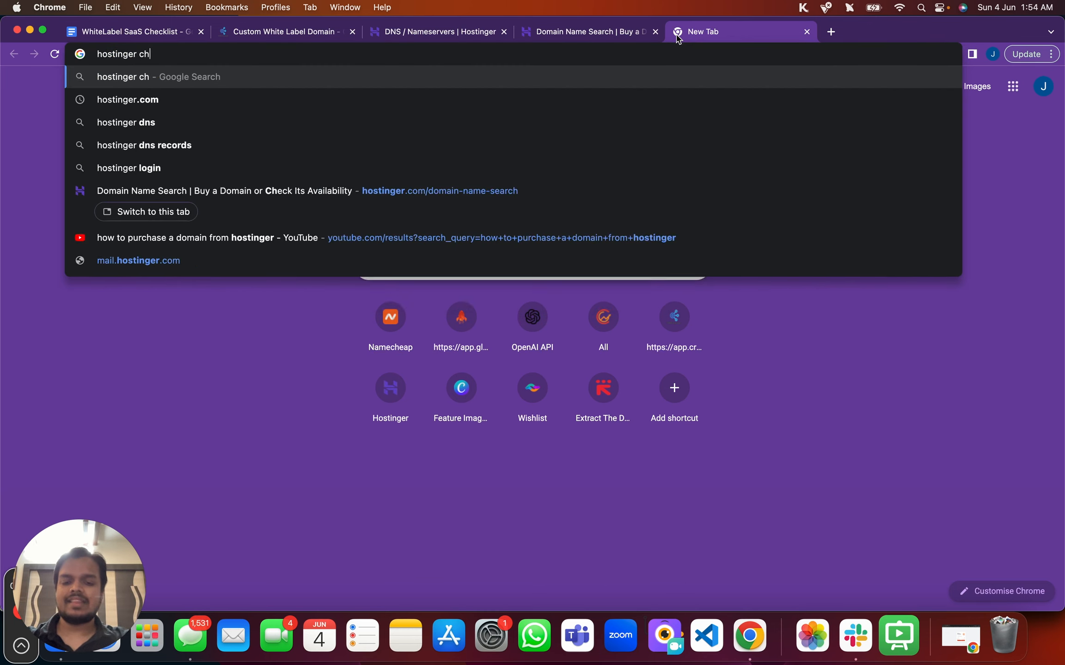
type("ange dns ")
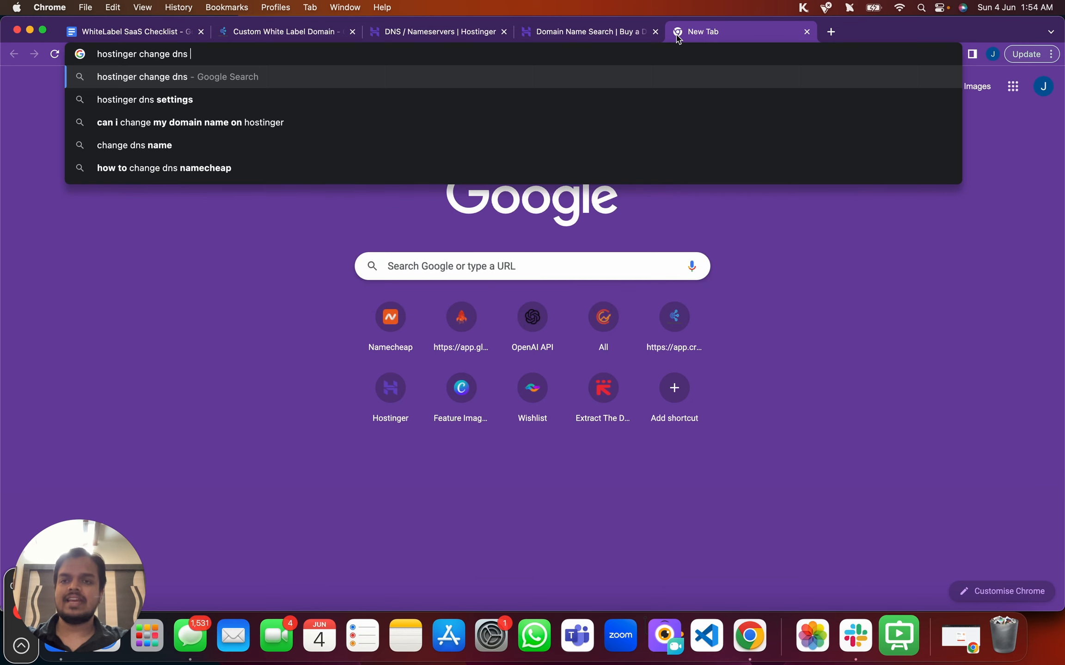
type("record")
key("Return")
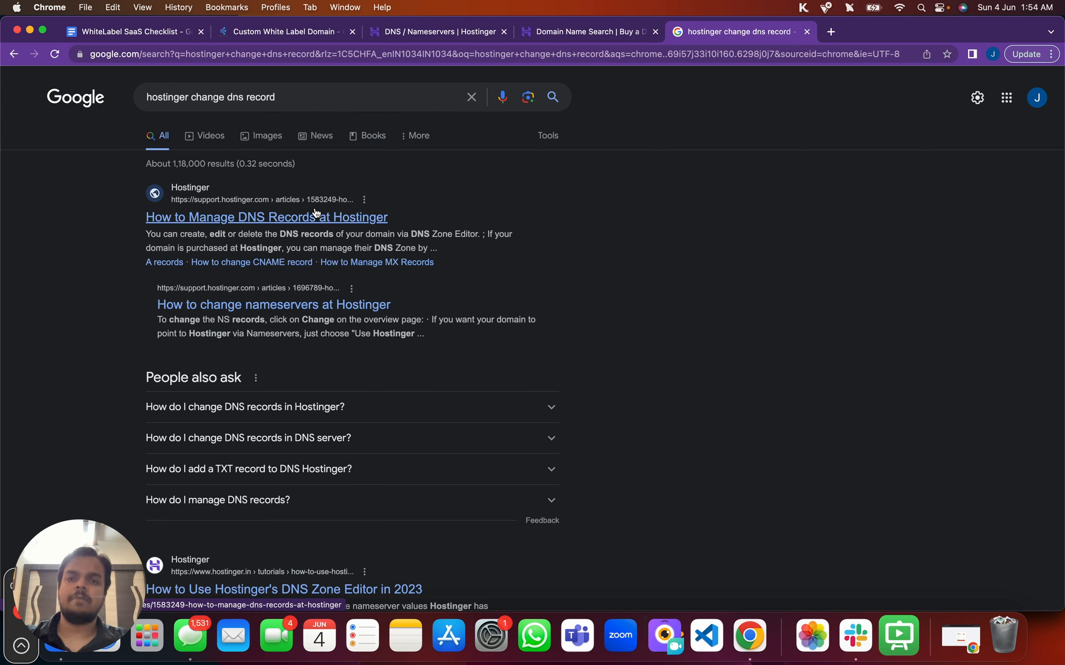
- Examine the nameservers and the DNS record management section for crmconnect.pro in Hostinger
left_click(390, 30)
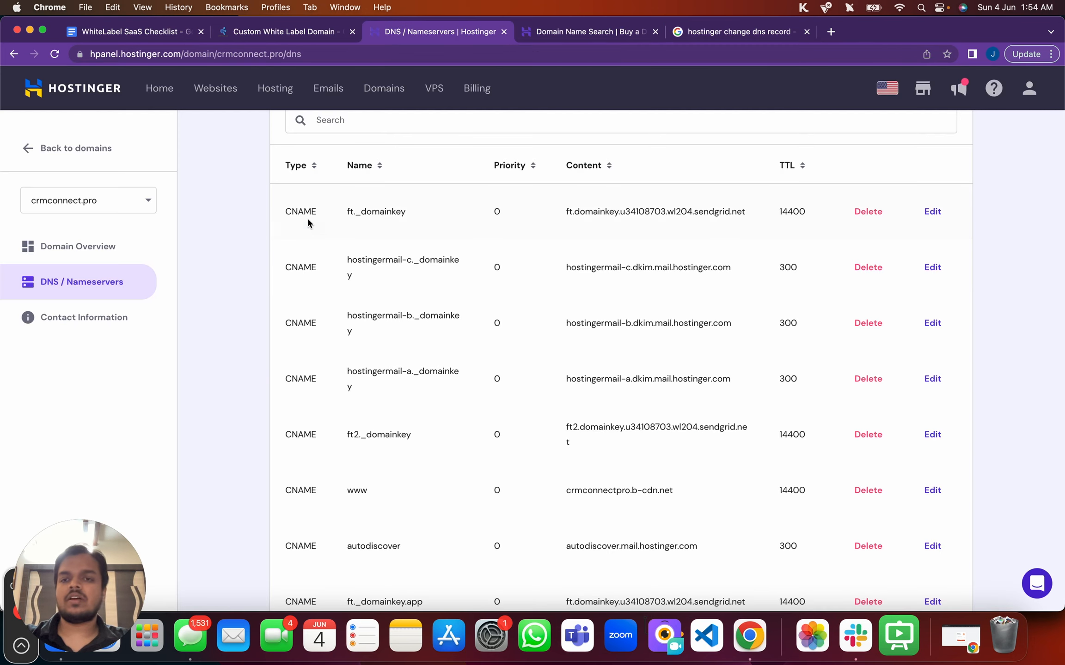
scroll(243, 240, "up", 9)
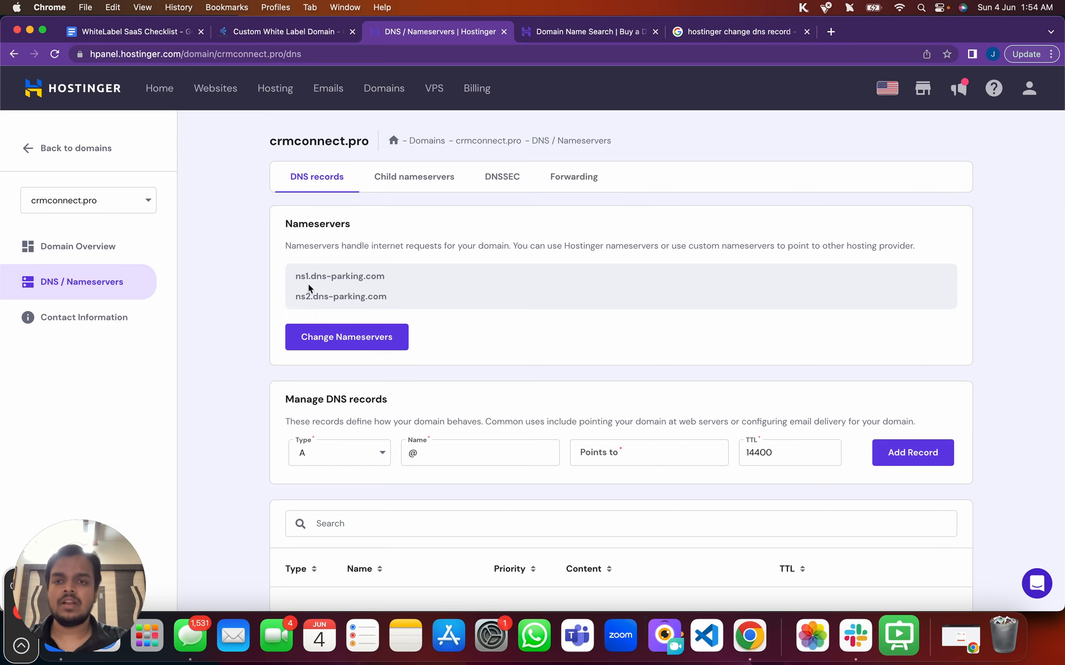
scroll(308, 285, "down", 3)
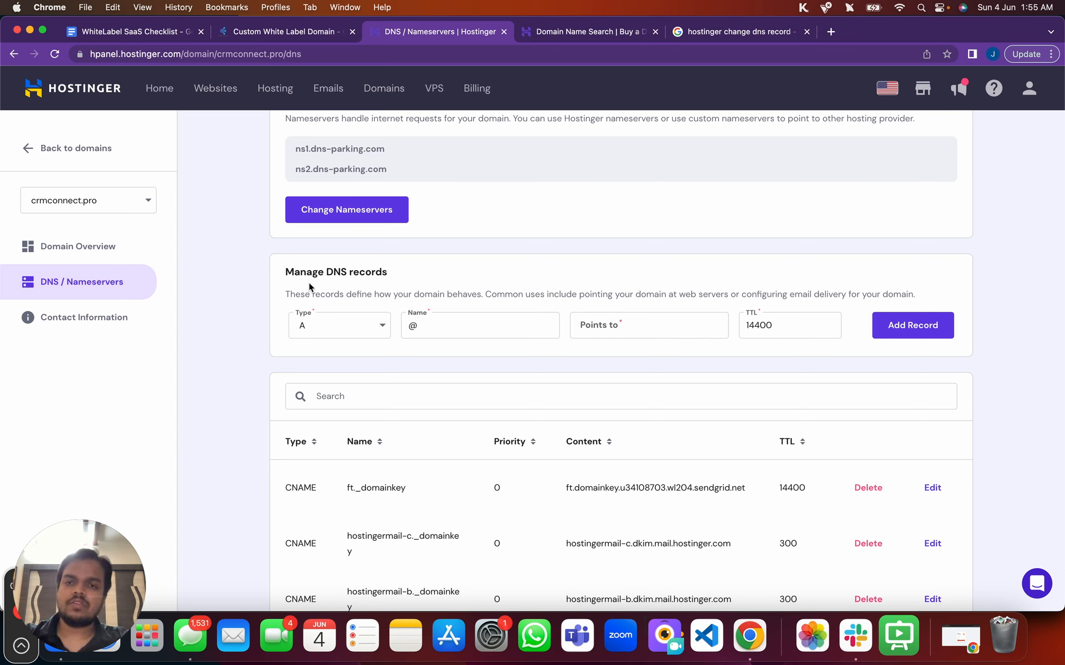
left_click_drag(280, 276, 401, 274)
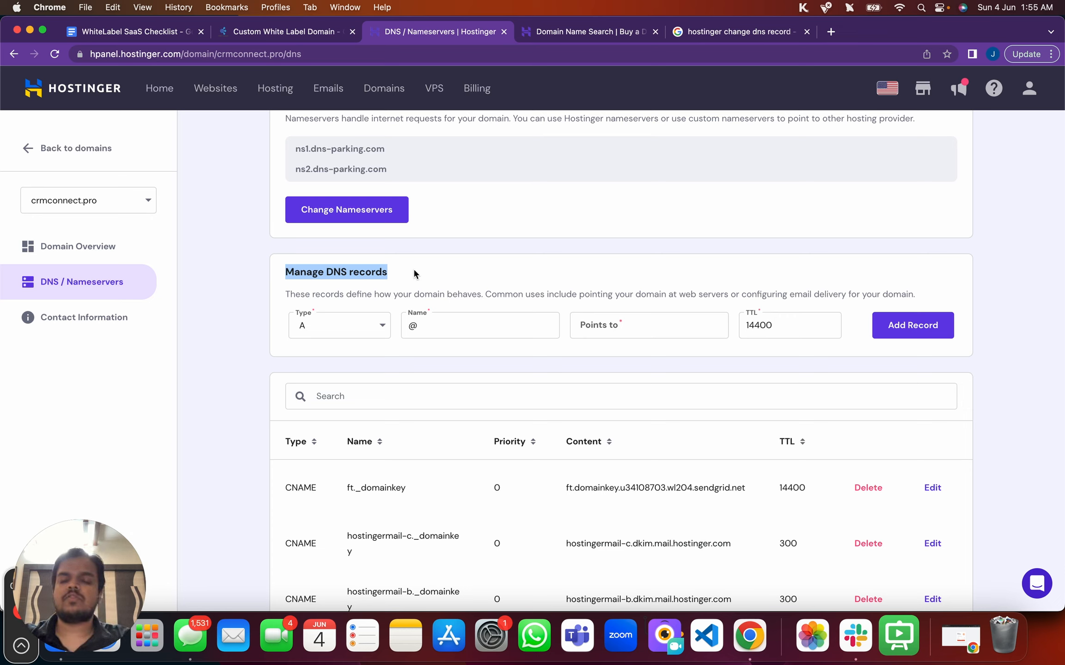
left_click(455, 221)
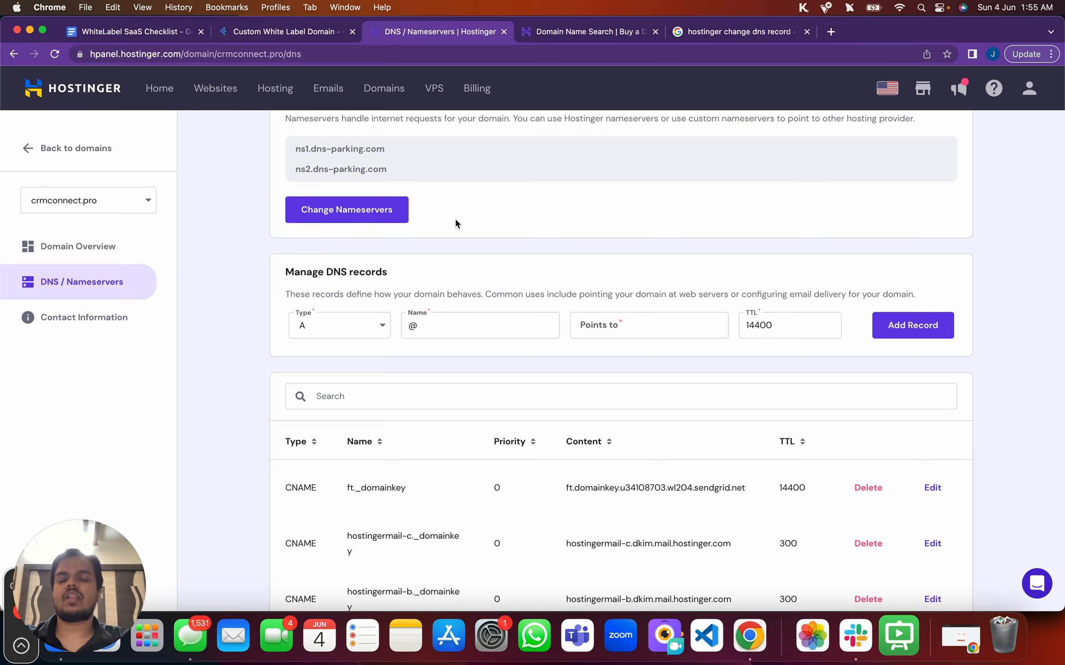
scroll(456, 223, "up", 2)
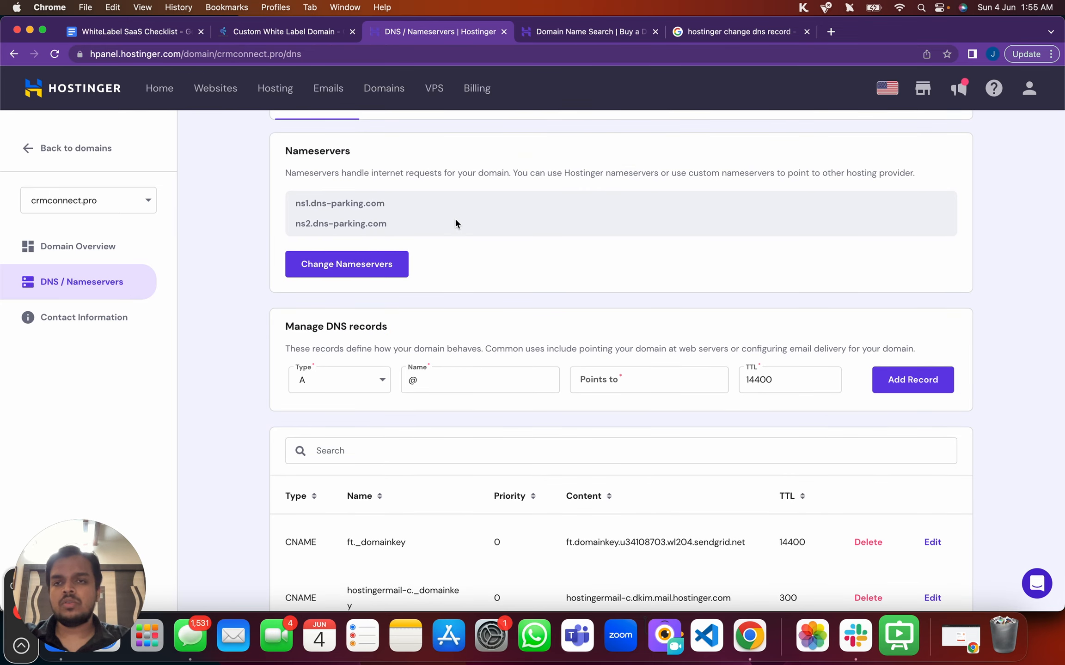
- Add app.crmconnect.pro as a white label custom domain in CRM Connect and proceed to its DNS instructions
left_click(290, 38)
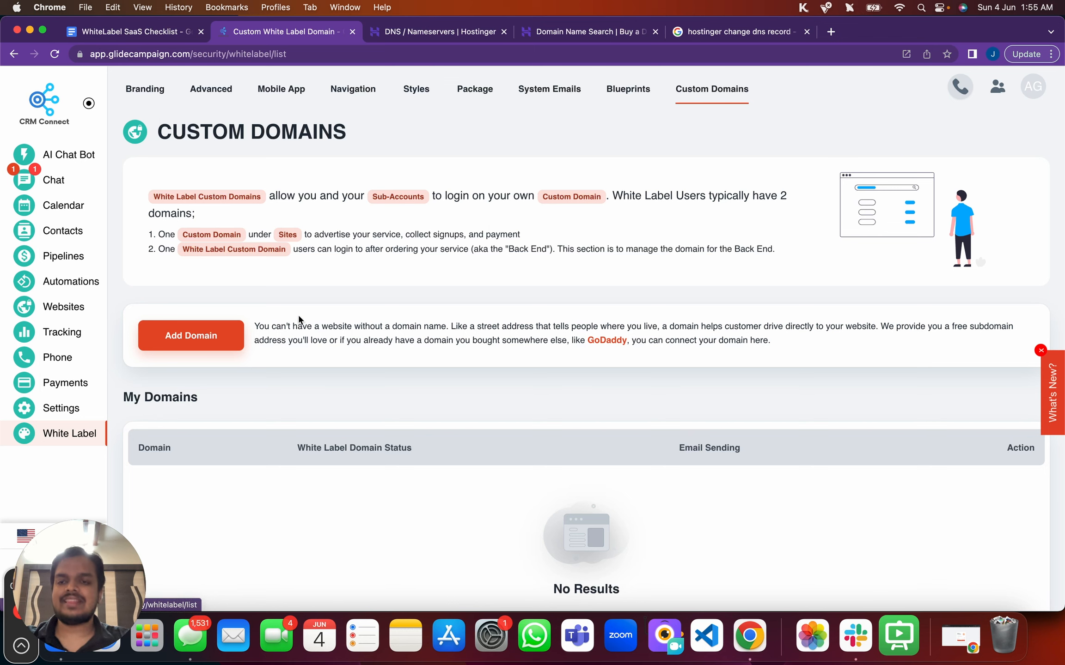
left_click(210, 347)
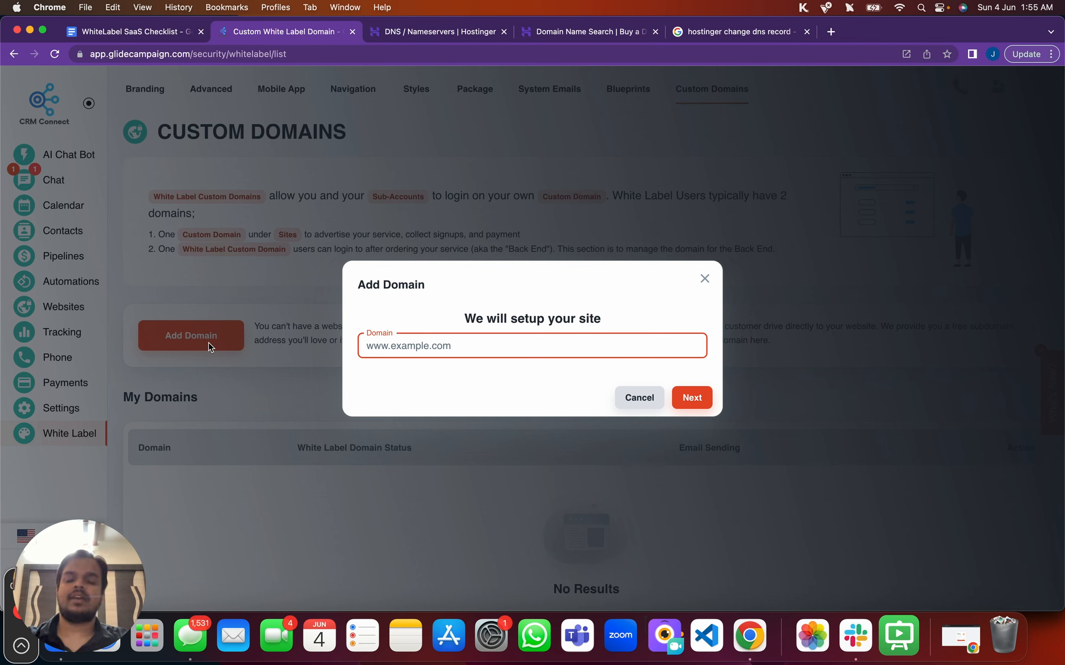
type("app.cr")
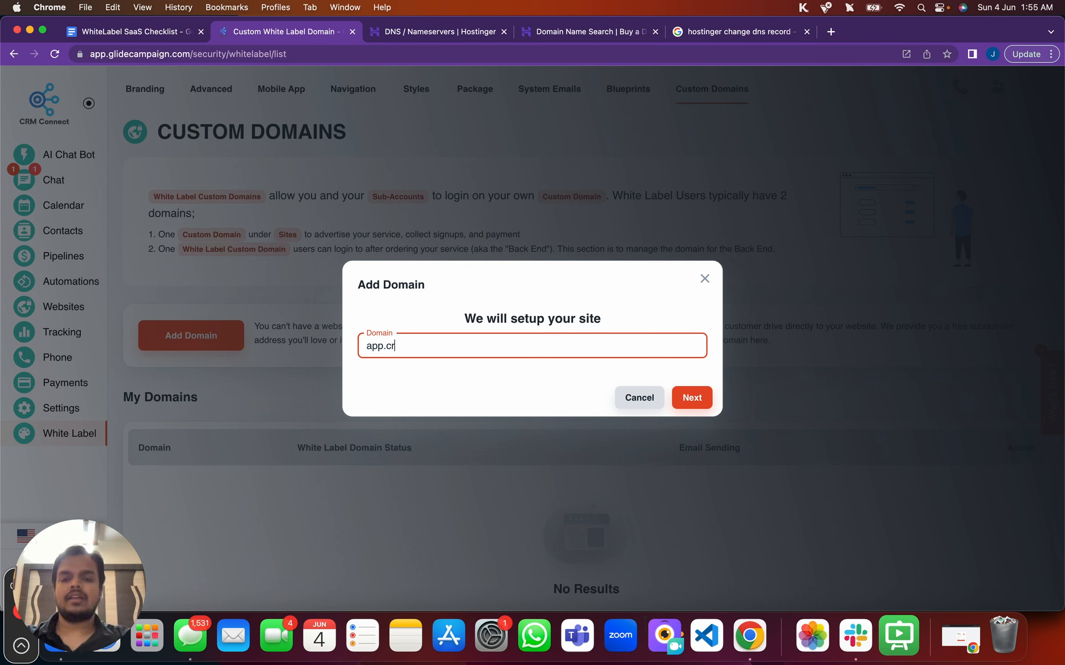
type("mconnec")
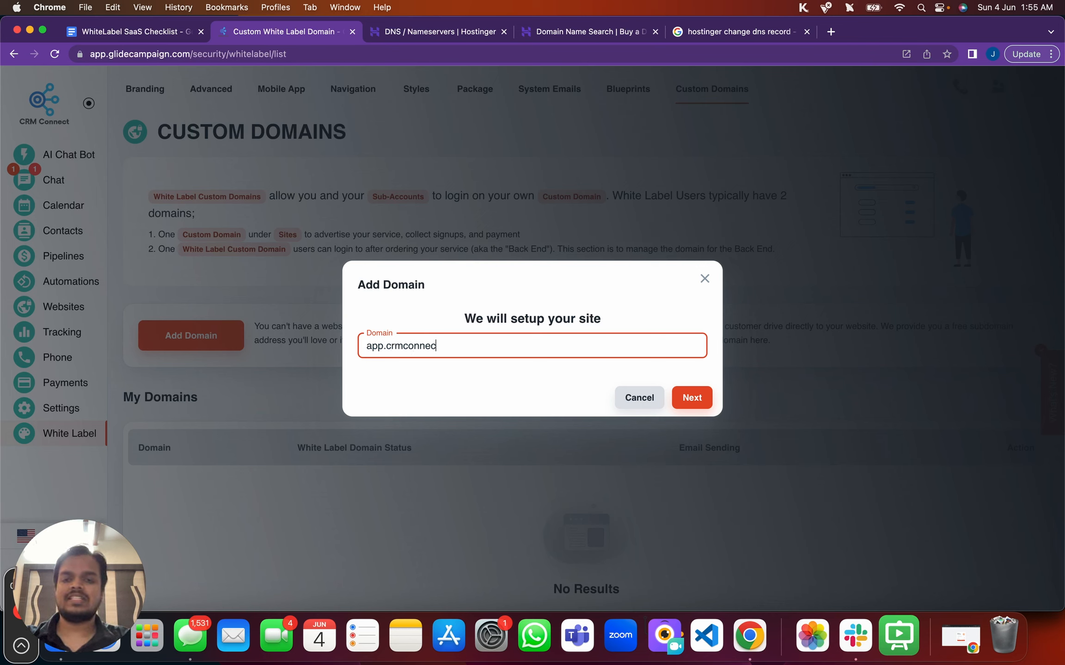
type("t.pro")
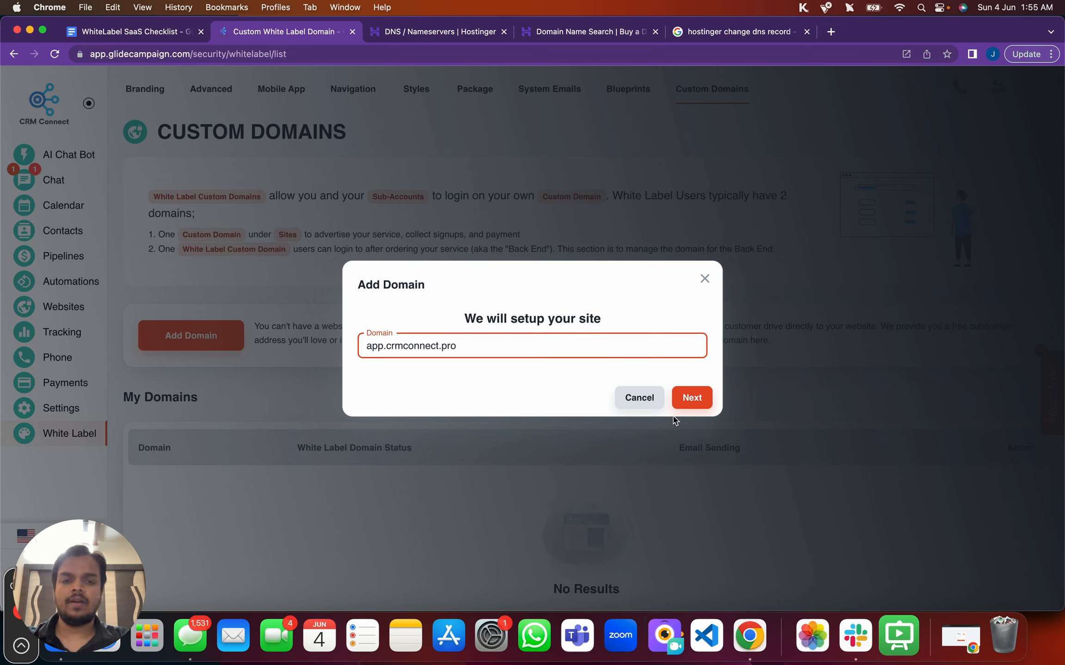
left_click(689, 403)
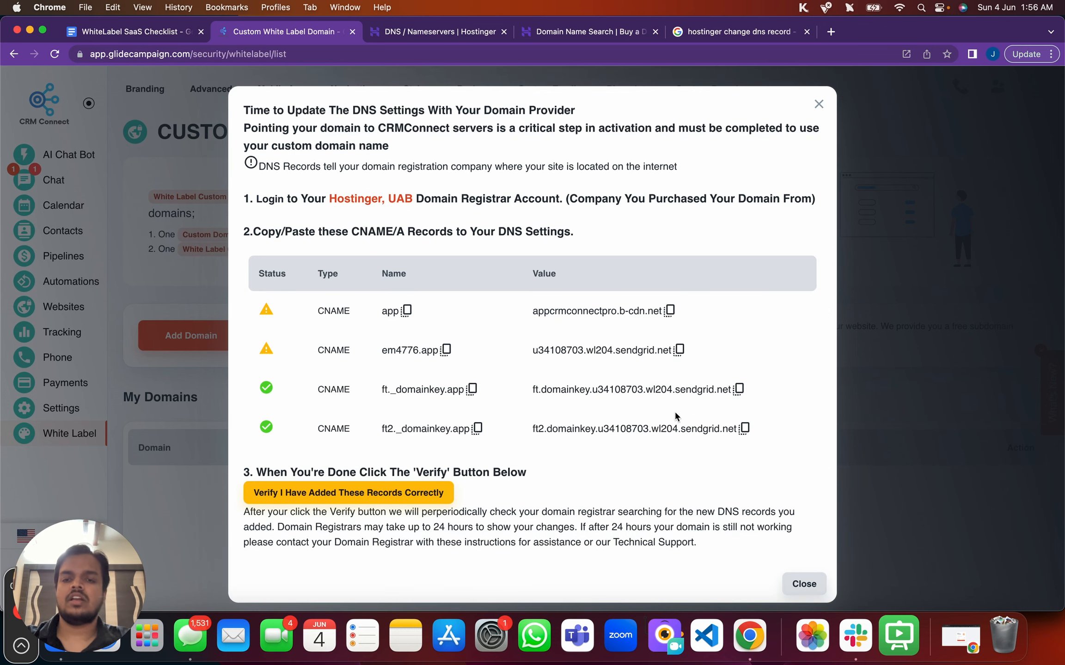
- Examine the types and names of the CNAME records required for the custom domain
scroll(650, 447, "down", 1)
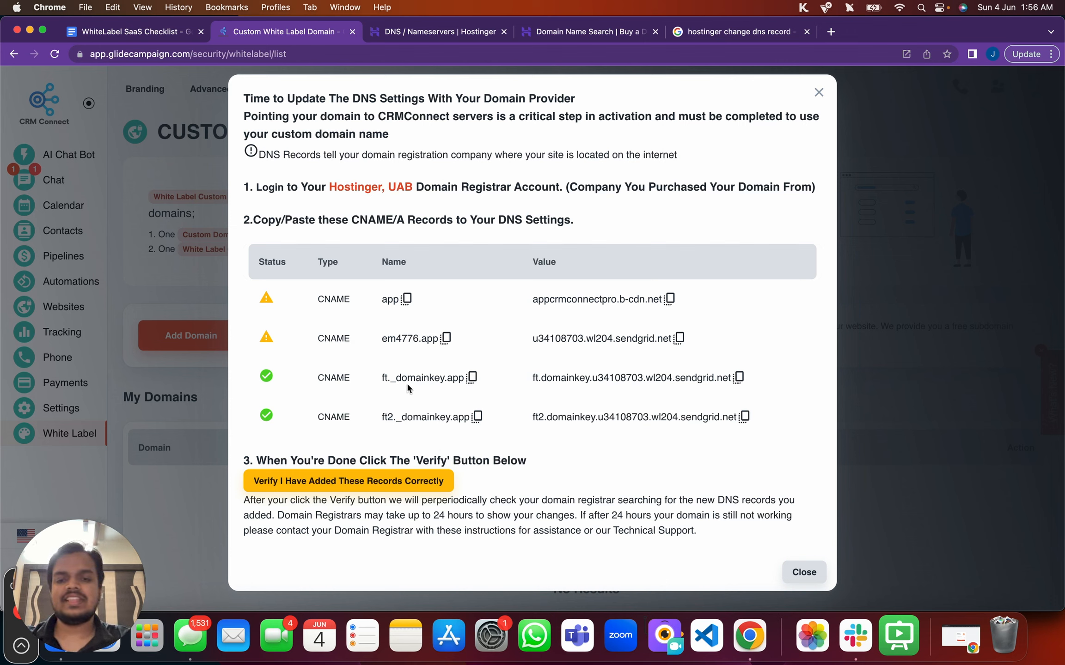
double_click(419, 378)
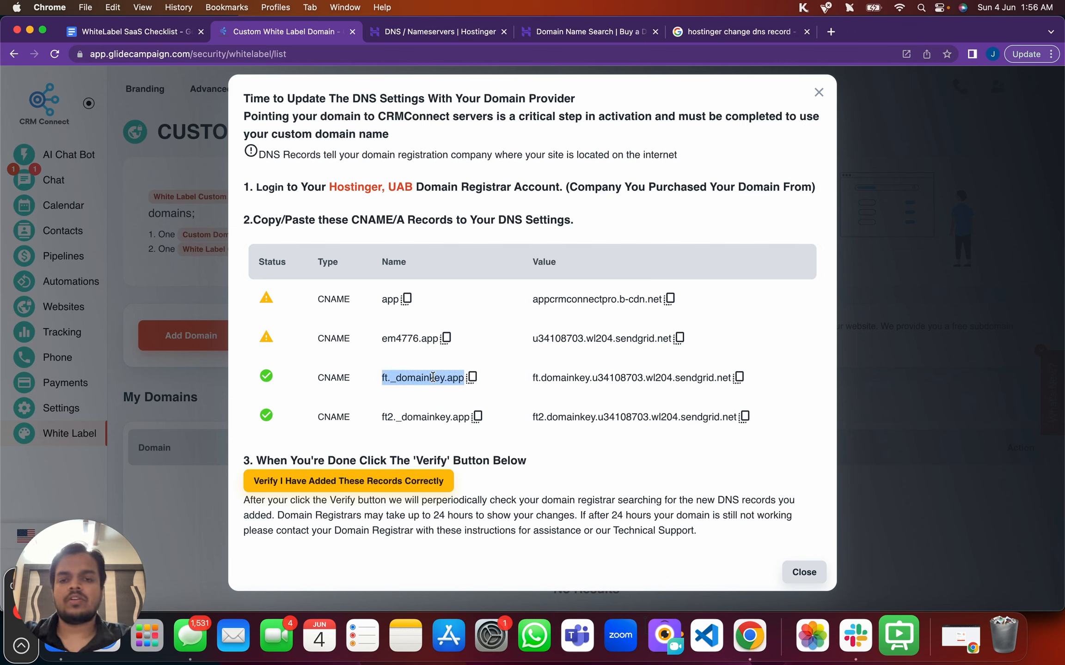
triple_click(420, 420)
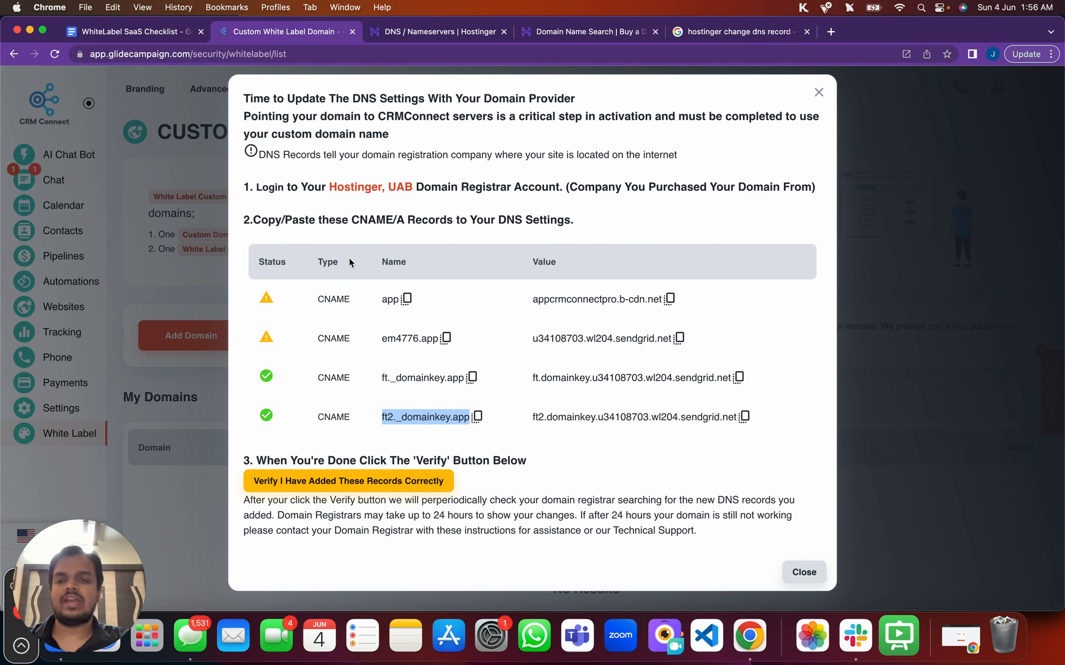
double_click(333, 300)
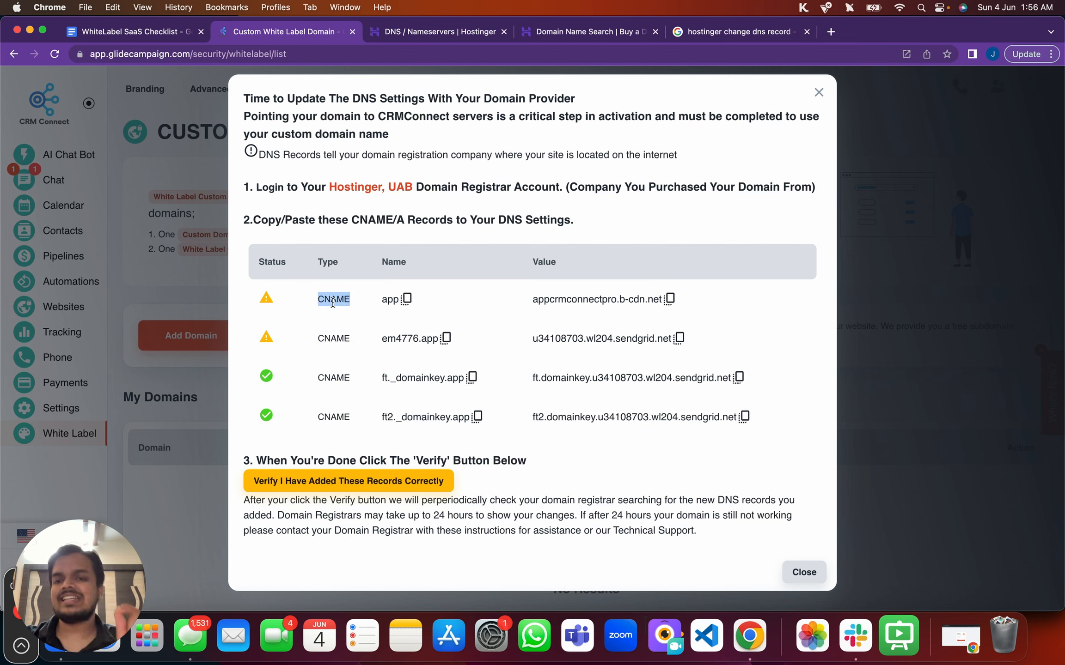
- Copy the first required record's name and start a CNAME record named app in Hostinger's DNS settings for crmconnect.pro
left_click(406, 299)
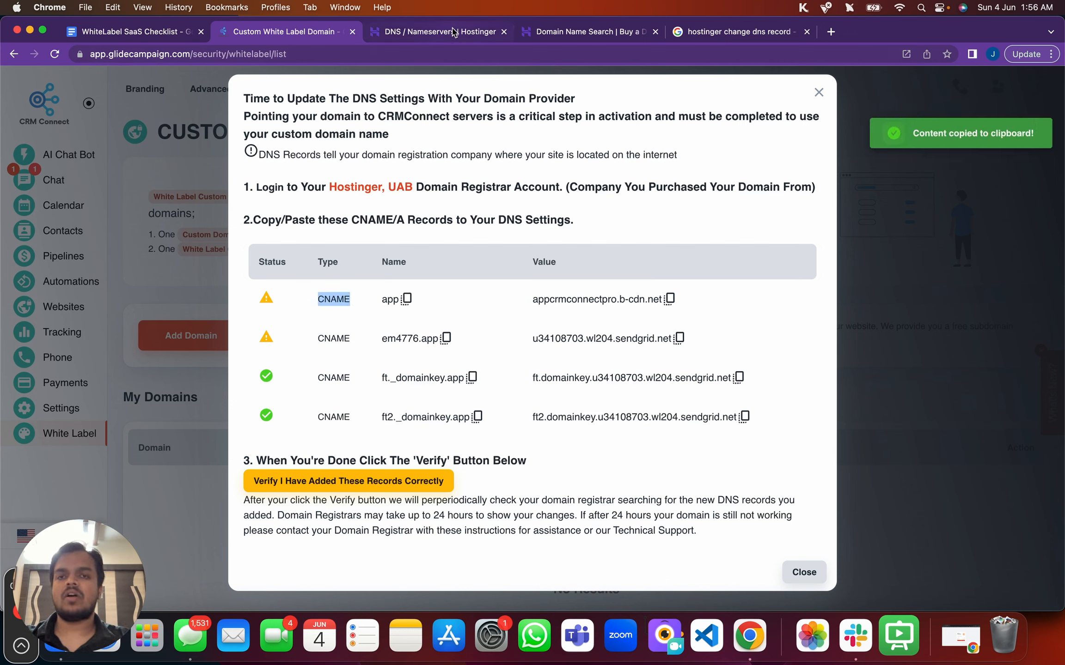
left_click(401, 32)
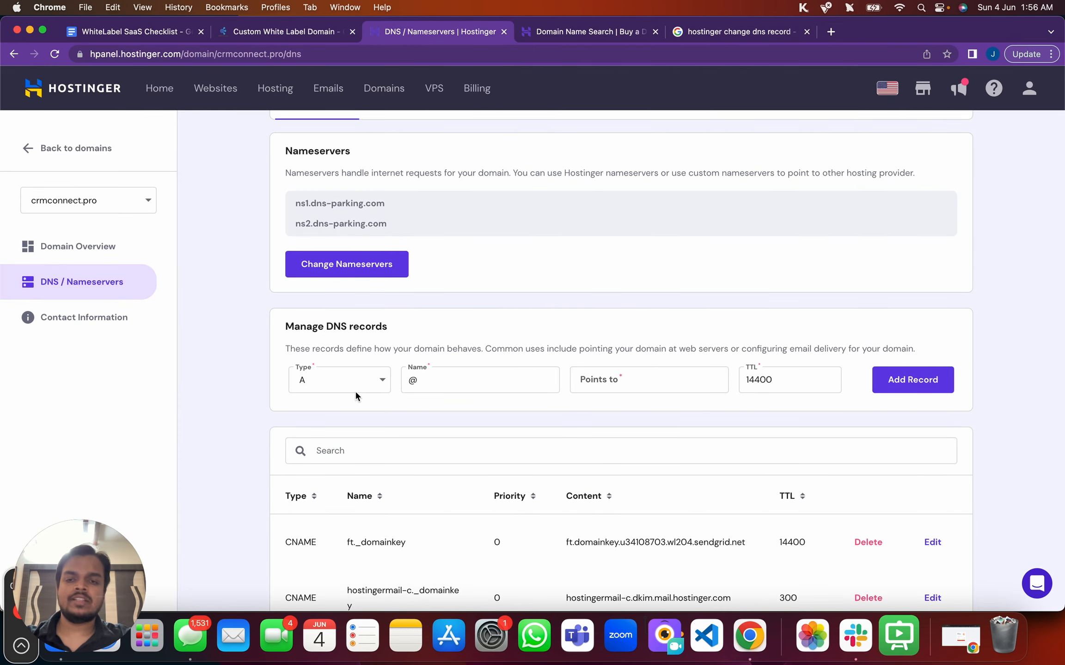
left_click(367, 385)
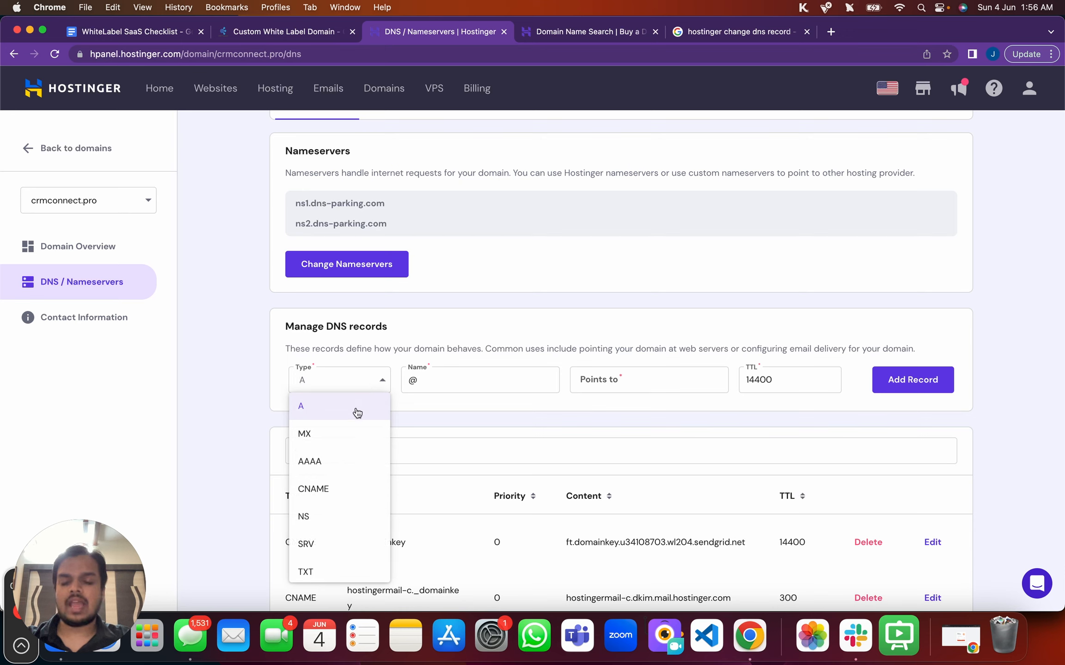
left_click(336, 492)
left_click(491, 381)
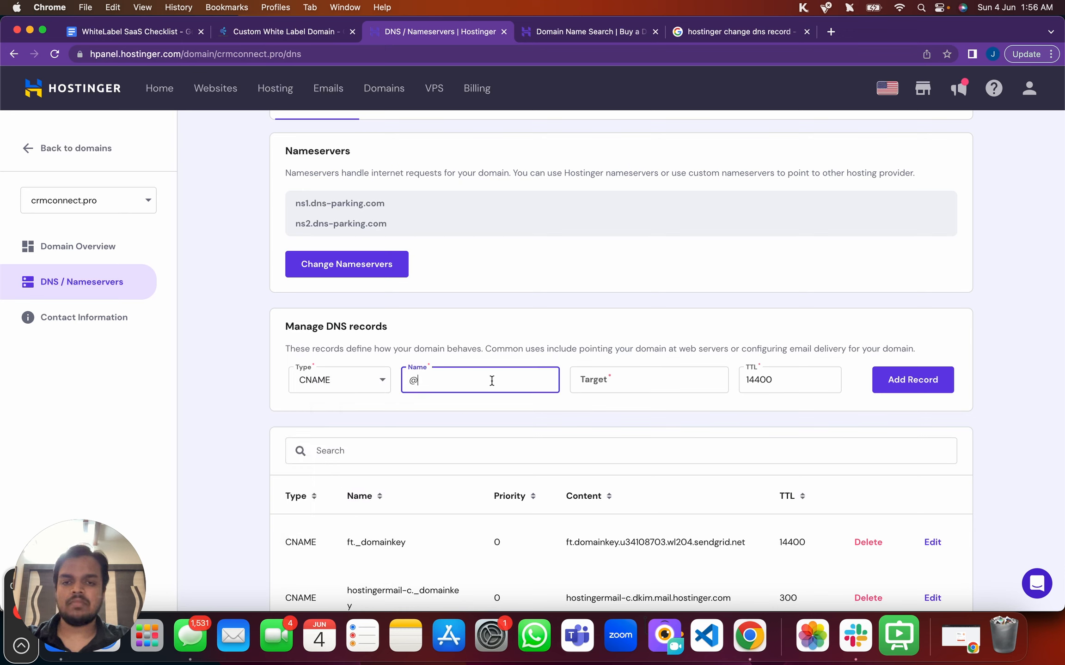
key("super+a")
type("app")
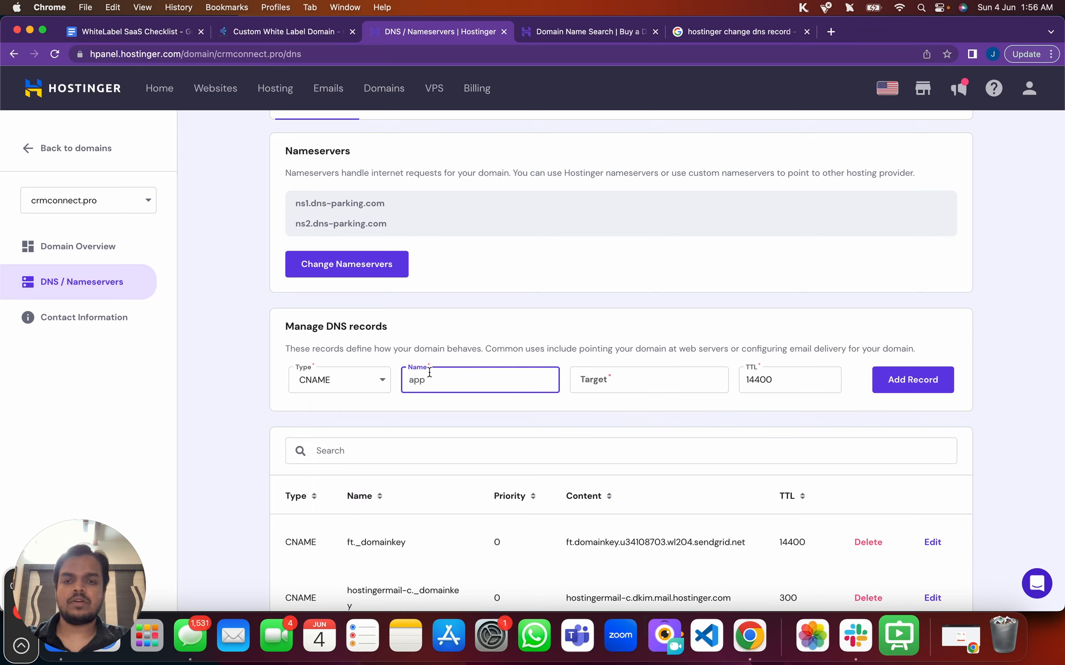
- Copy the first record's value from CRM Connect as the Hostinger record's target, appcrmconnectpro.b-cdn.net, and try to add the record
left_click(269, 31)
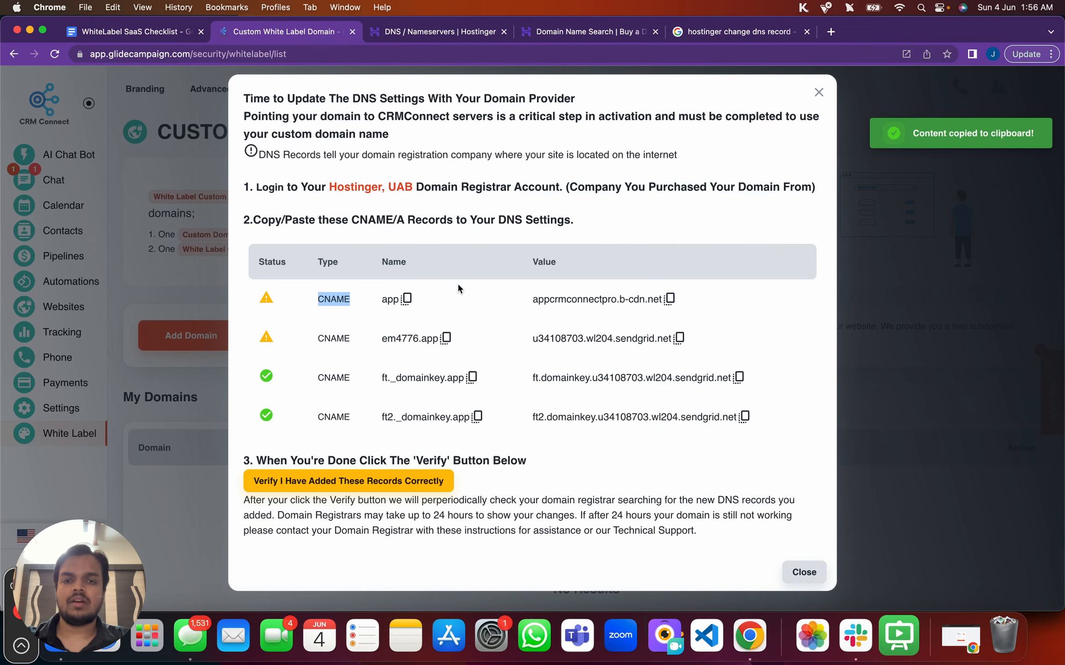
left_click(669, 299)
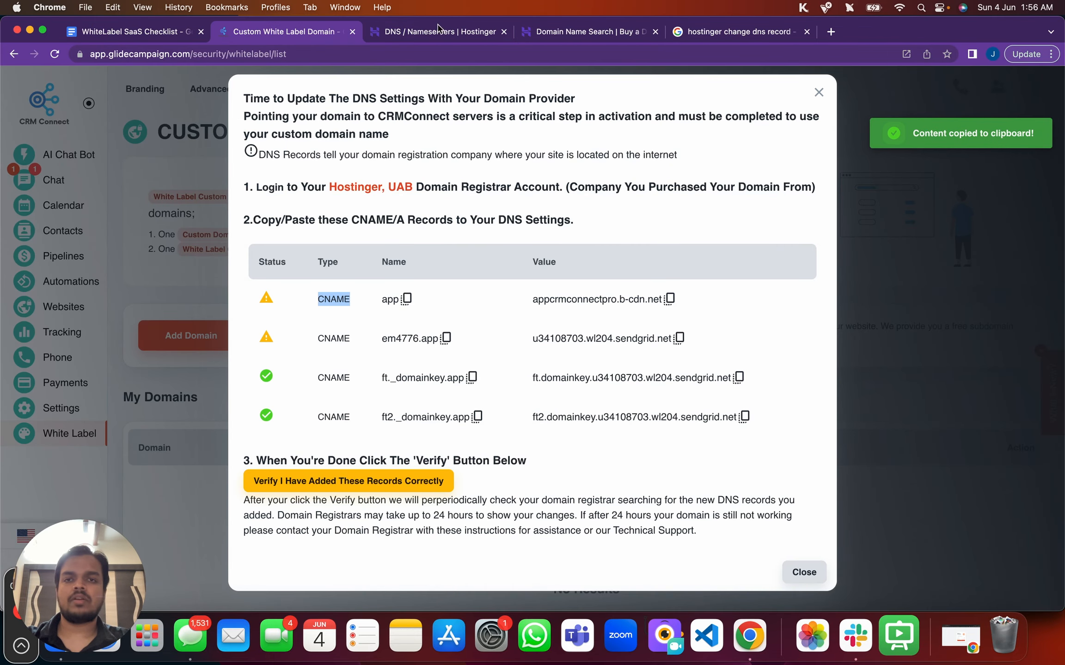
left_click(437, 33)
left_click(705, 385)
key("super+v")
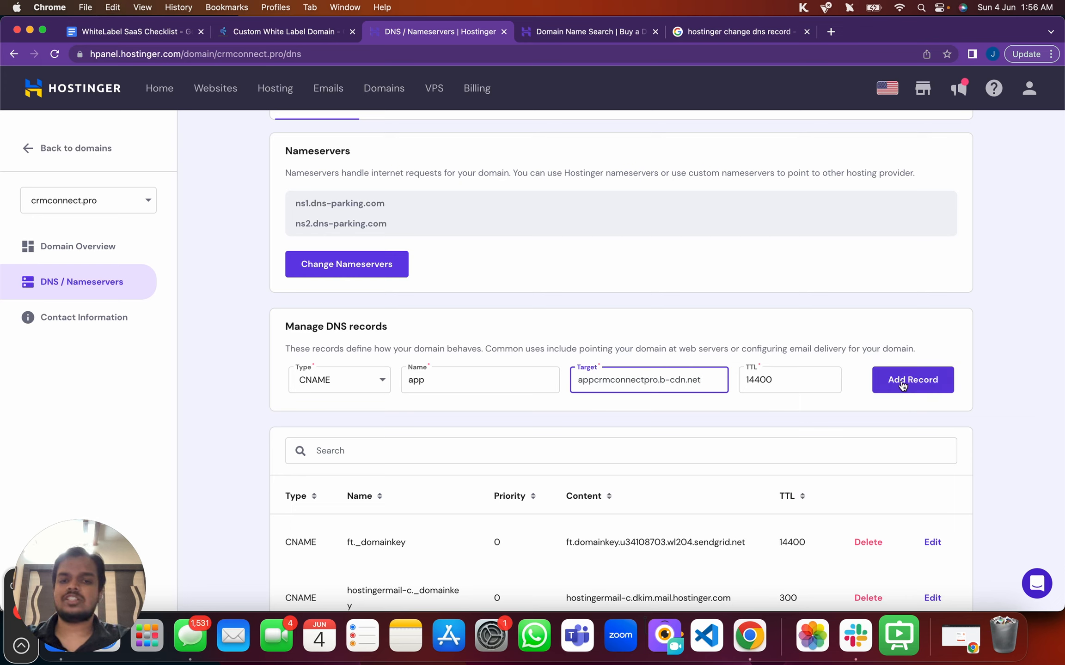
double_click(804, 385)
left_click(804, 384)
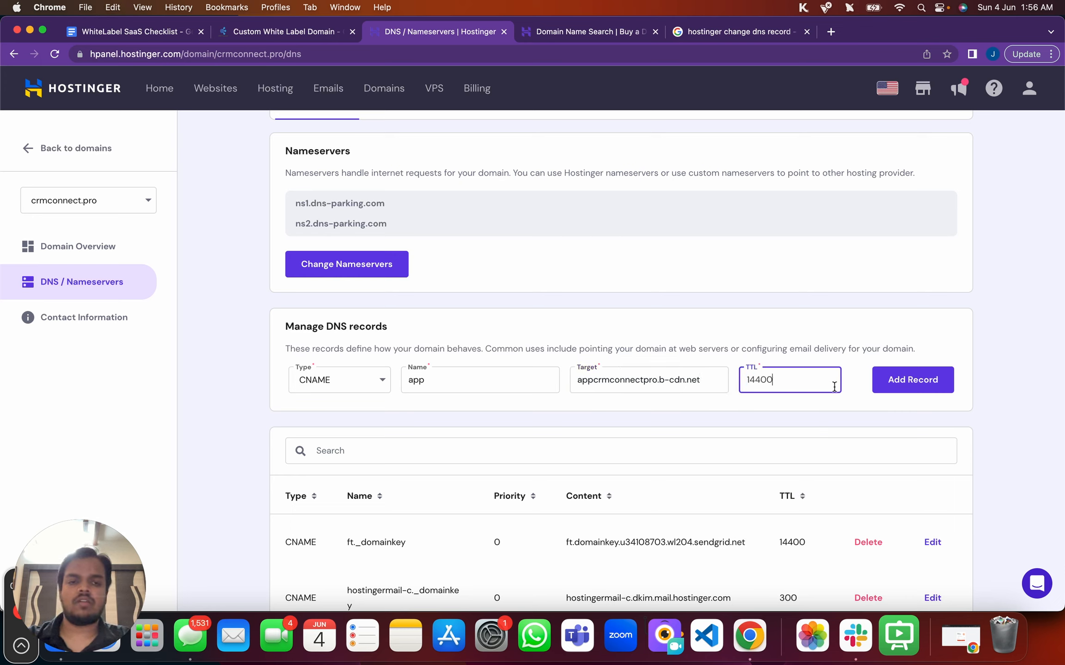
left_click(904, 387)
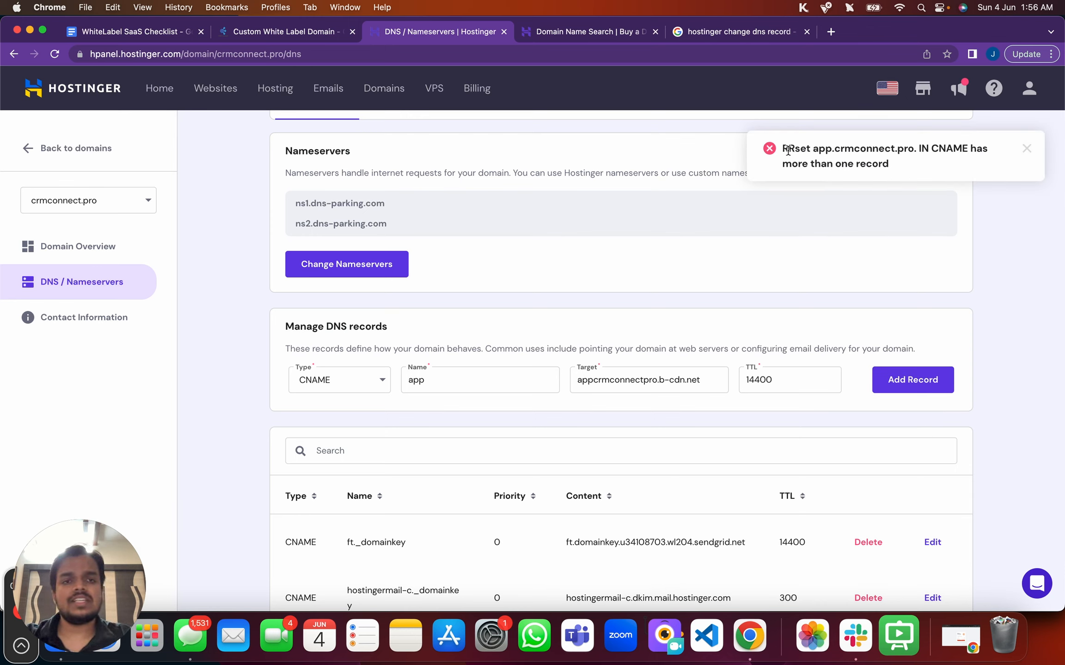
- Search Hostinger's DNS records for app and delete the existing CNAME record named app
left_click_drag(788, 149, 931, 176)
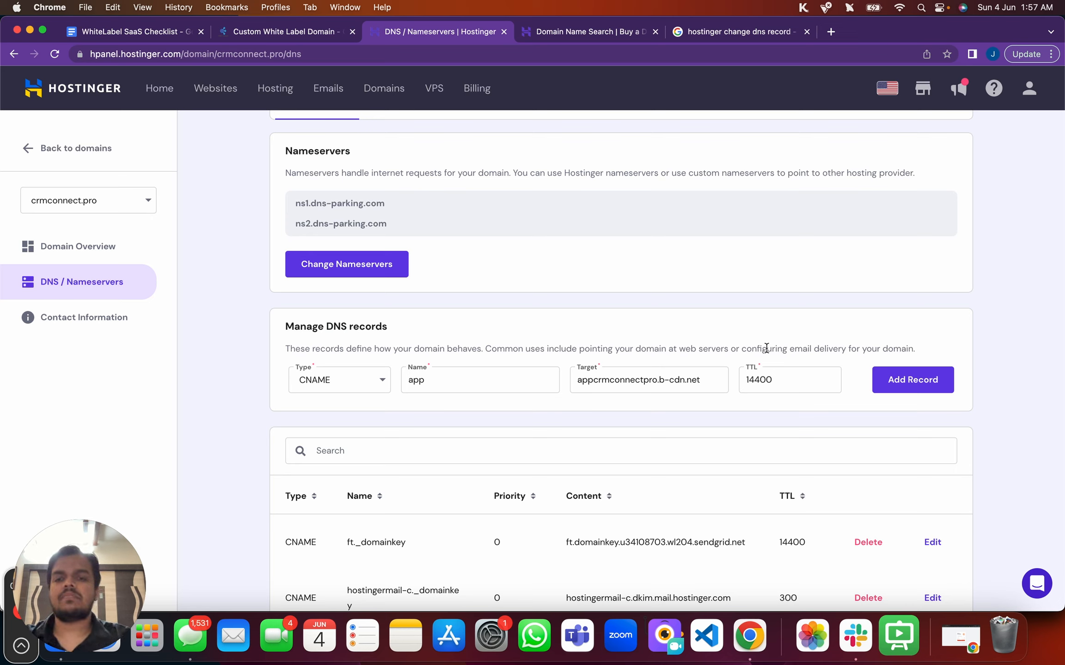
left_click(454, 451)
type("ap")
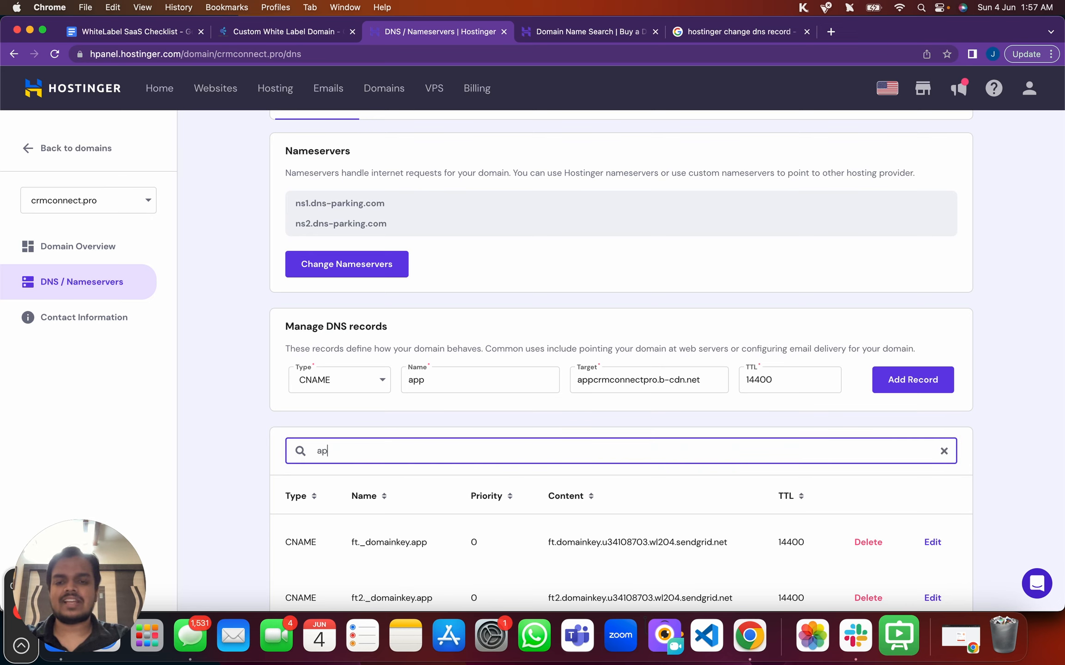
type("p")
scroll(381, 573, "down", 4)
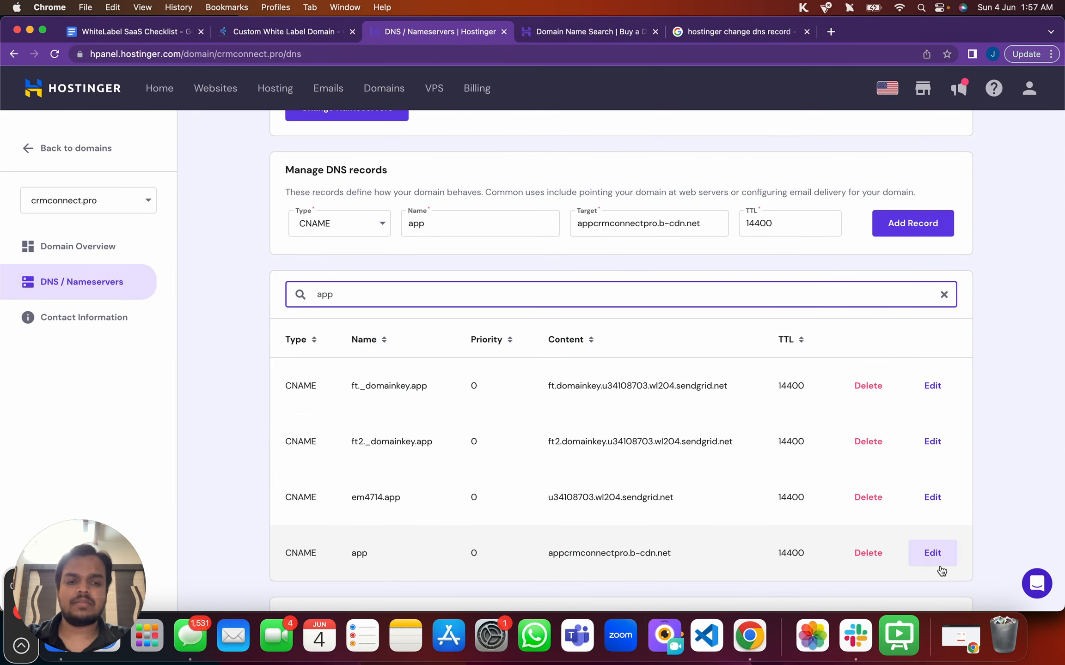
left_click(871, 554)
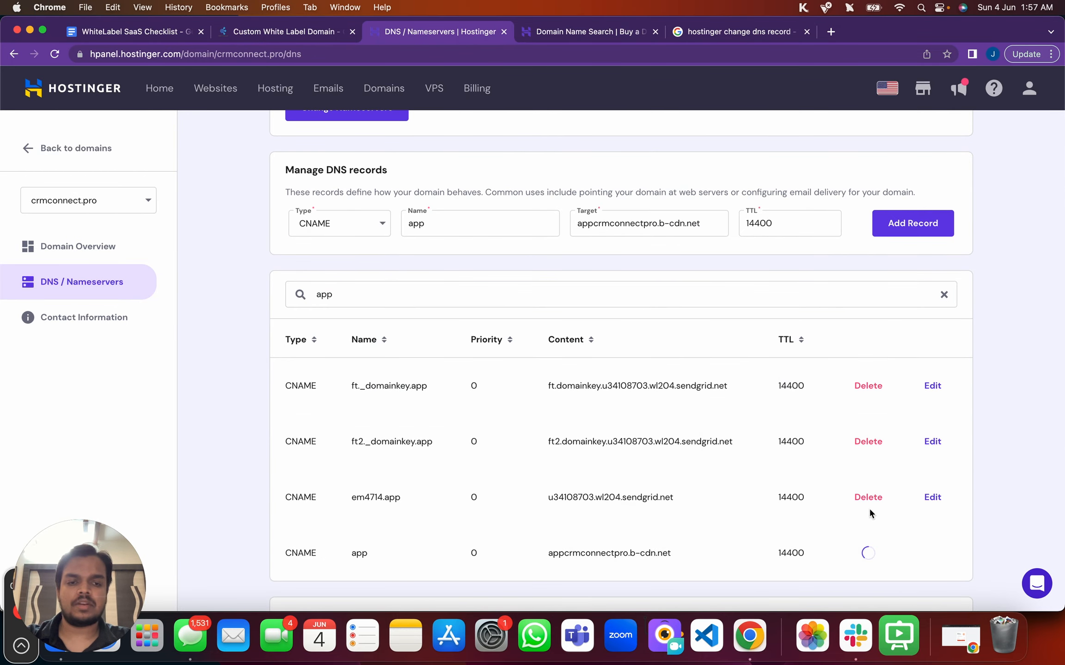
- Add the prepared app CNAME record pointing to appcrmconnectpro.b-cdn.net and check for it by searching the records for app
left_click(898, 227)
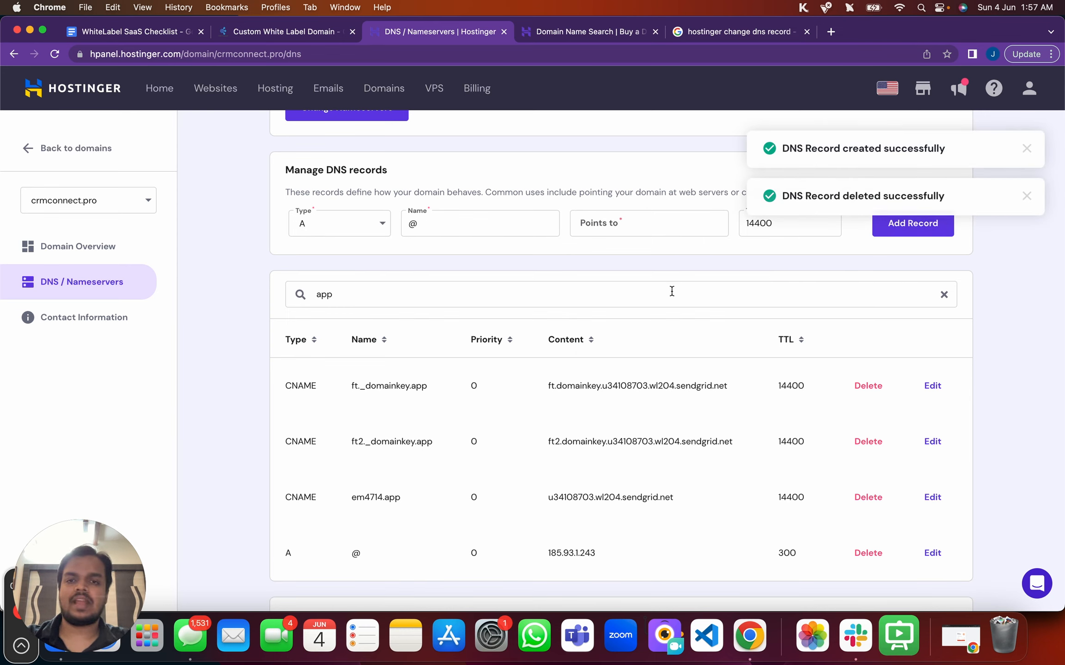
left_click(366, 300)
key("BackSpace")
type("p")
scroll(372, 464, "down", 2)
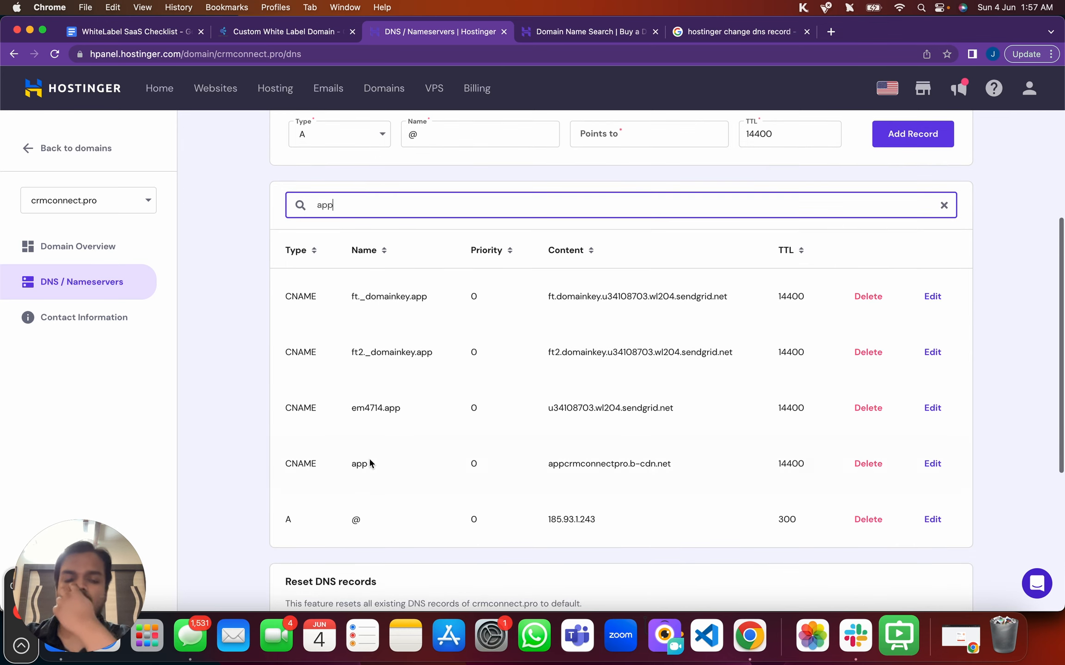
- Copy the second required record's name from CRM Connect and search Hostinger's DNS records for em4776.app
left_click(266, 32)
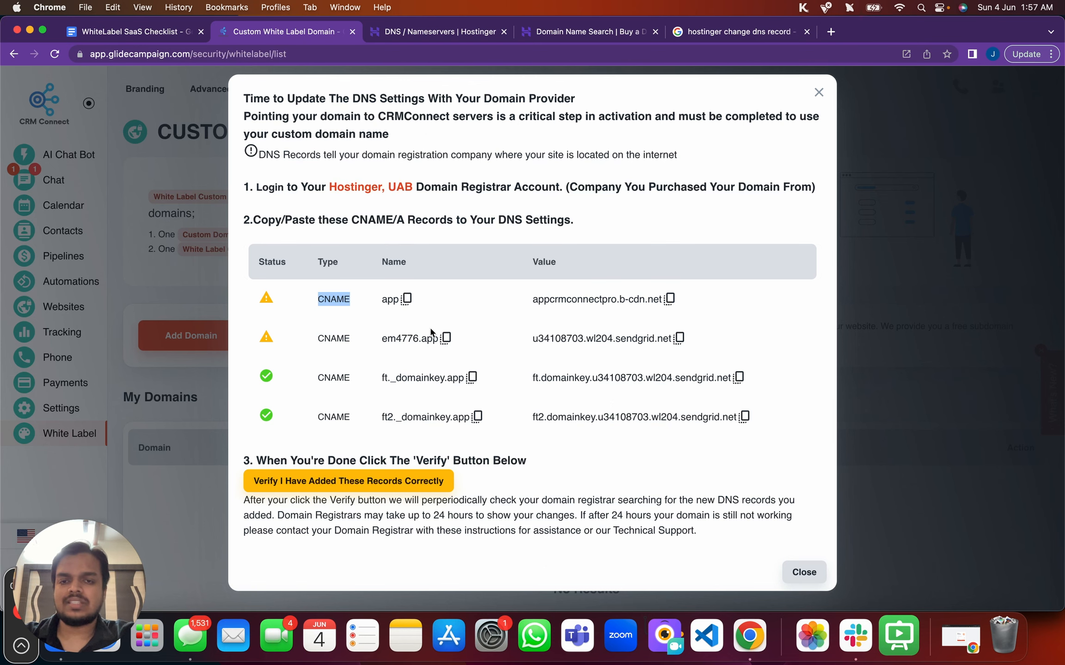
left_click(445, 337)
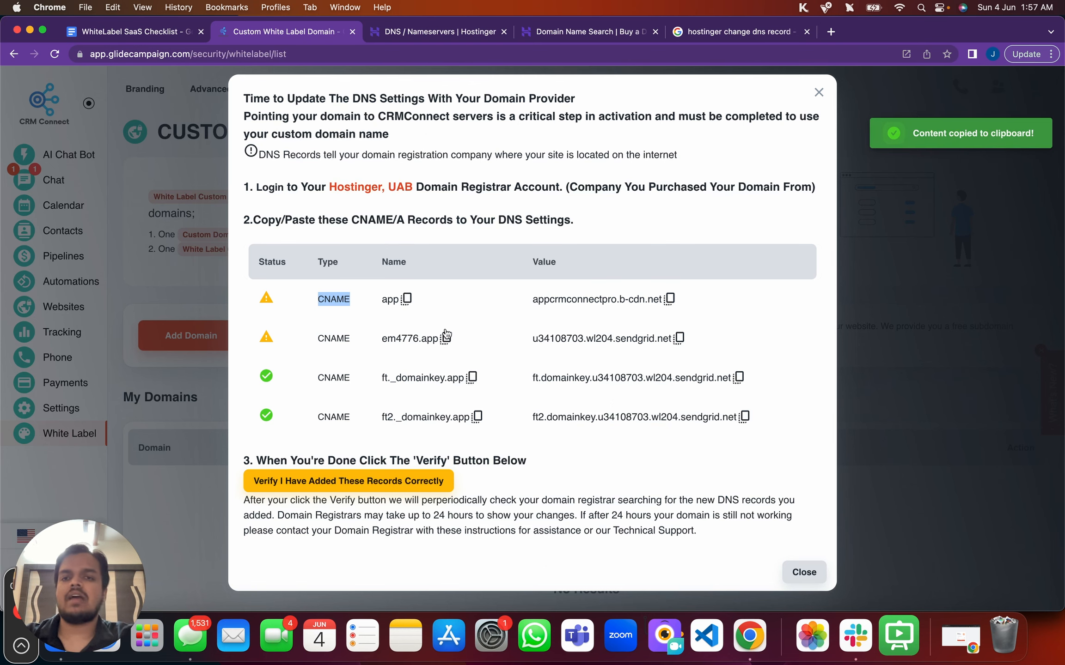
left_click(419, 33)
double_click(449, 210)
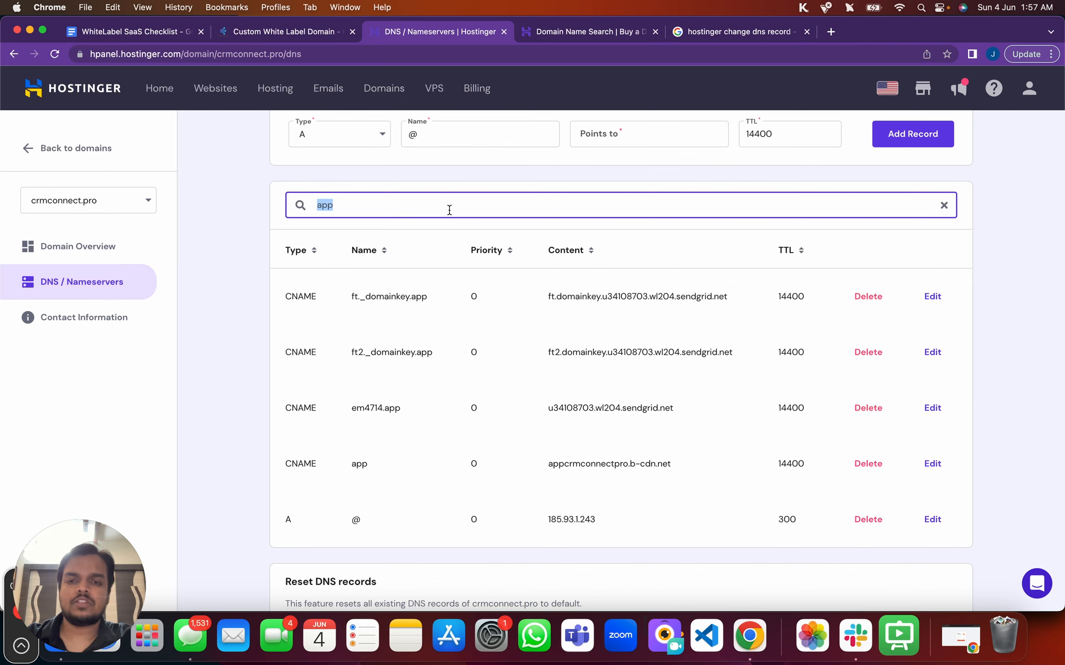
key("cmd+v")
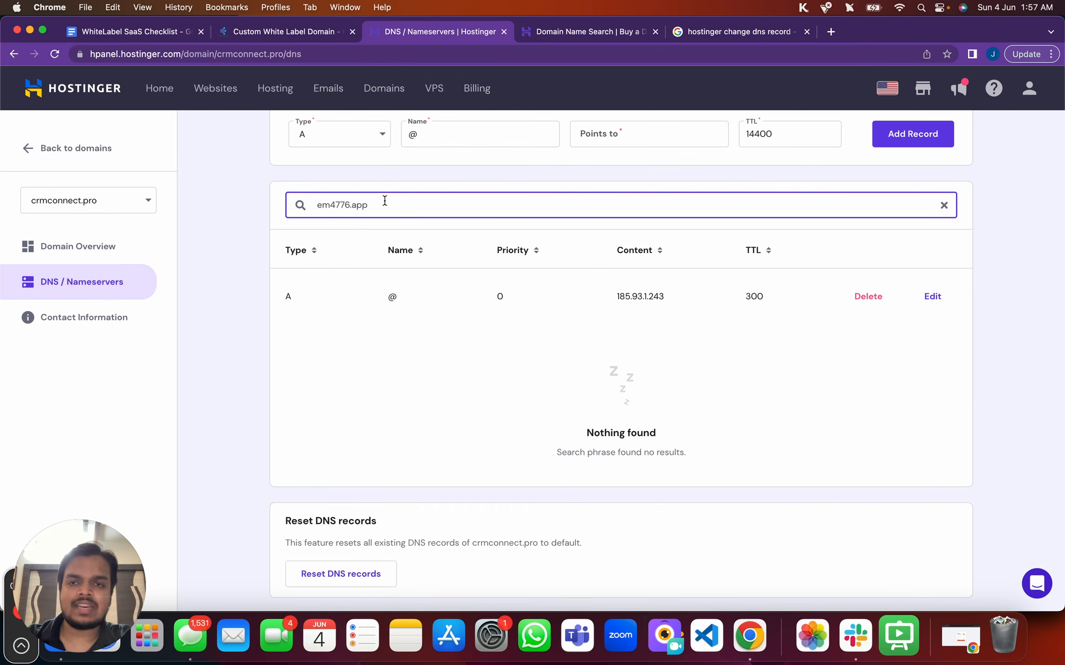
- Start a new CNAME record and set its name to em4776.app
scroll(476, 170, "up", 3)
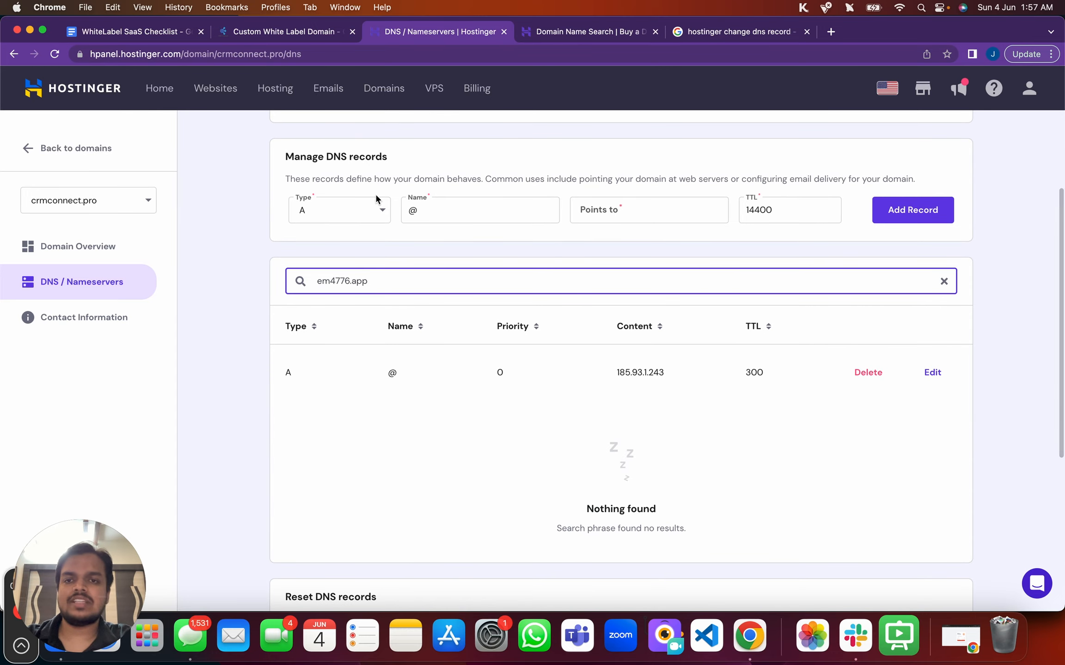
left_click(371, 206)
left_click(347, 320)
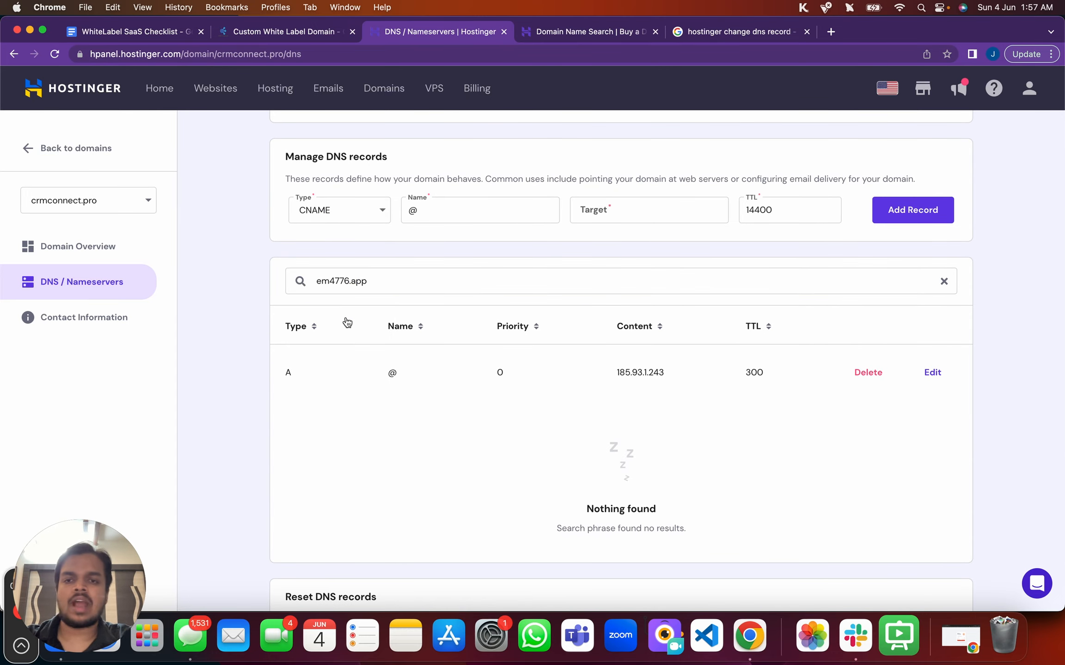
left_click(485, 214)
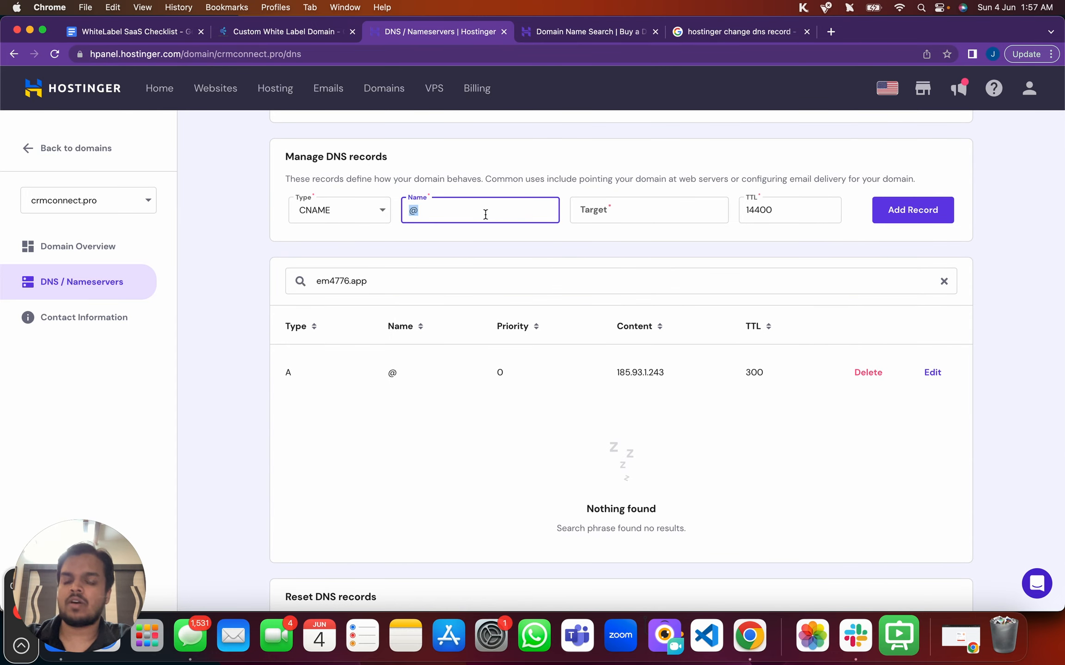
key("super+v")
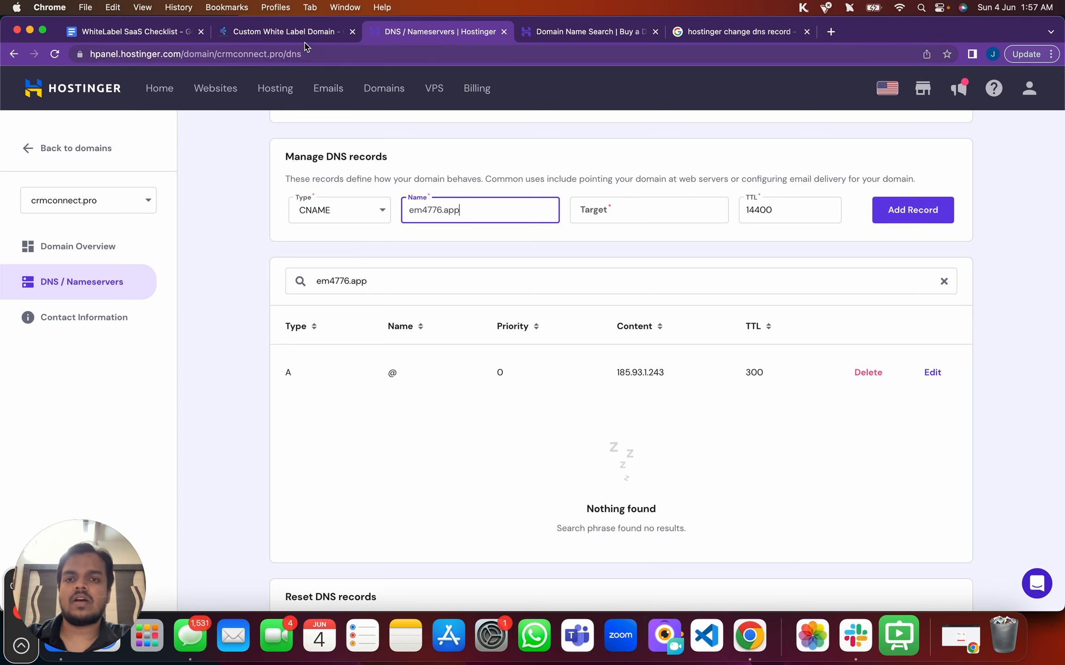
- Copy the second record's value from CRM Connect as the Hostinger record's target, u34108703.wl204.sendgrid.net, and add the record
left_click(320, 33)
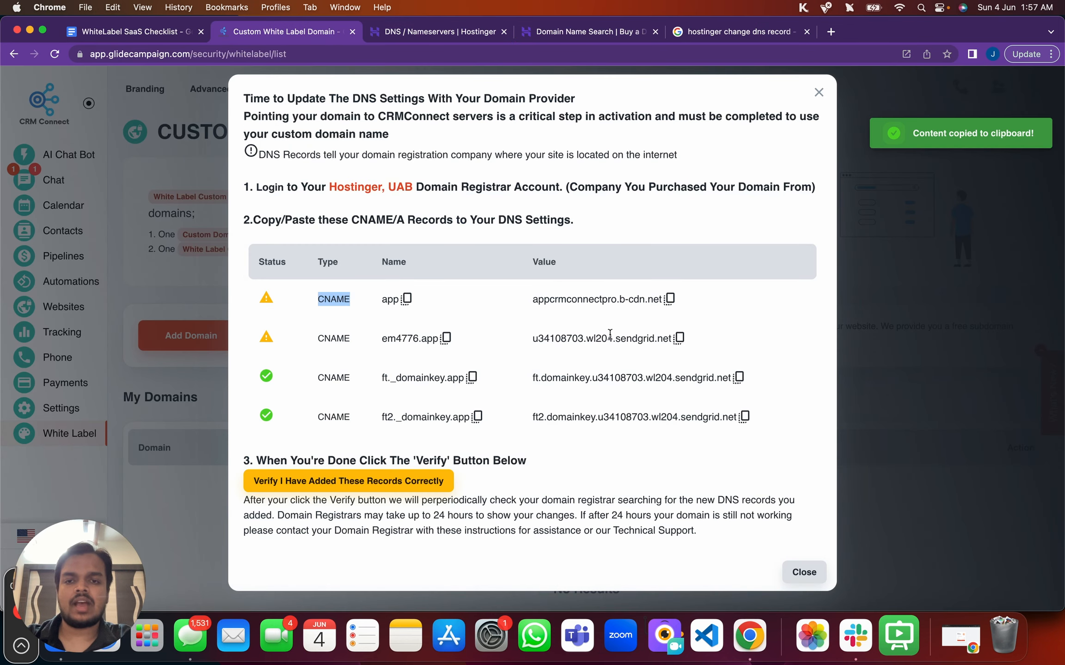
left_click(678, 338)
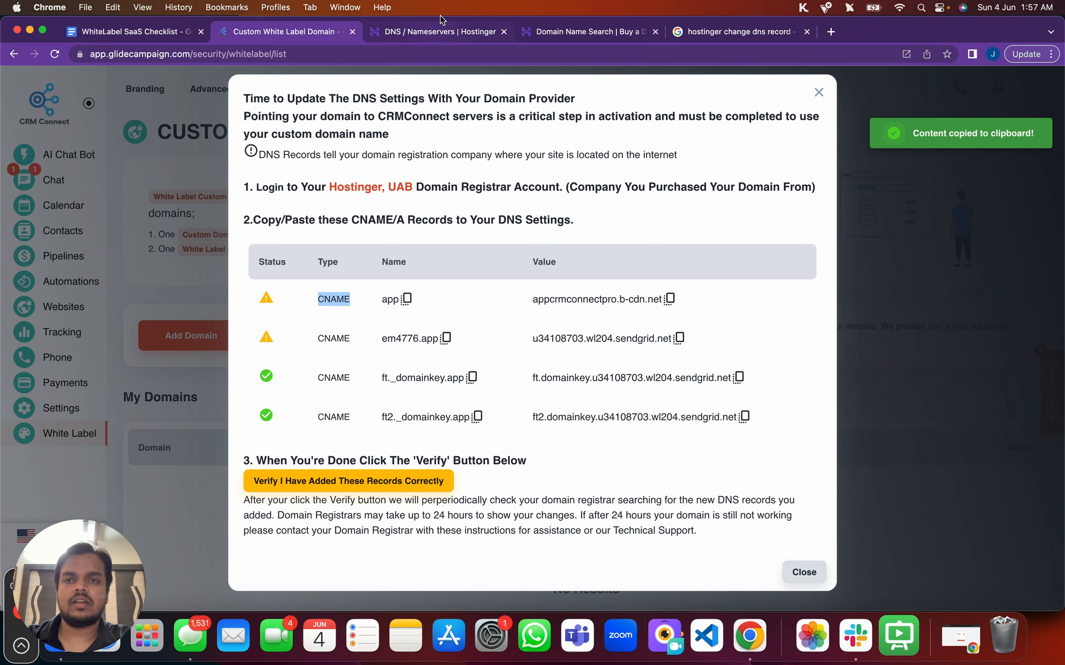
left_click(434, 31)
left_click(603, 200)
key("super+v")
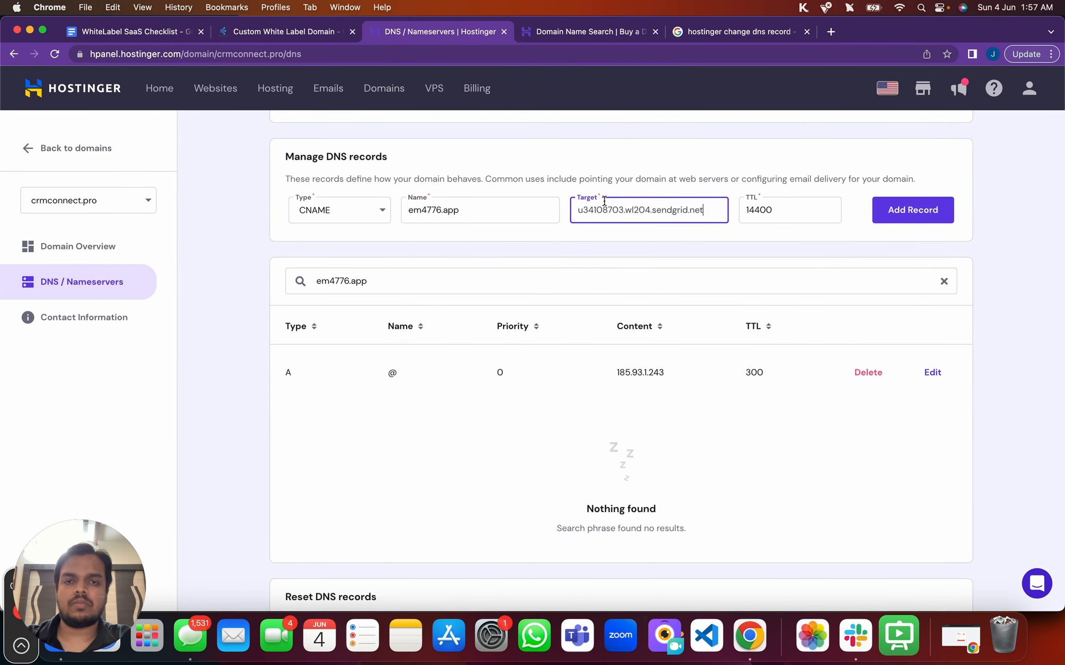
left_click(917, 211)
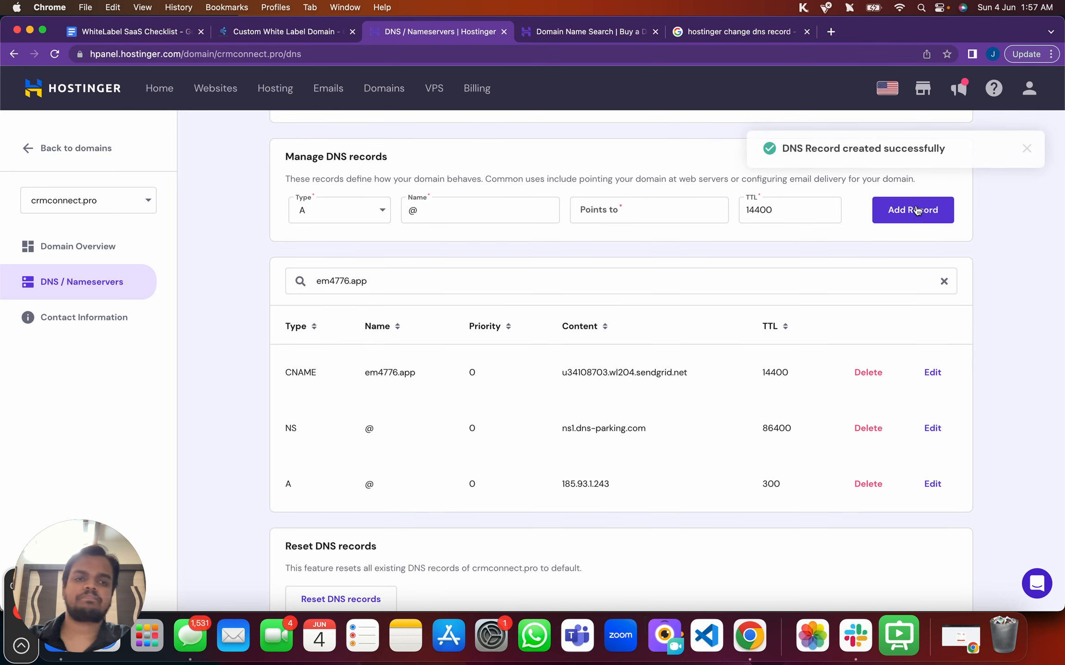
- Copy the third required record's name from CRM Connect and search Hostinger's DNS records for ft._domainkey.app
left_click(291, 31)
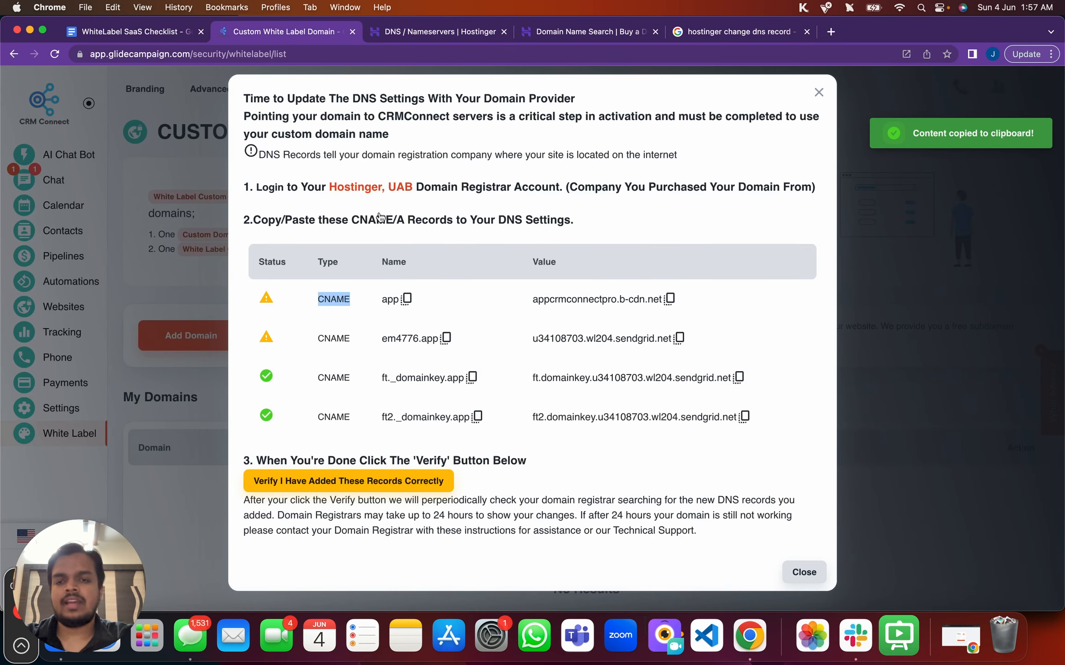
left_click(472, 379)
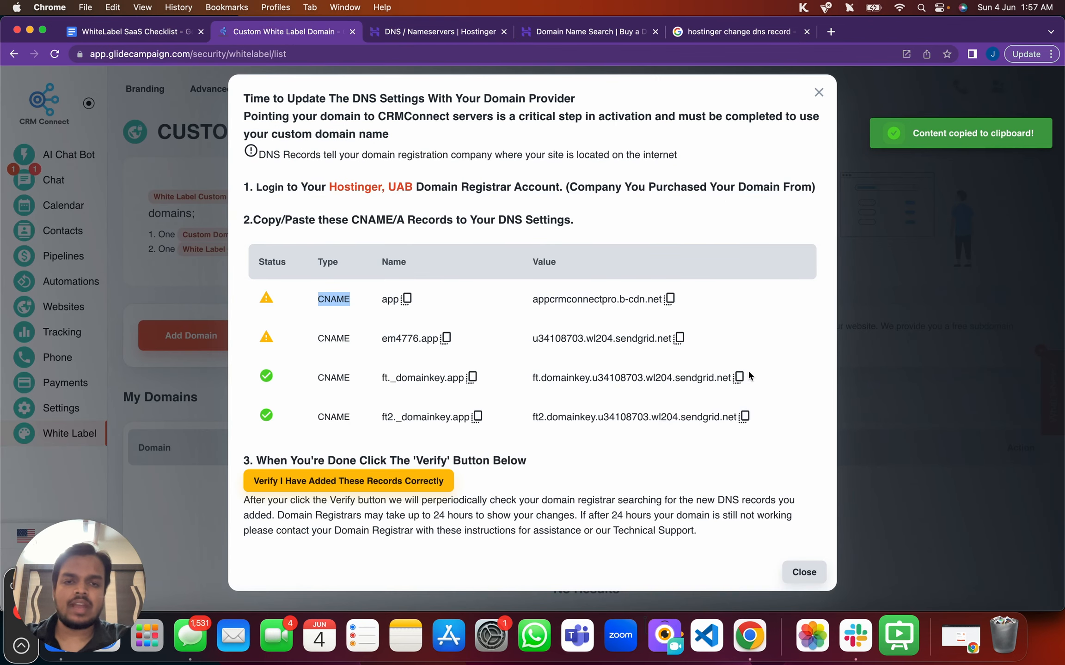
left_click(440, 40)
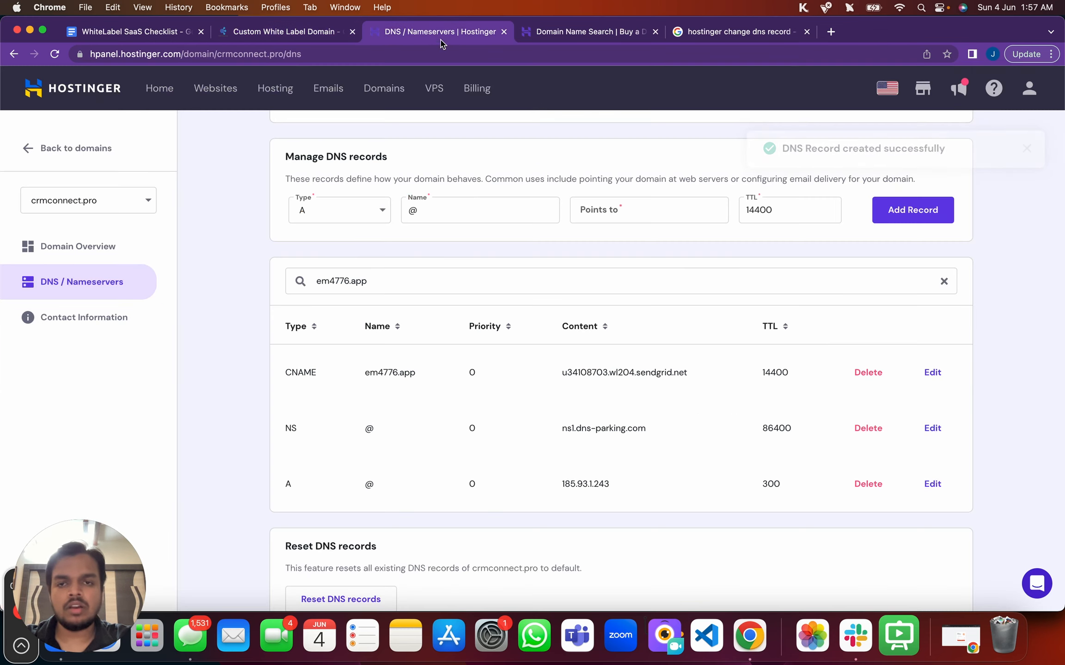
triple_click(413, 278)
key("cmd+v")
scroll(416, 365, "down", 1)
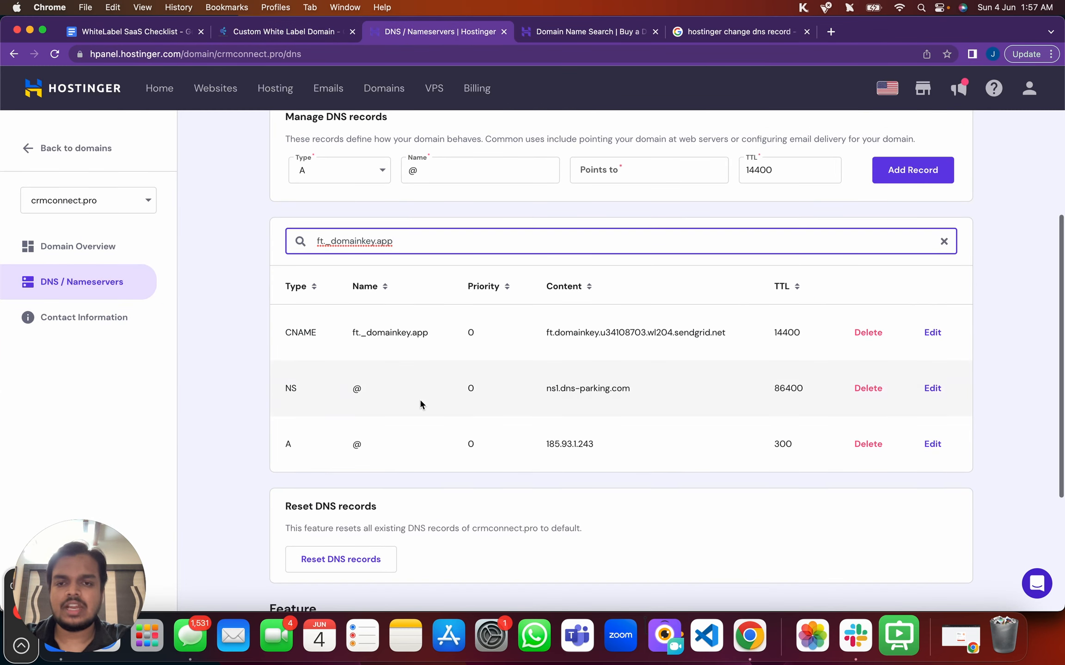
- Copy the name of the existing ft._domainkey.app CNAME record and delete that record
left_click_drag(352, 332, 449, 334)
key("super+c")
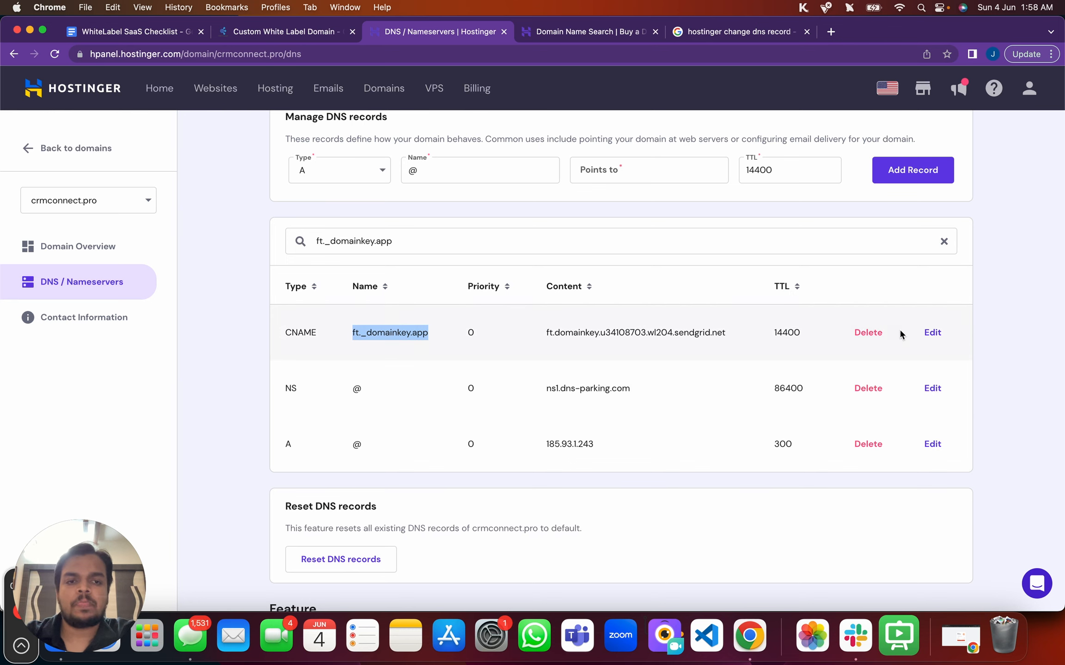
left_click(932, 332)
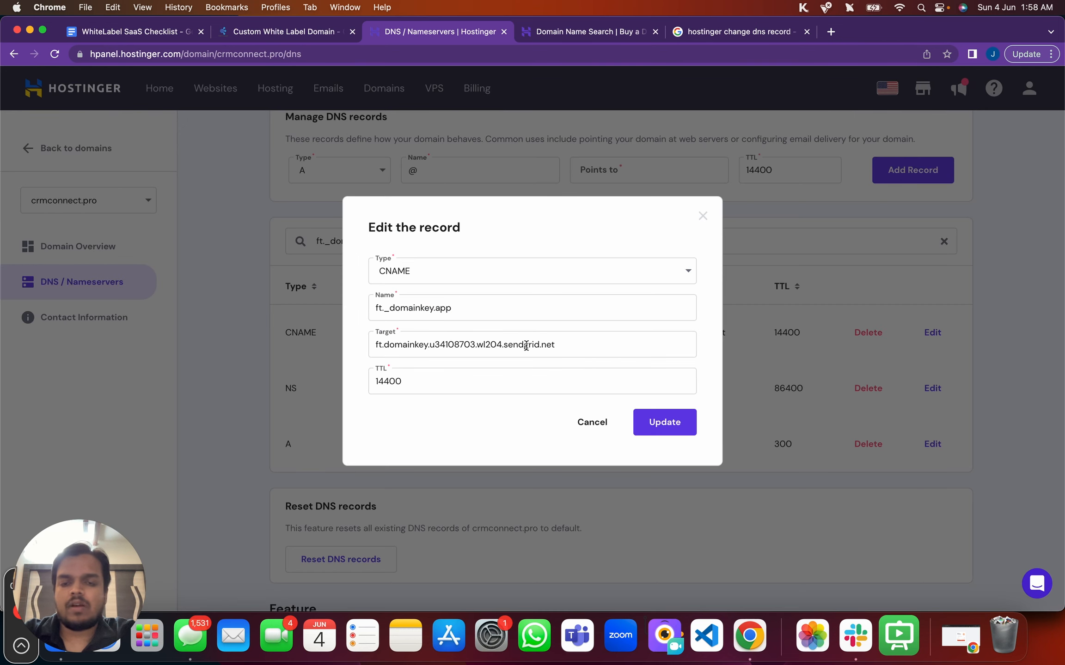
left_click(594, 432)
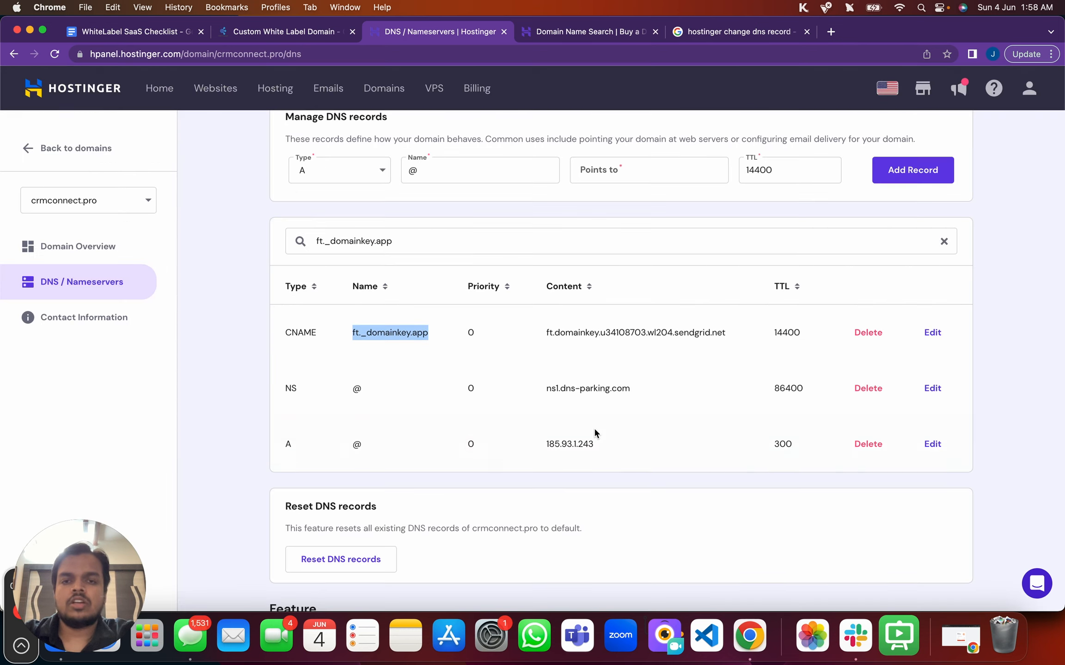
left_click(871, 343)
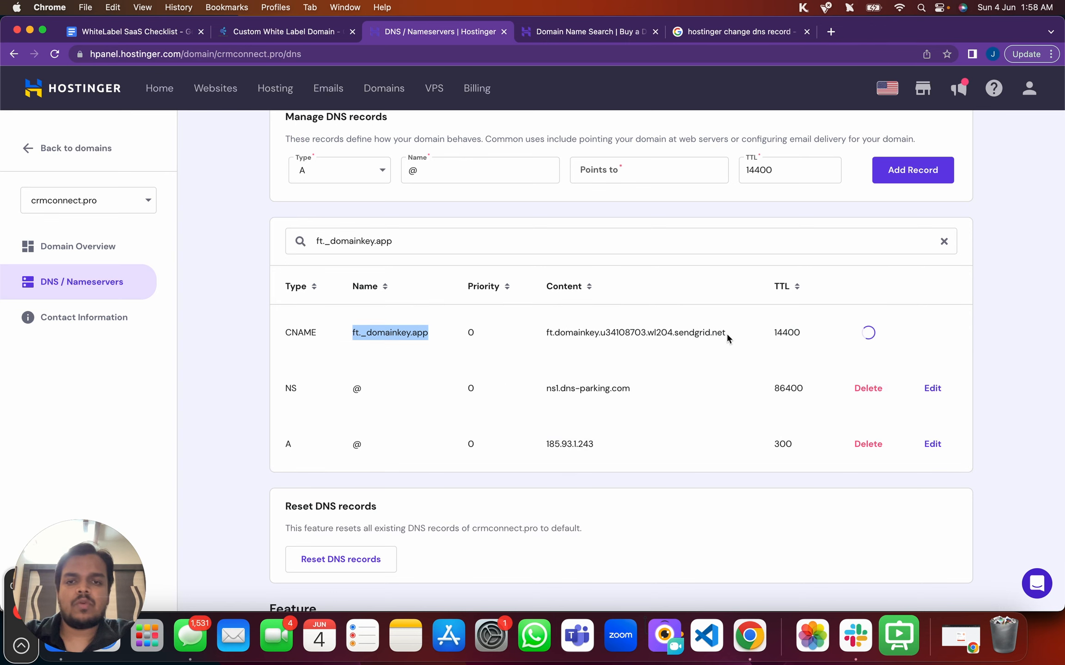
- Start a new CNAME record and set its name to ft._domainkey.app
left_click(496, 239)
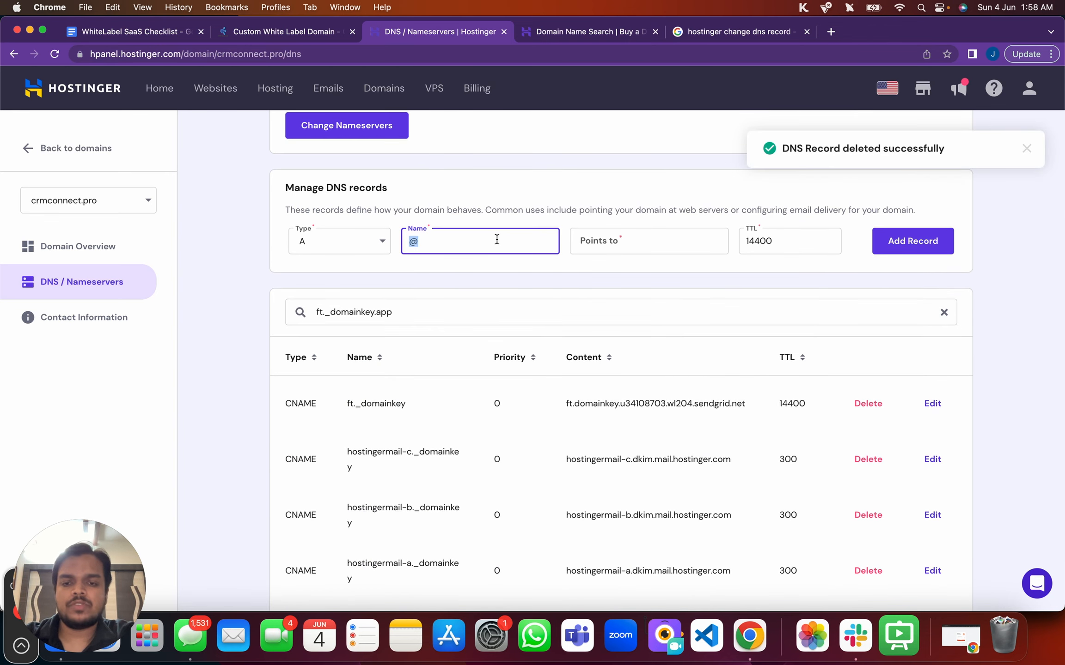
key("super+v")
left_click(362, 246)
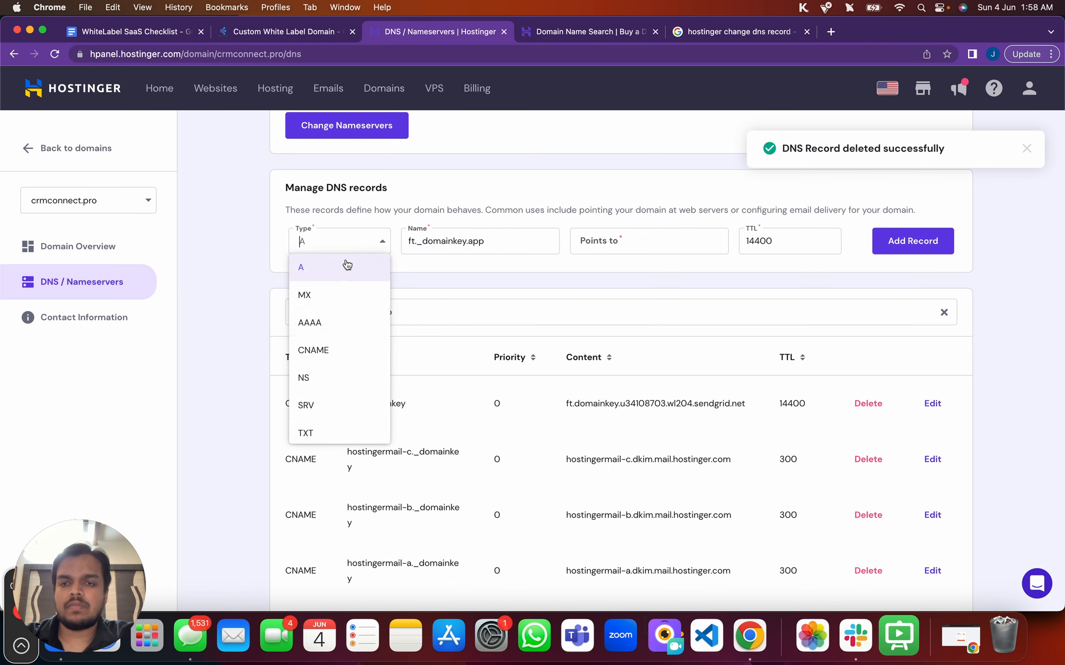
left_click(321, 349)
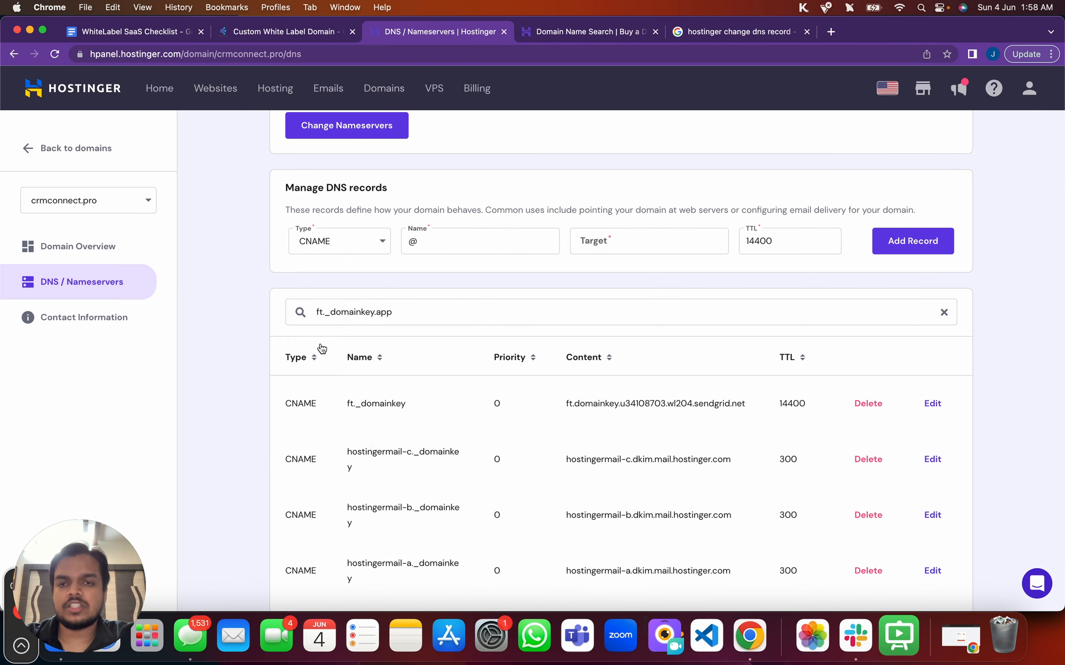
left_click(433, 244)
key("super+a")
key("super+v")
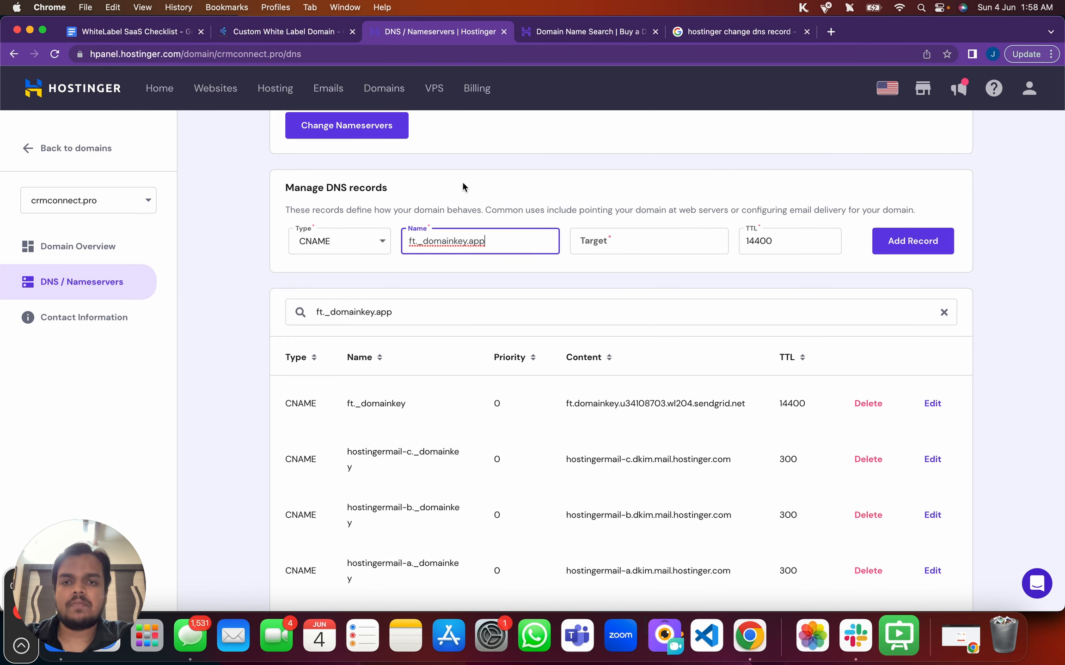
- Copy the third record's value from CRM Connect as the Hostinger record's target, ft.domainkey.u34108703.wl204.sendgrid.net, and add the record
left_click(277, 31)
left_click(738, 377)
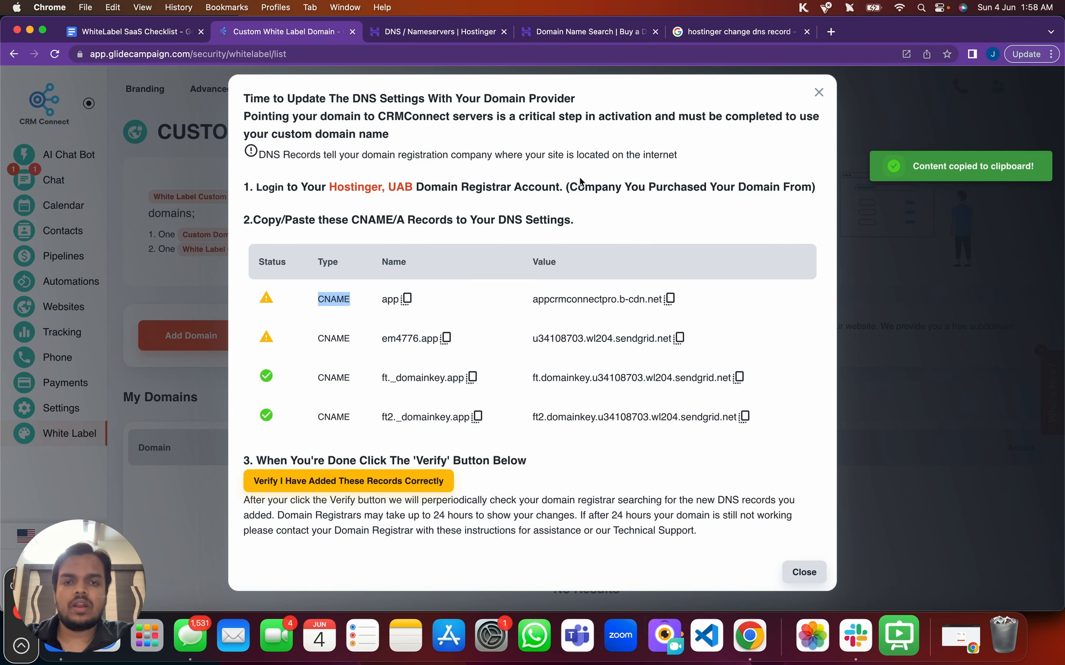
left_click(439, 31)
left_click(622, 238)
type("ft.domainkey.u34108703.wl204.sendgrid.net")
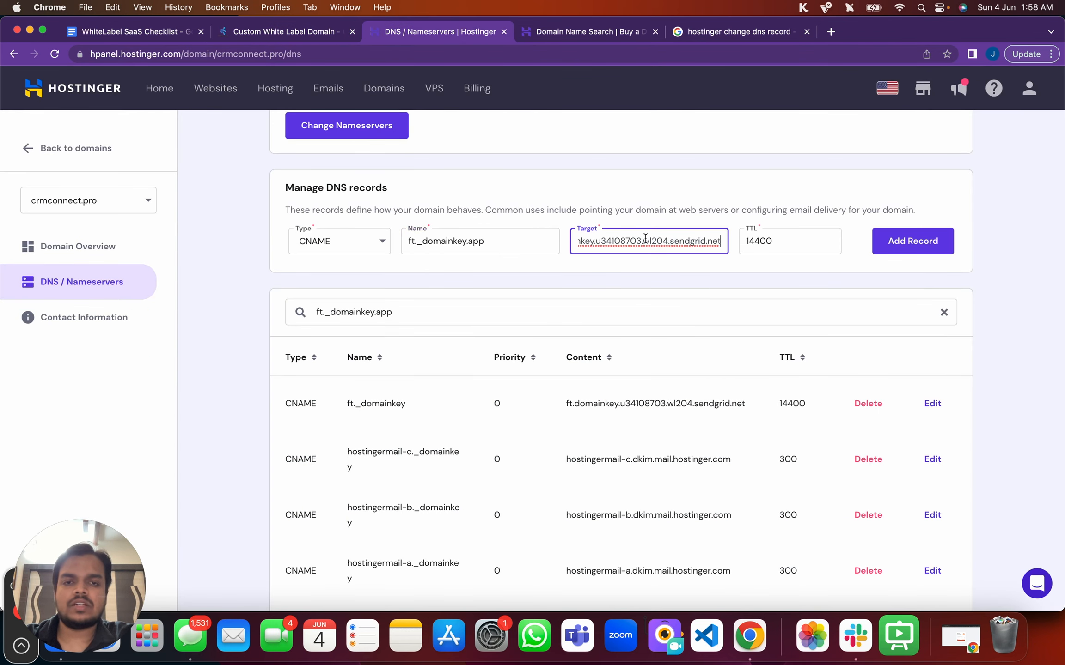
left_click(909, 240)
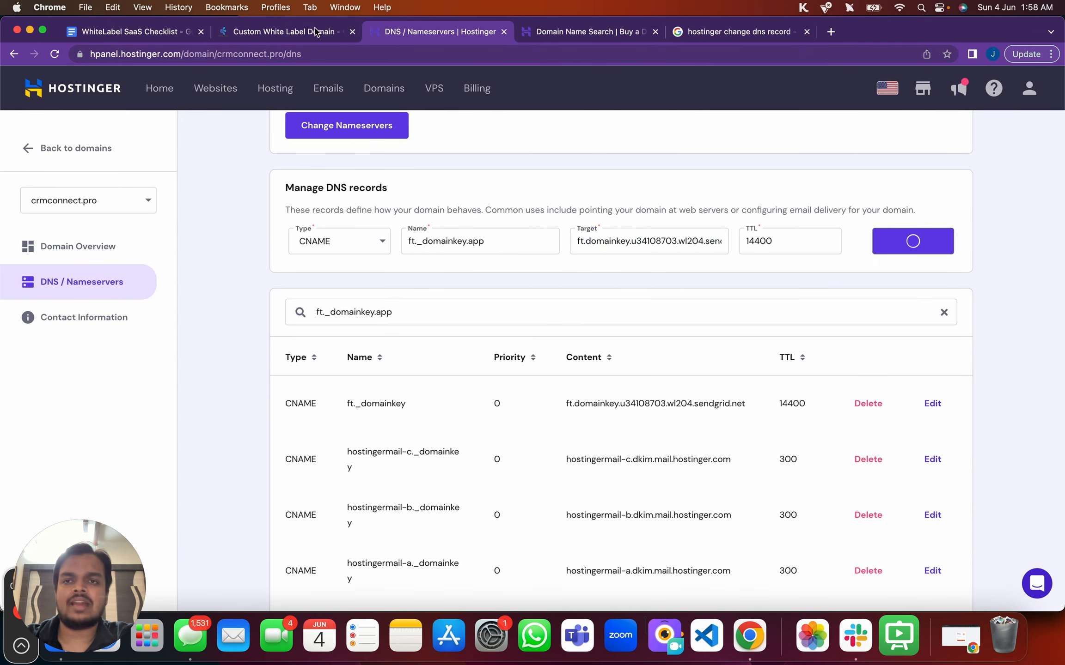
- Copy the fourth required record's name from CRM Connect, find ft2._domainkey.app in Hostinger's DNS records and delete that CNAME record
left_click(287, 31)
left_click(478, 422)
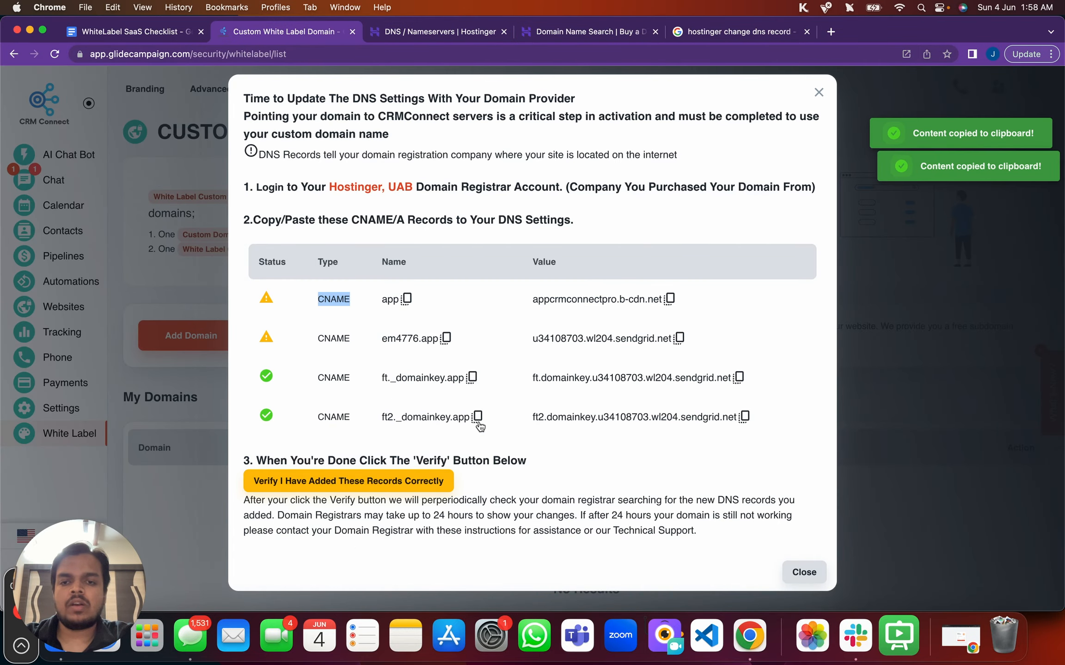
left_click(416, 32)
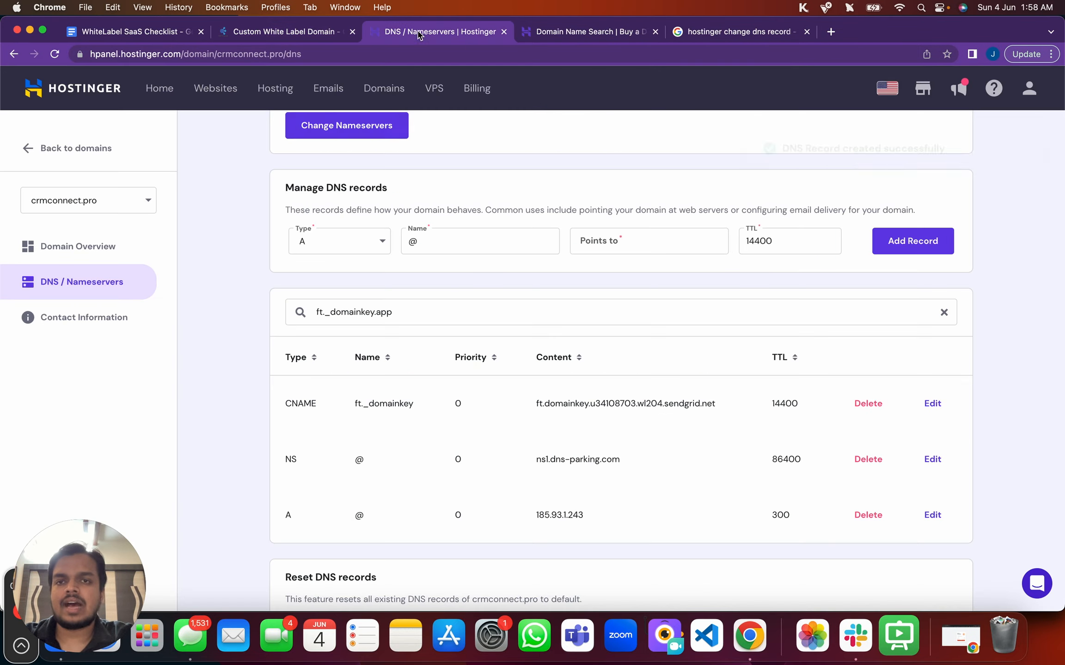
triple_click(365, 307)
key("super+v")
scroll(409, 467, "down", 1)
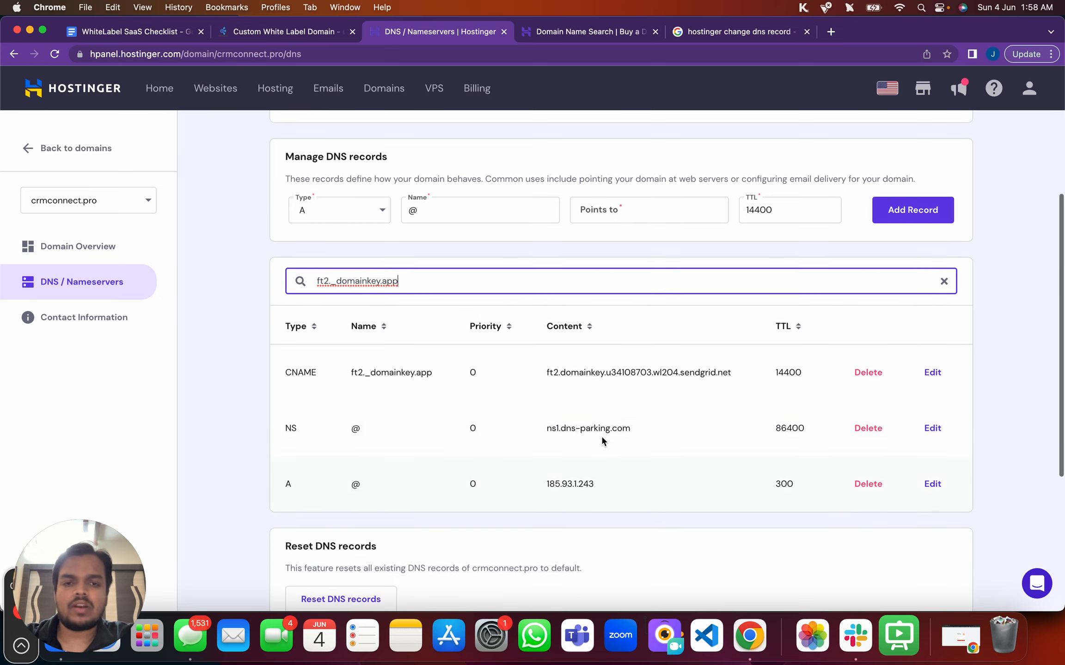
left_click(868, 373)
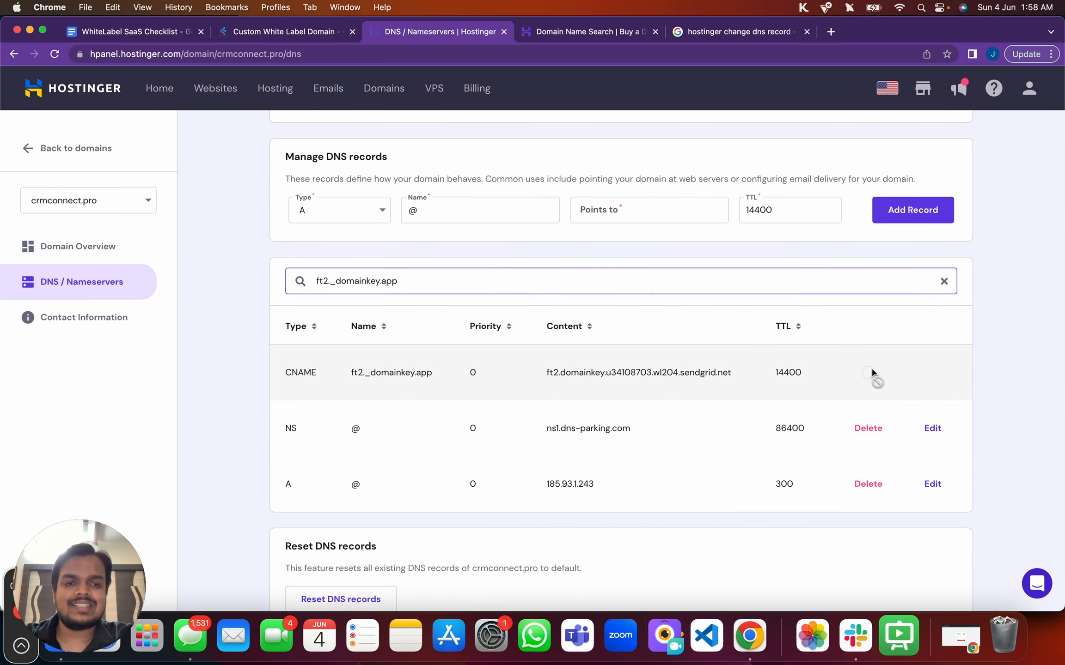
- Start a new CNAME record in Hostinger and set its name to ft2._domainkey.app
left_click(330, 222)
left_click(310, 319)
left_click(453, 206)
key("super+v")
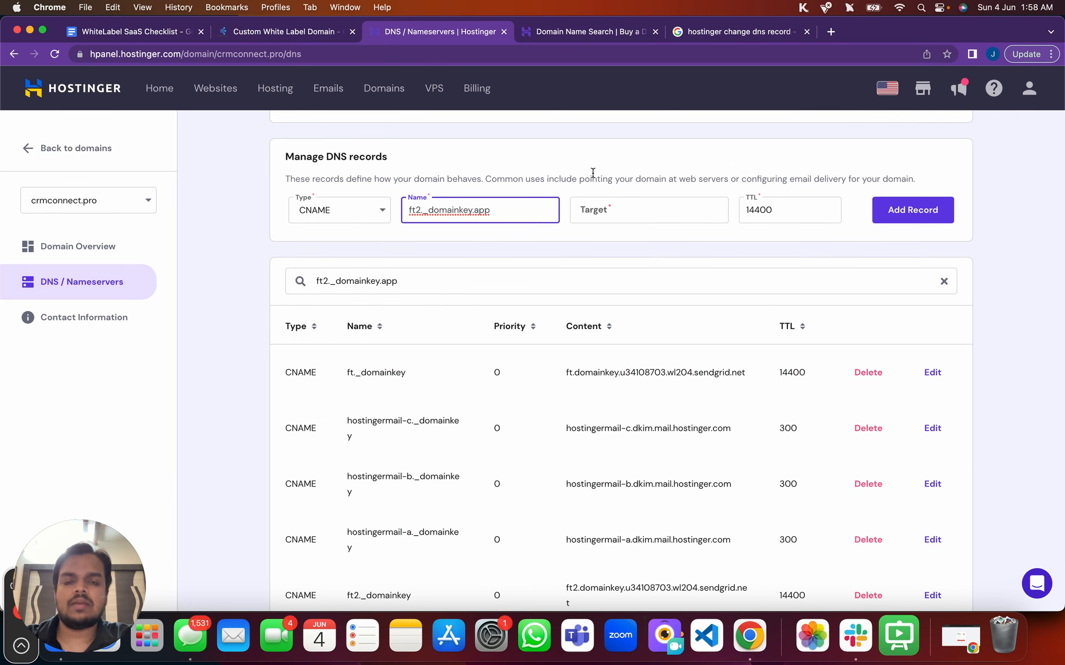
- Copy the fourth record's value from CRM Connect as the Hostinger record's target, ft2.domainkey.u34108703.wl204.sendgrid.net, and add the record
left_click(319, 32)
left_click(739, 416)
left_click(395, 31)
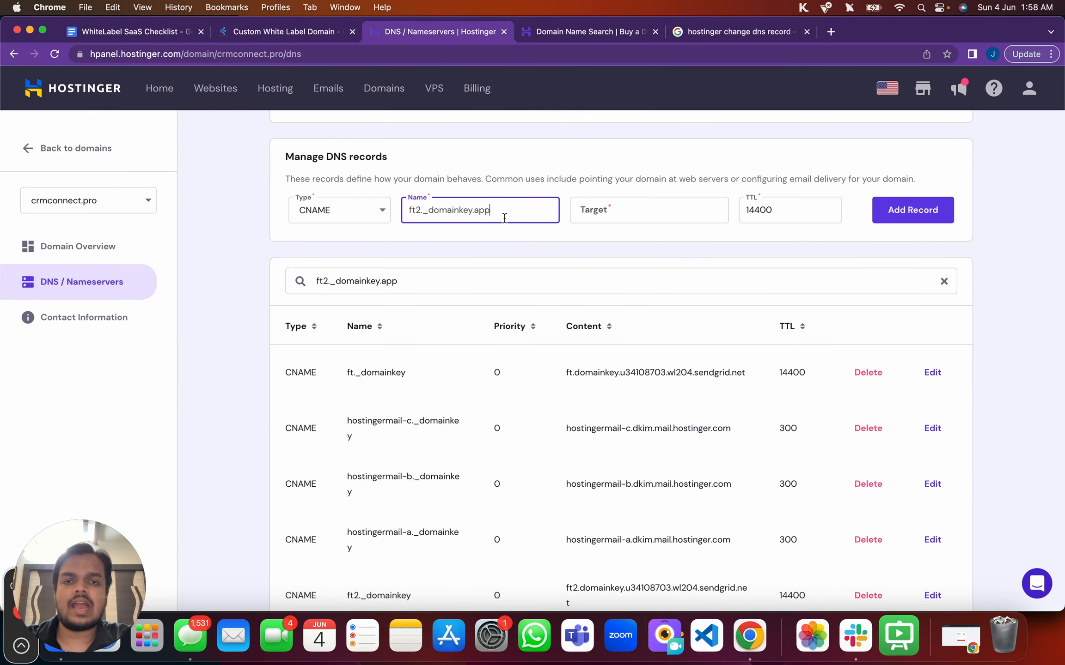
left_click(600, 212)
key("super+v")
left_click(902, 217)
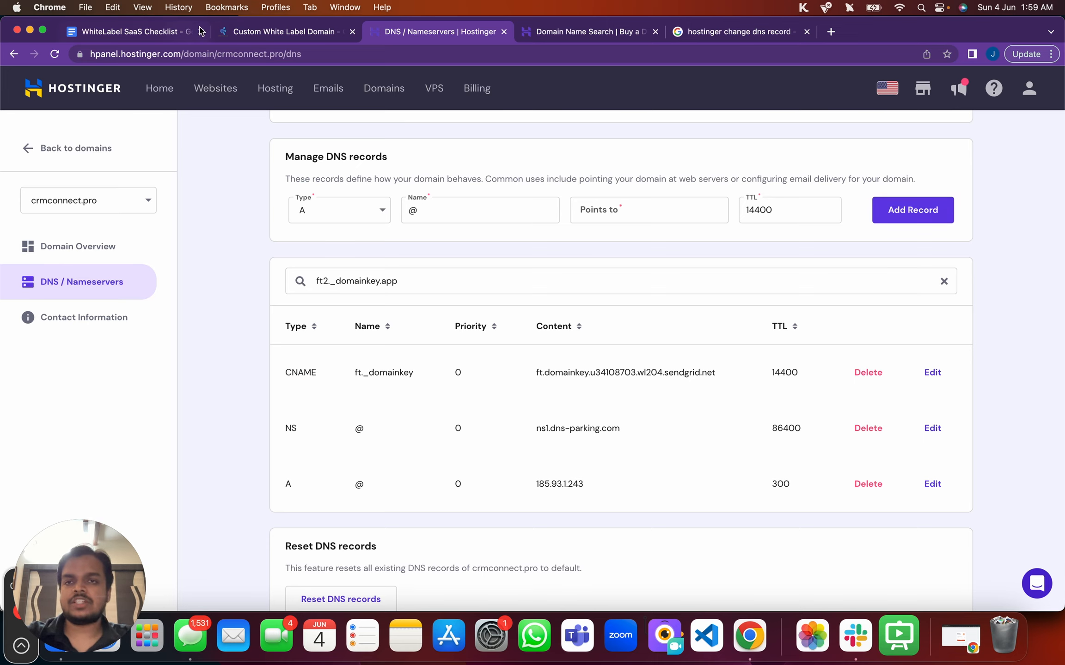
- Submit the added DNS records for verification in CRM Connect and close the DNS instructions
left_click(250, 33)
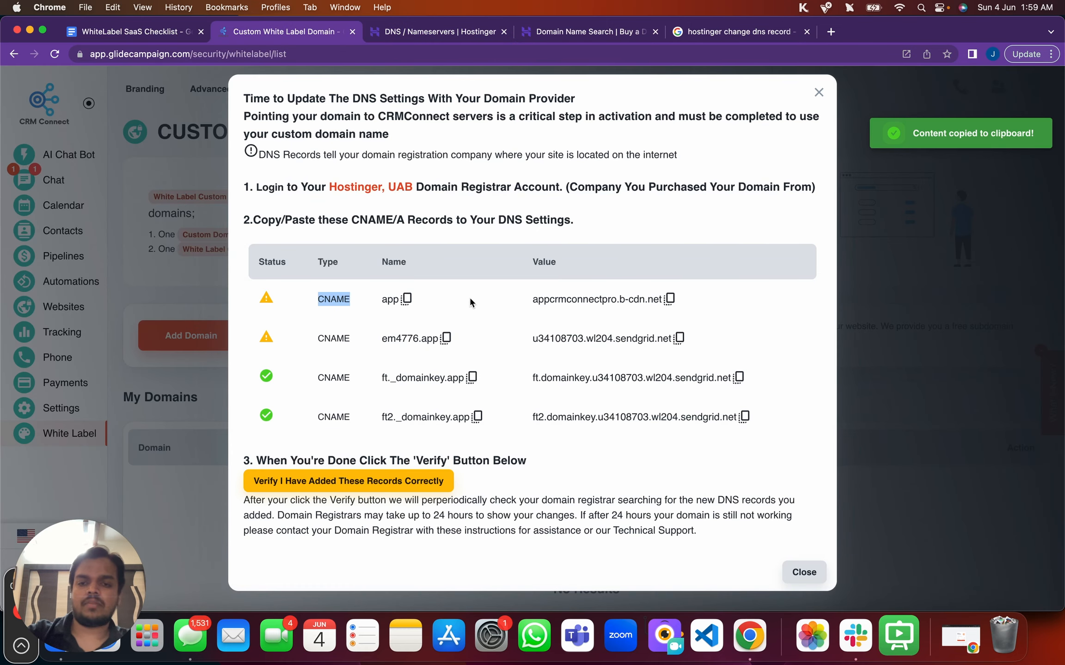
left_click(408, 484)
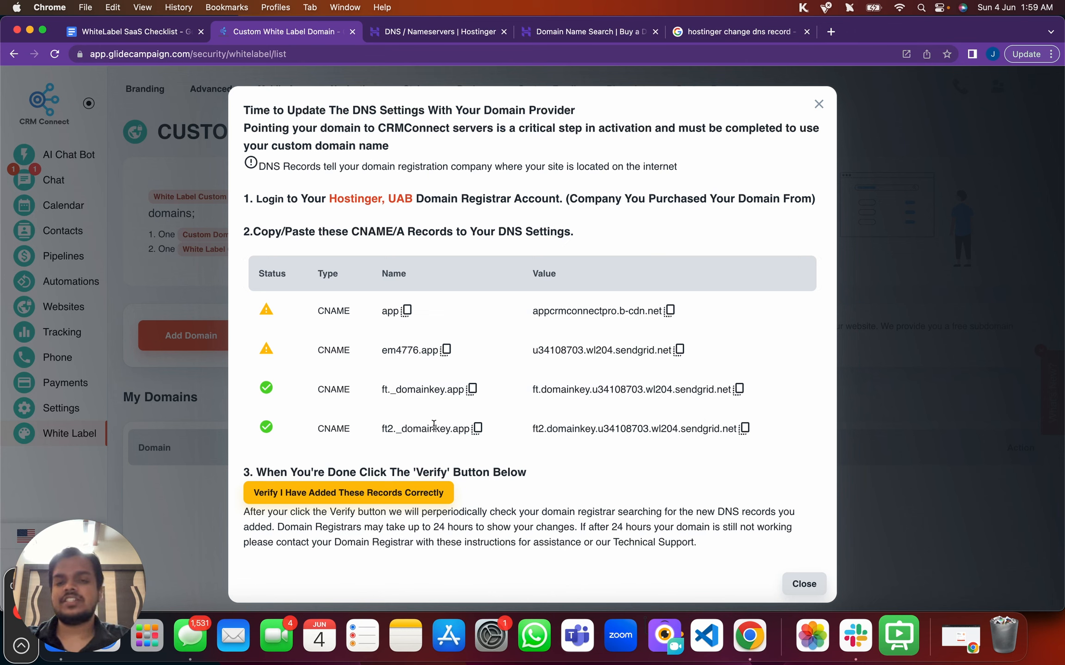
left_click(341, 493)
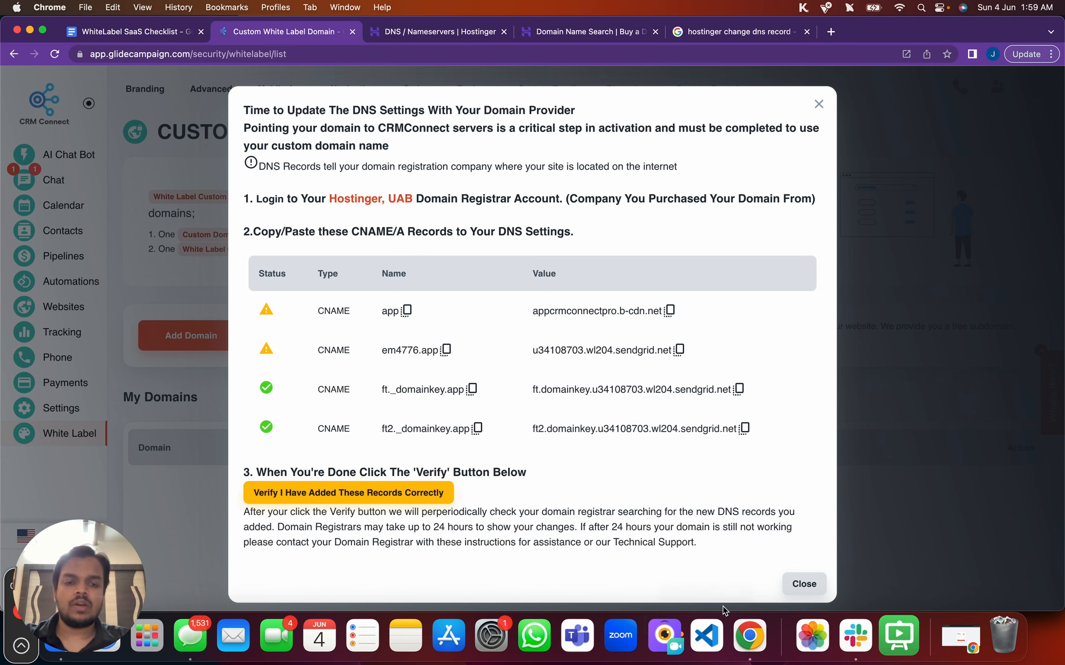
left_click(804, 590)
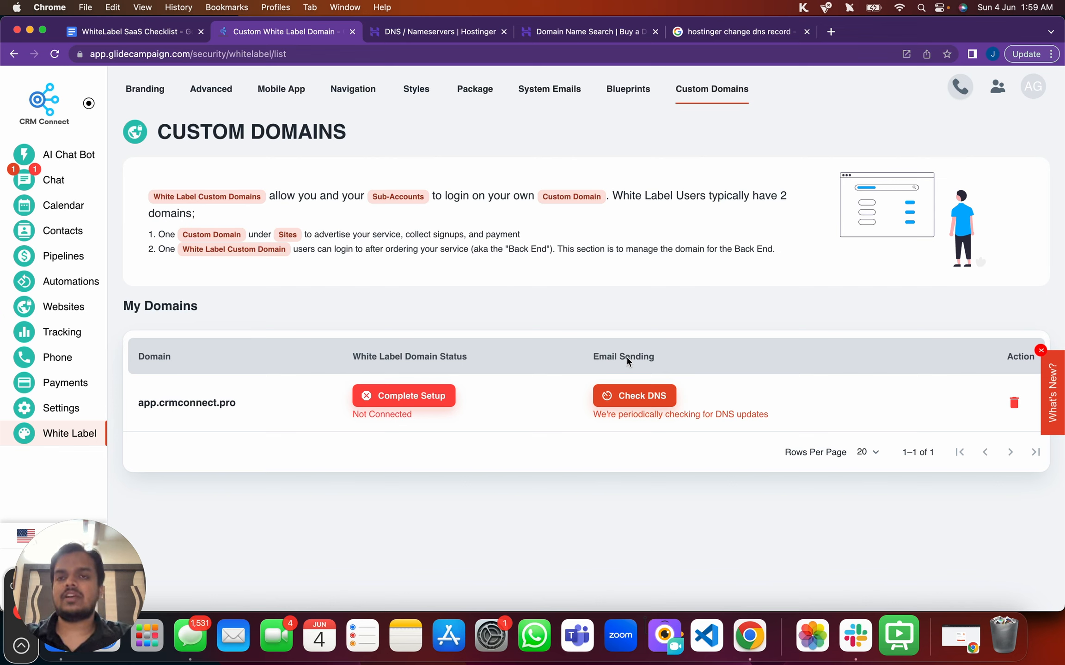
double_click(166, 407)
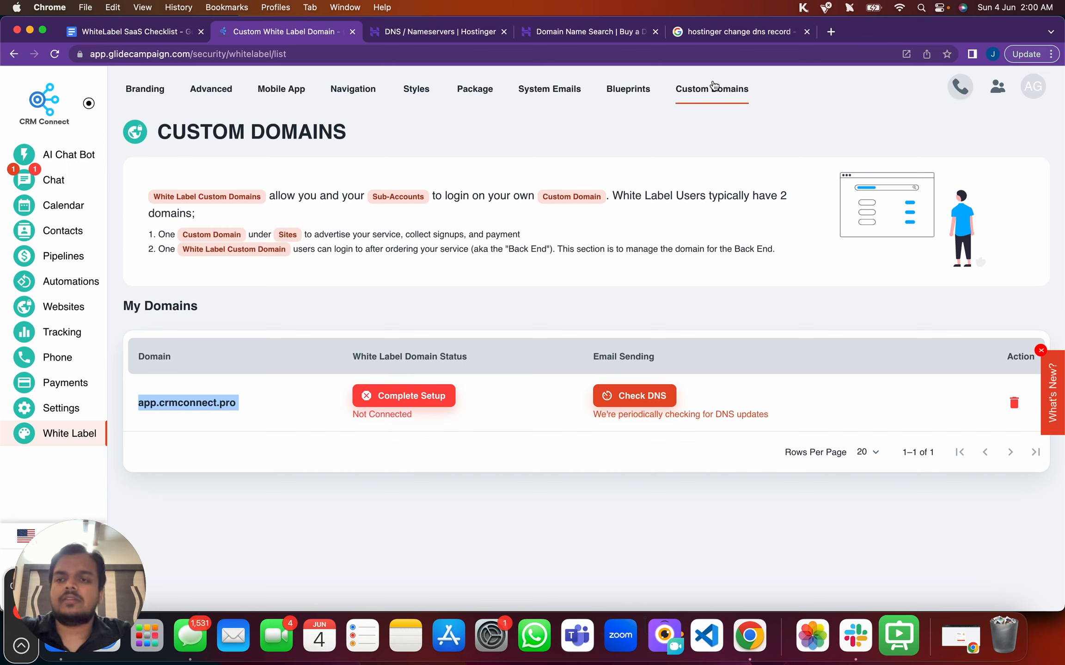
left_click(549, 473)
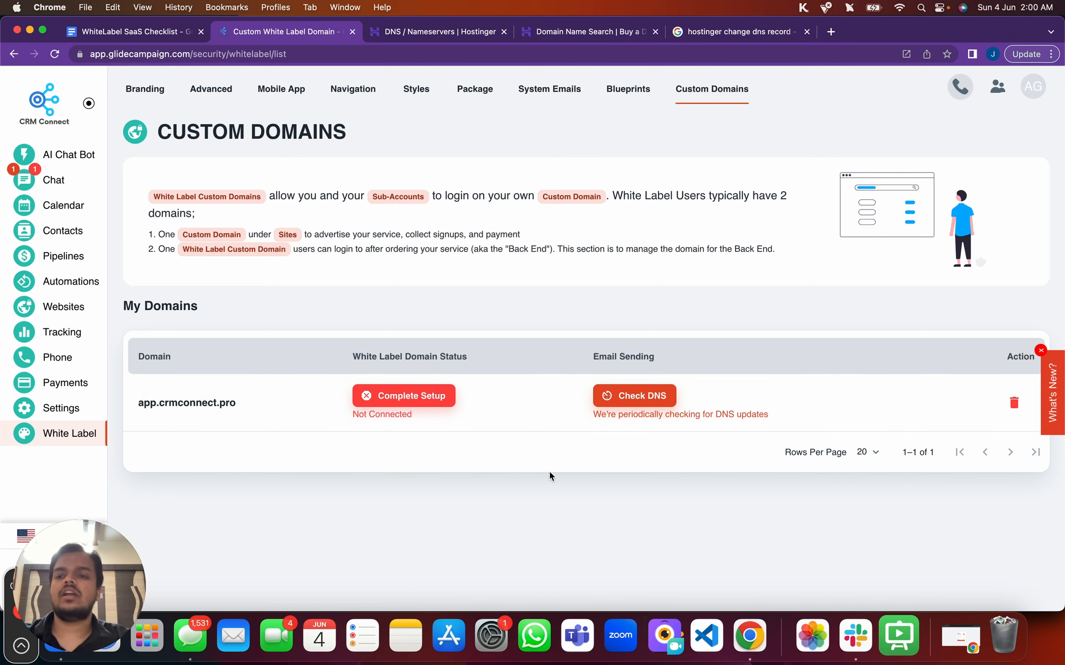
- Delete crmconnect.pro from the connected website domains, together with its related chat inboxes
left_click(72, 311)
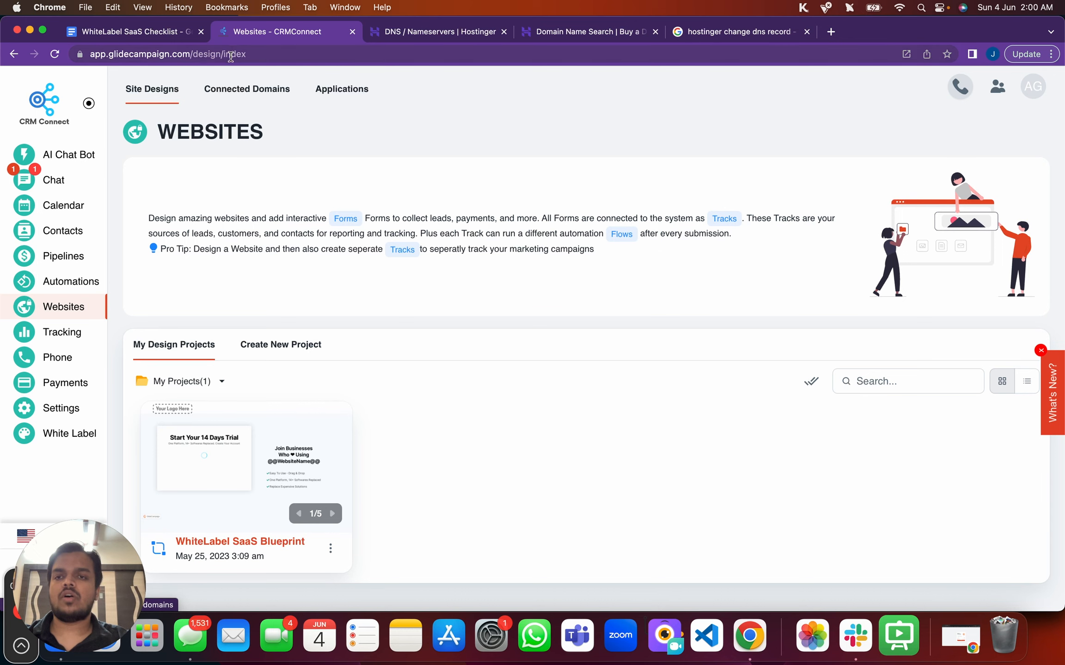
left_click(231, 90)
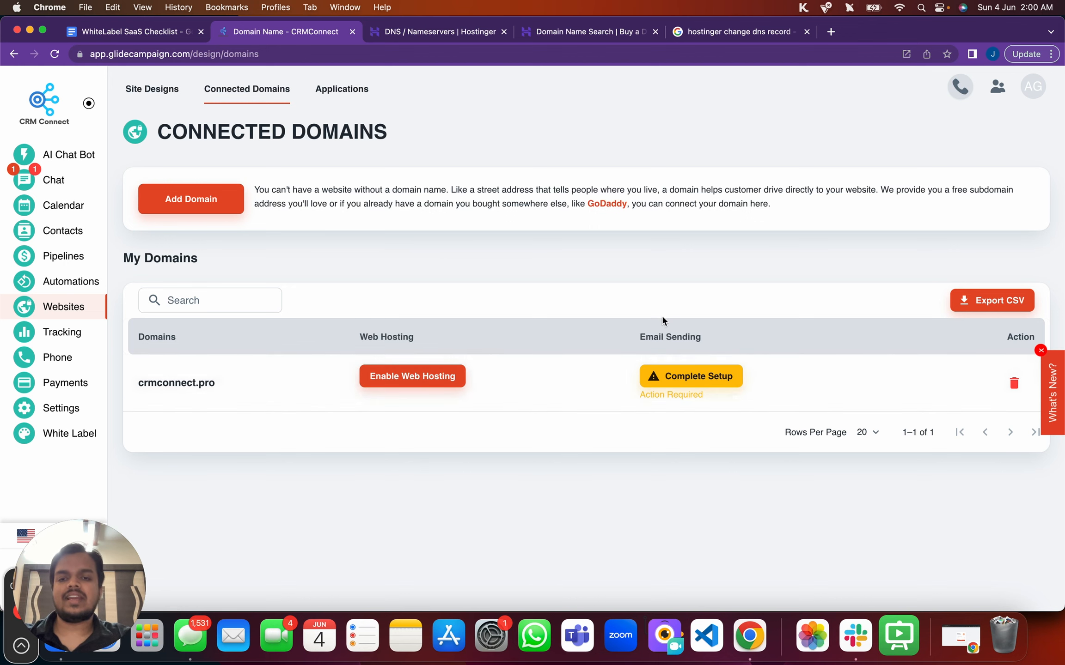
left_click(1013, 383)
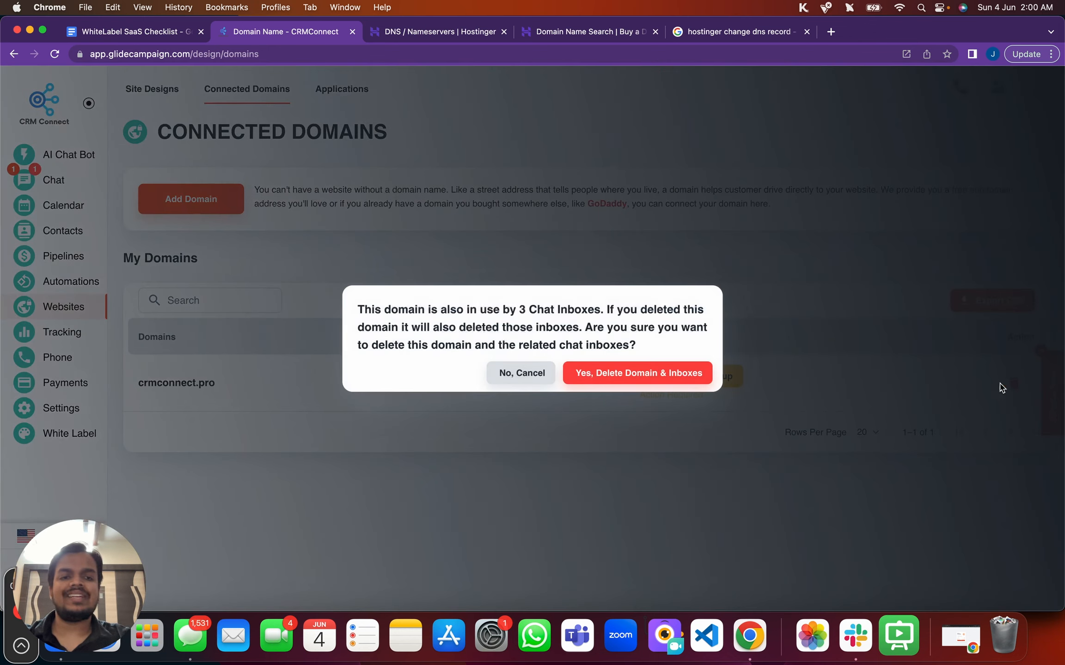
left_click(674, 376)
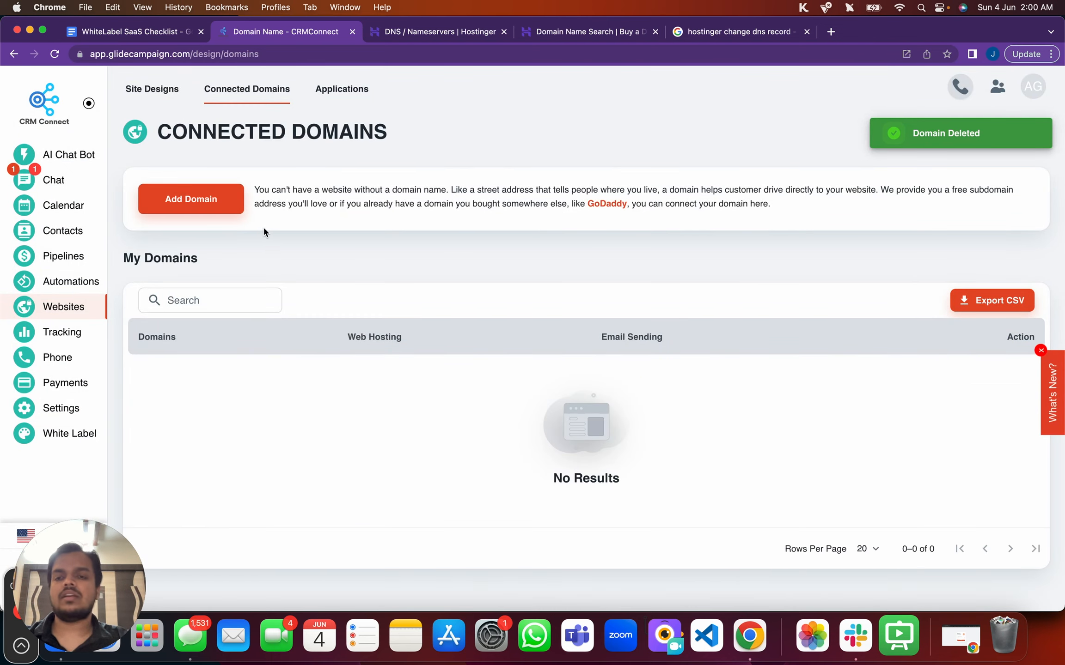
- Add the custom domain crmconnnect.pro as a connected domain and continue to the service selection
left_click(219, 204)
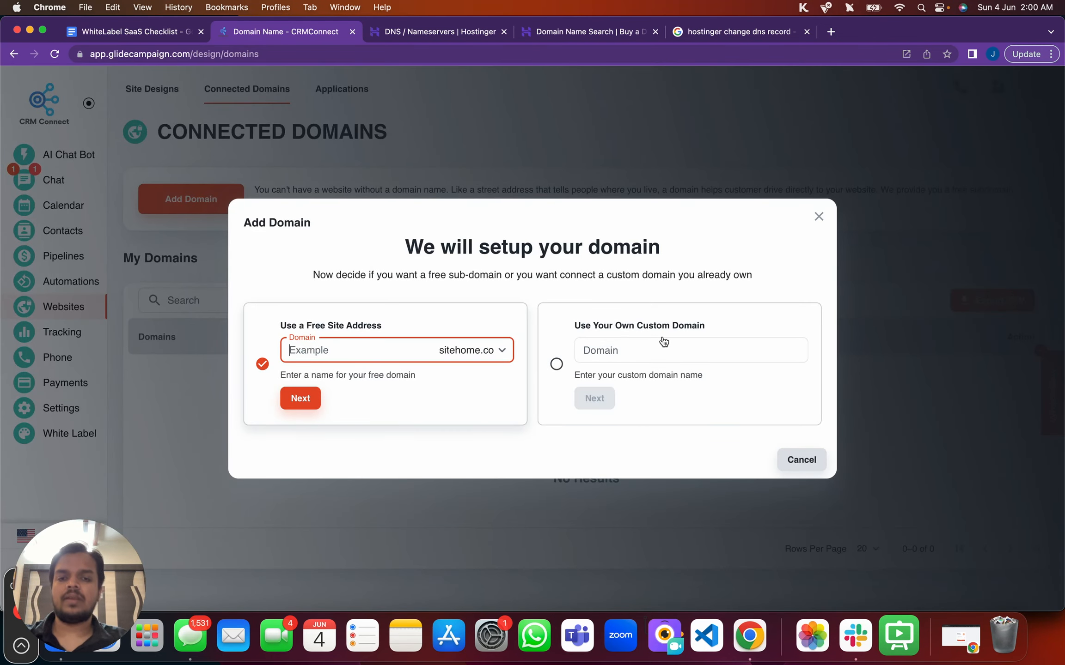
left_click(644, 347)
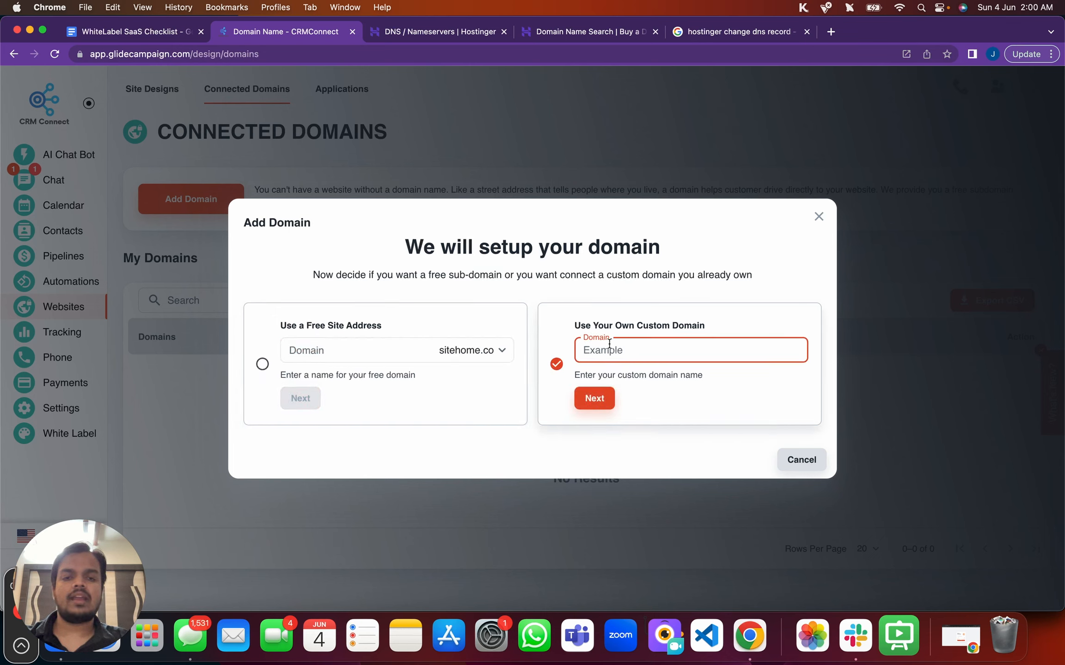
type("crmconnnect.pro")
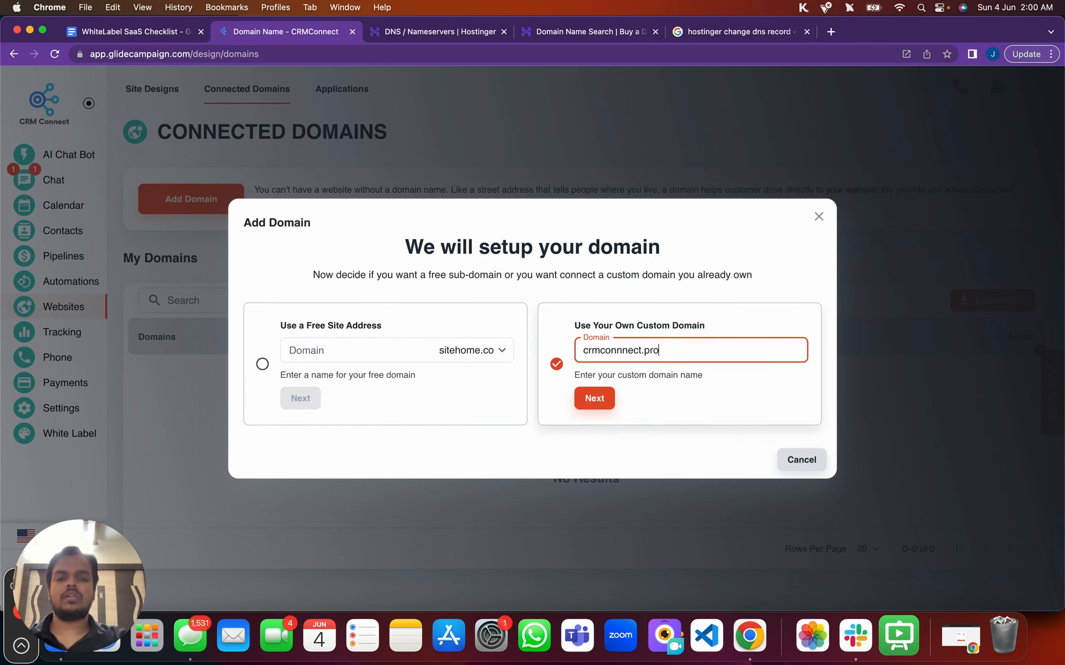
left_click(594, 398)
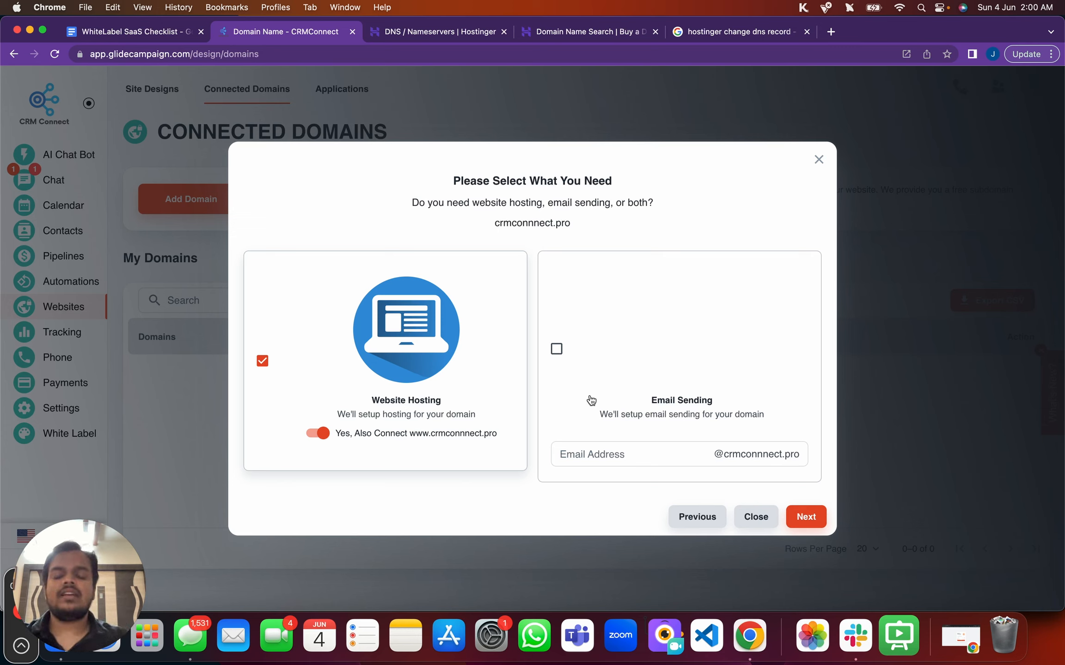
- Enable email sending alongside website hosting with the mailbox name support, and accept the fastest website upgrade
left_click(557, 350)
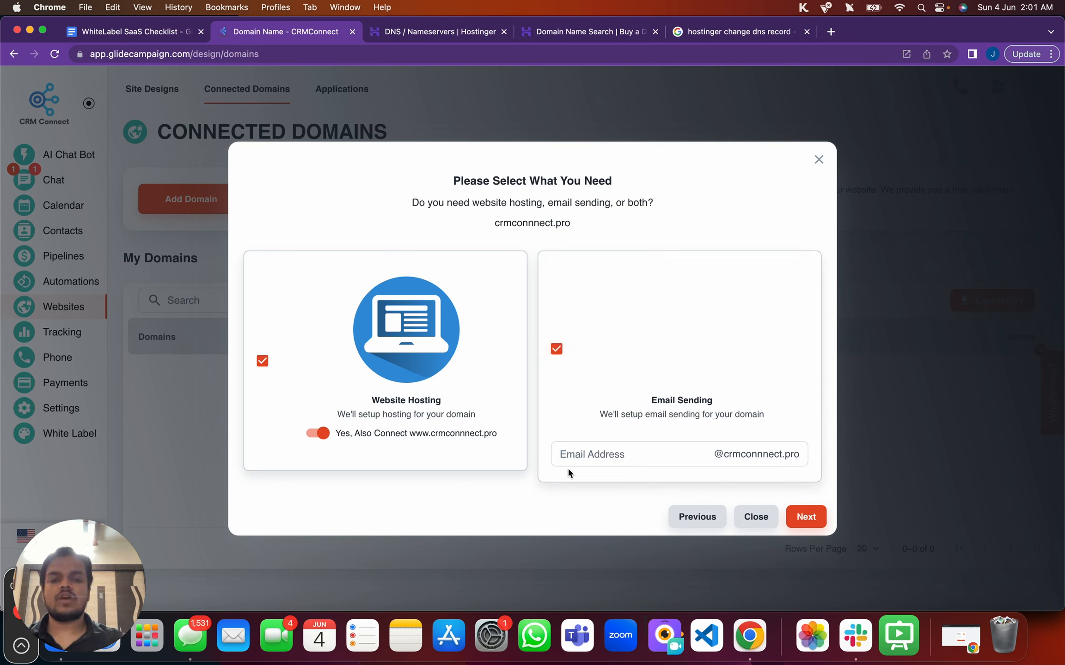
left_click(575, 455)
type("support")
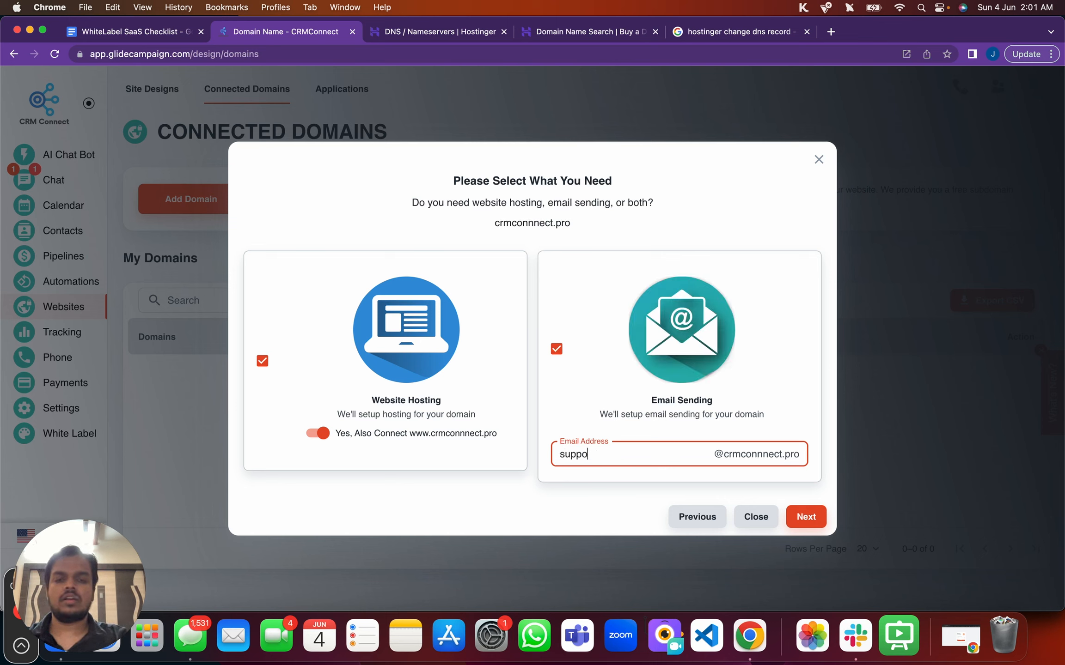
triple_click(743, 455)
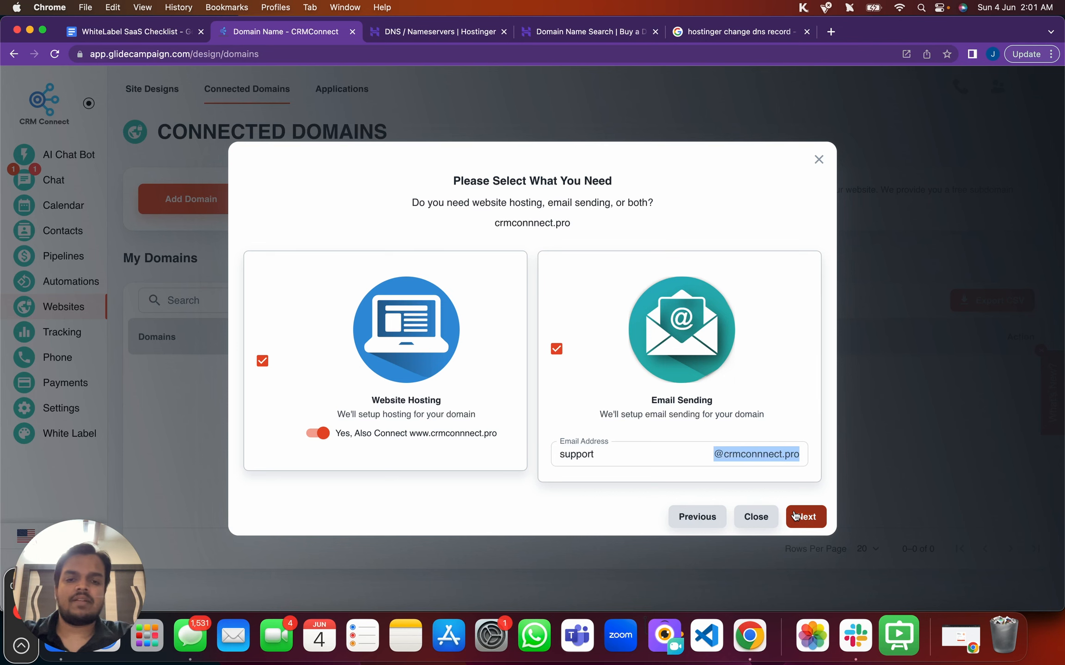
left_click(809, 517)
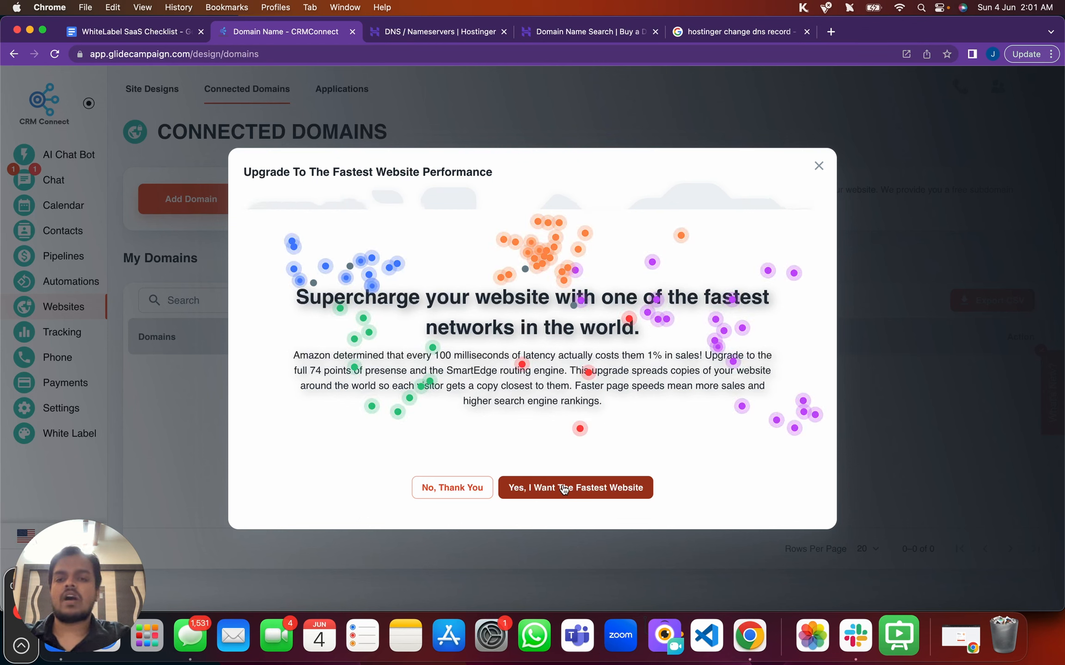
left_click(573, 488)
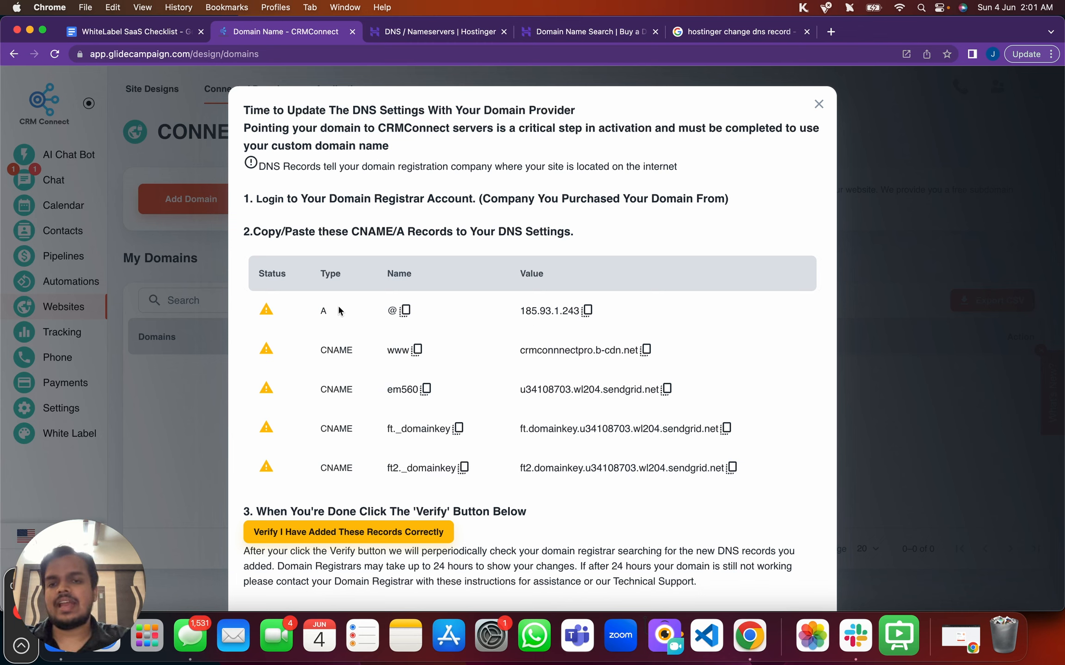
- Copy the required A record's name and value from CRM Connect and compare them with Hostinger's existing A record for @
left_click(405, 310)
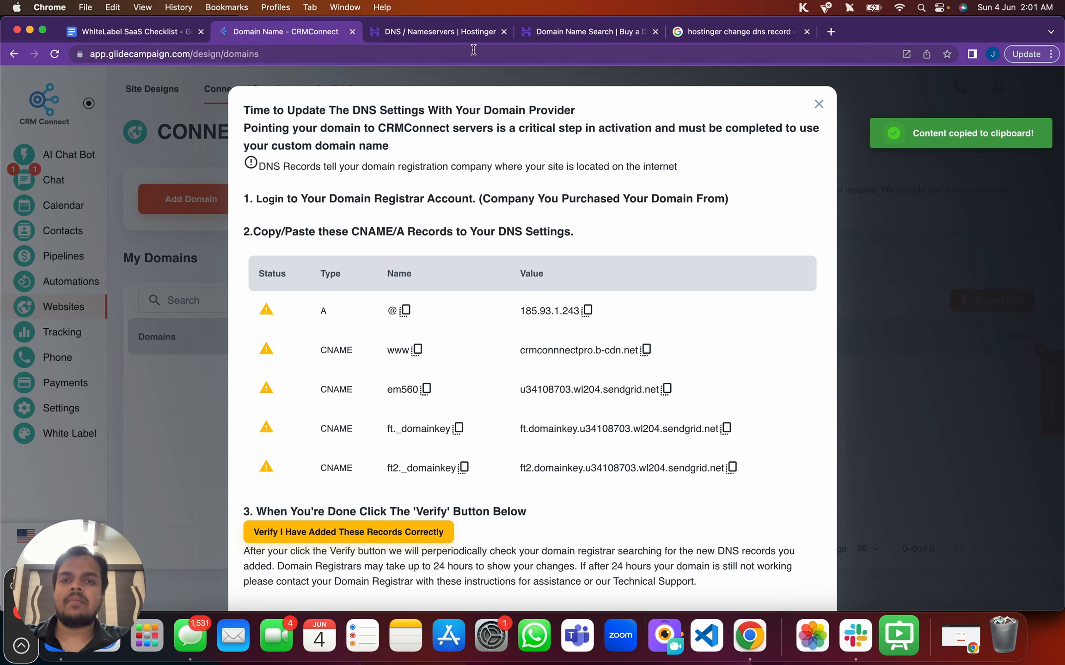
left_click(587, 310)
left_click(462, 33)
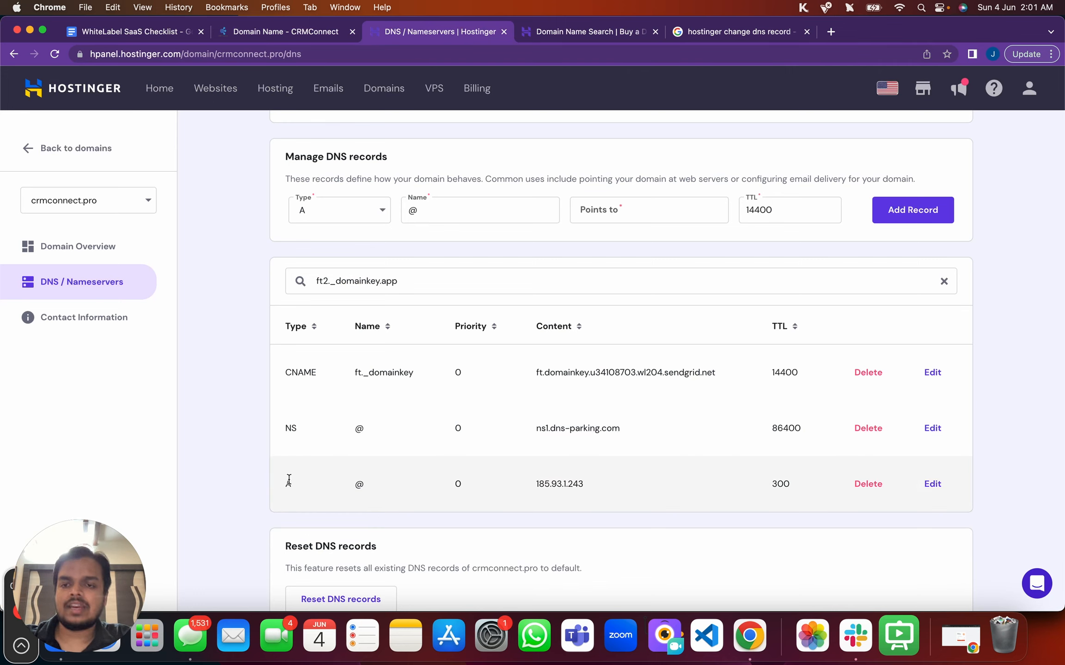
left_click_drag(289, 480, 547, 483)
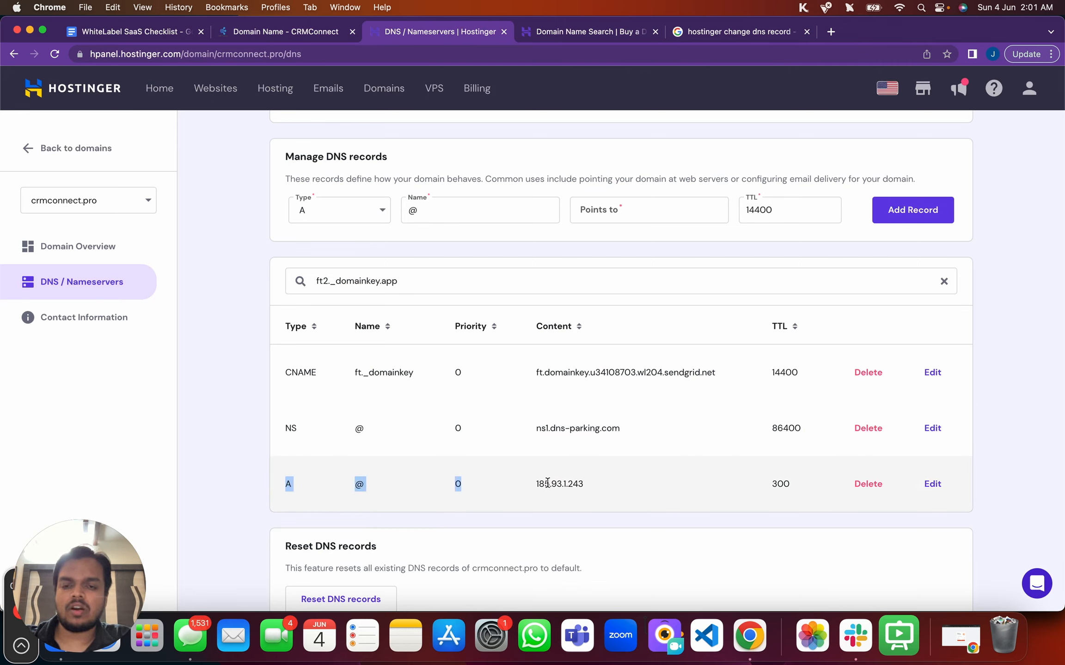
left_click(730, 483)
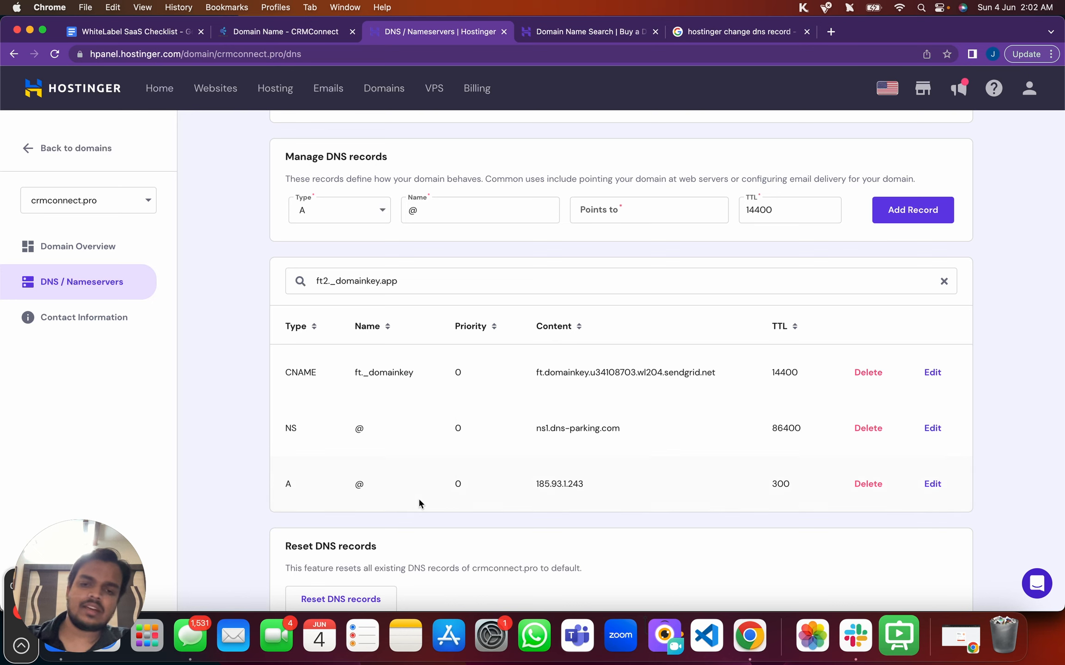
- Open Hostinger's A record for @, check its details against CRM Connect's required A record, and leave the editor without updating
left_click(934, 483)
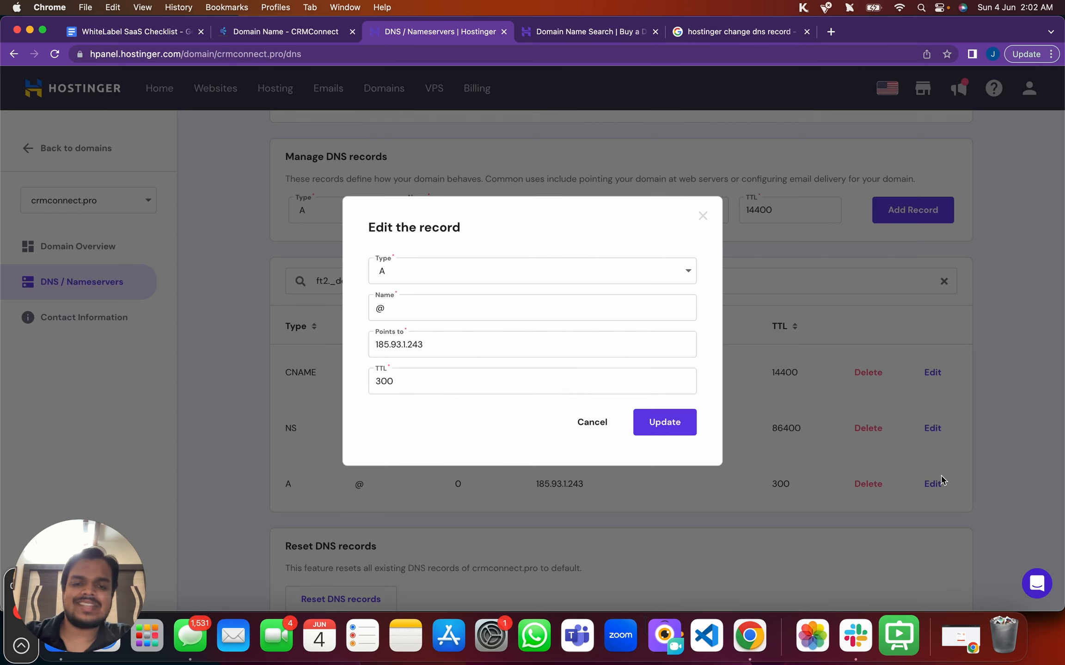
double_click(467, 342)
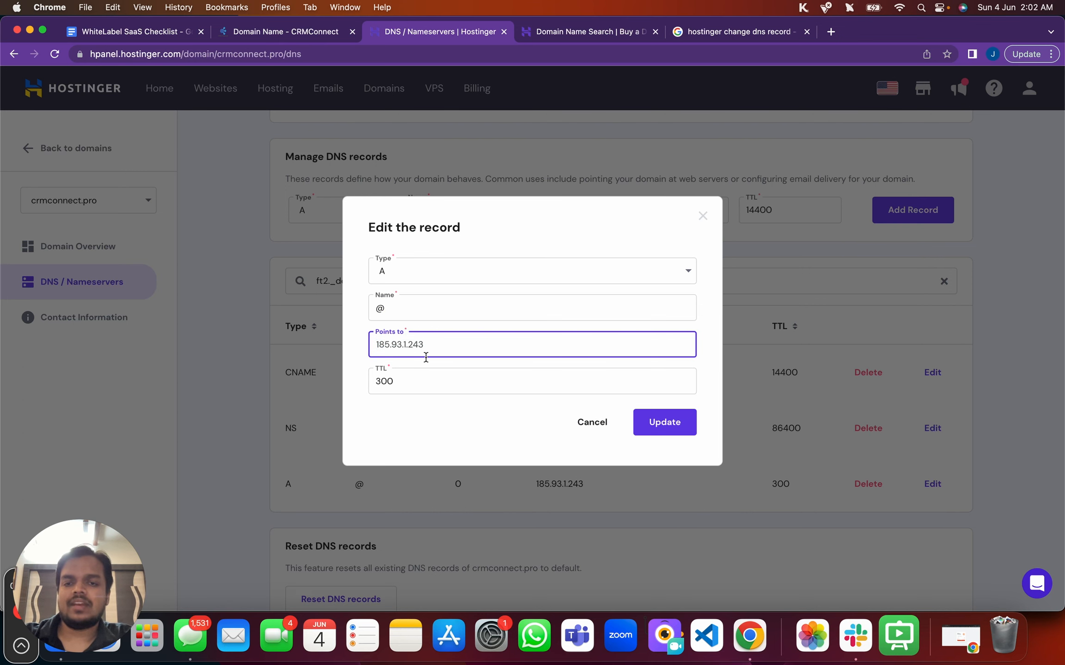
left_click(309, 33)
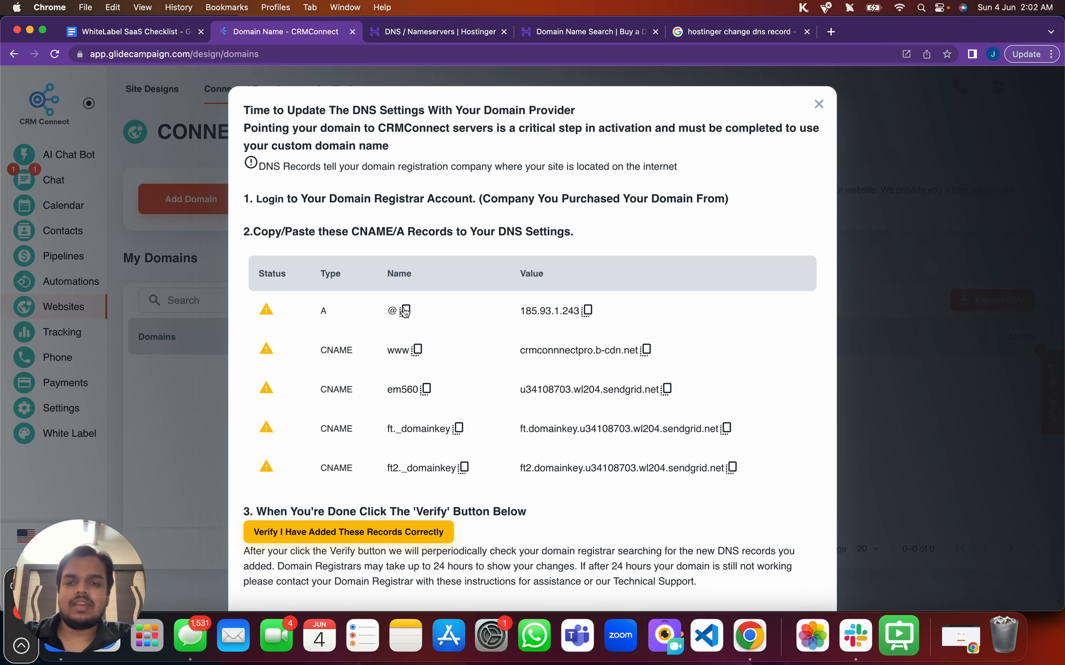
left_click(438, 25)
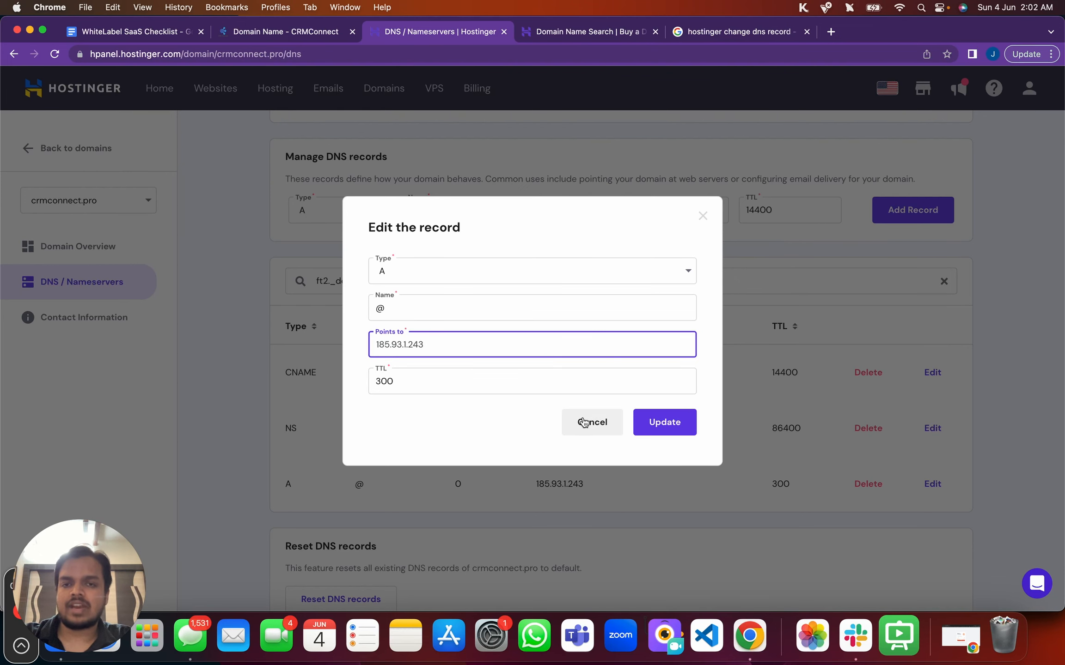
left_click(584, 422)
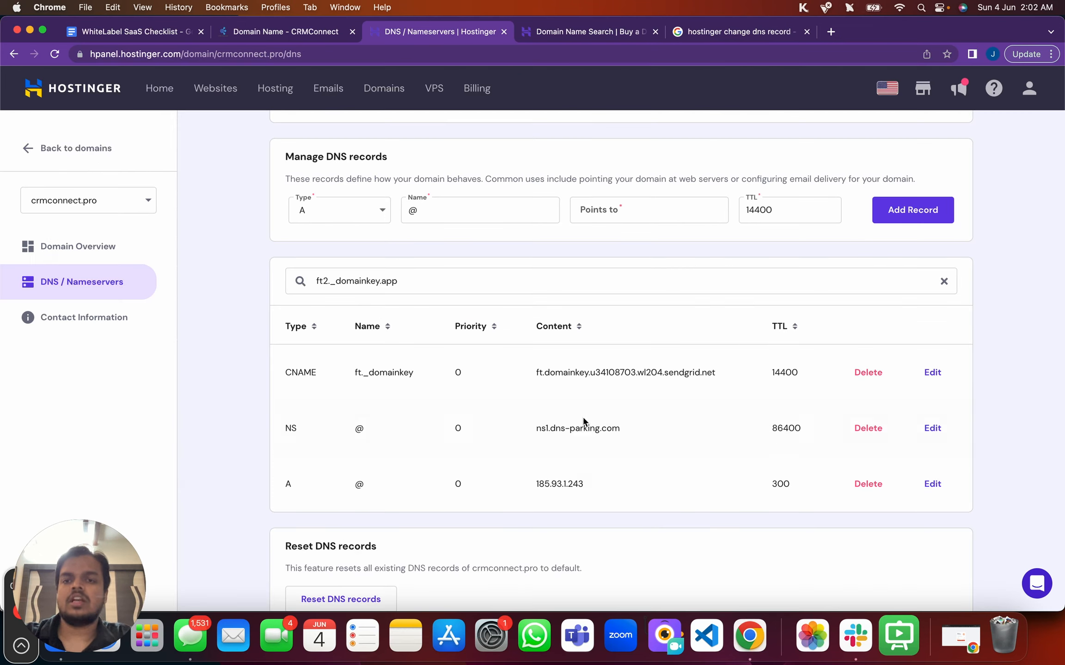
- Fill in a new A record for @ pointing to 185.93.1.243 in Hostinger, without adding it
left_click(309, 212)
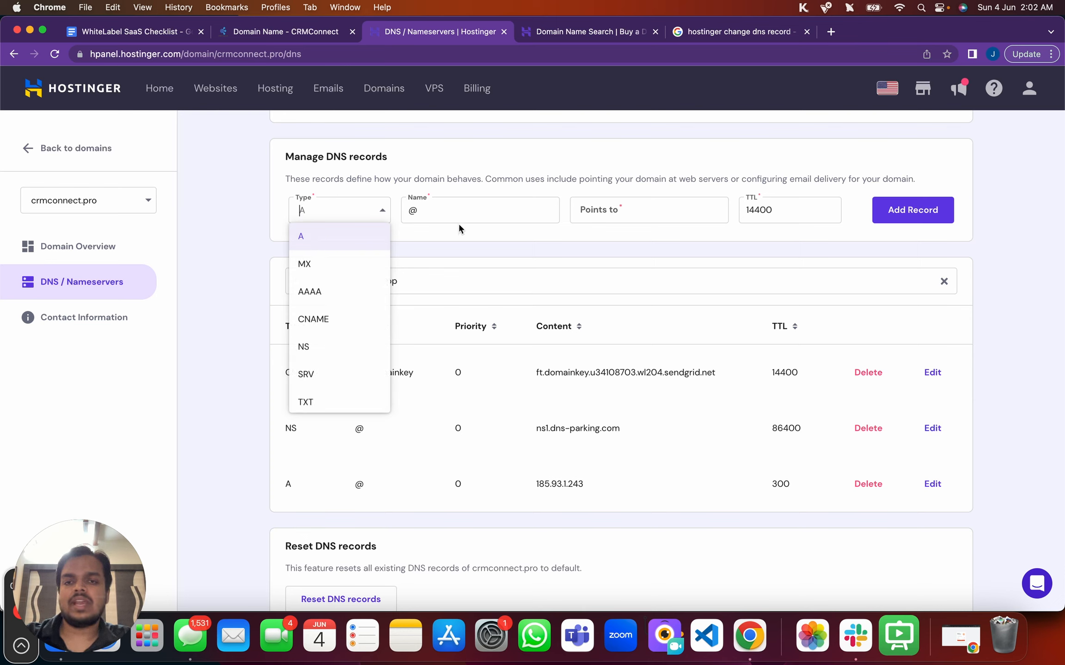
left_click(467, 213)
left_click(606, 215)
key("super+v")
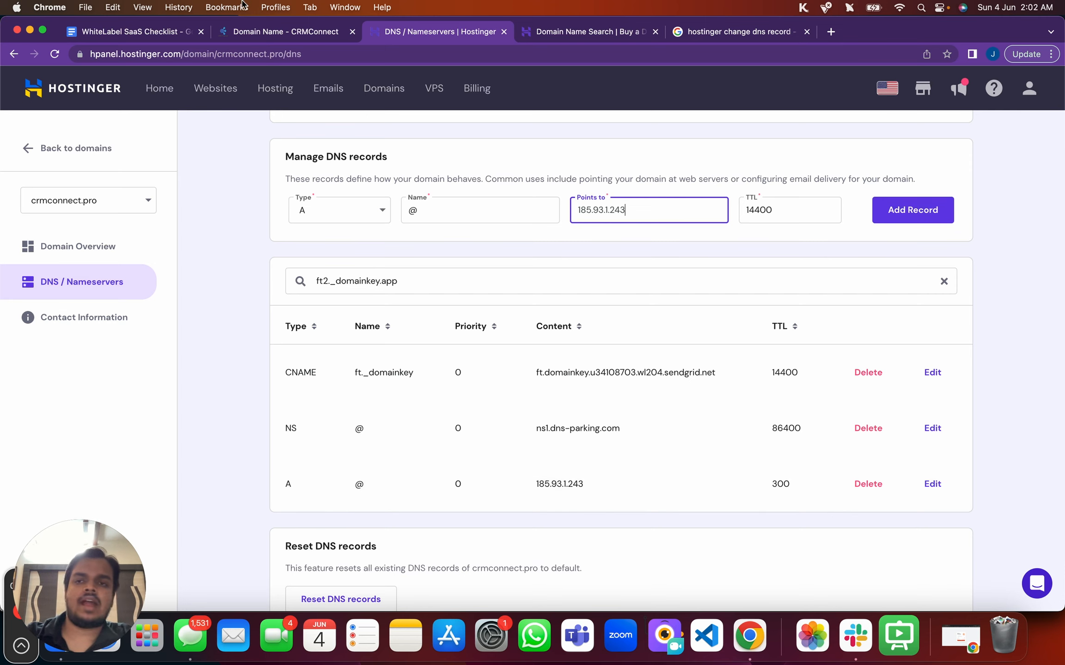
- Copy the www record name from CRM Connect and search Hostinger's DNS records for it
left_click(249, 32)
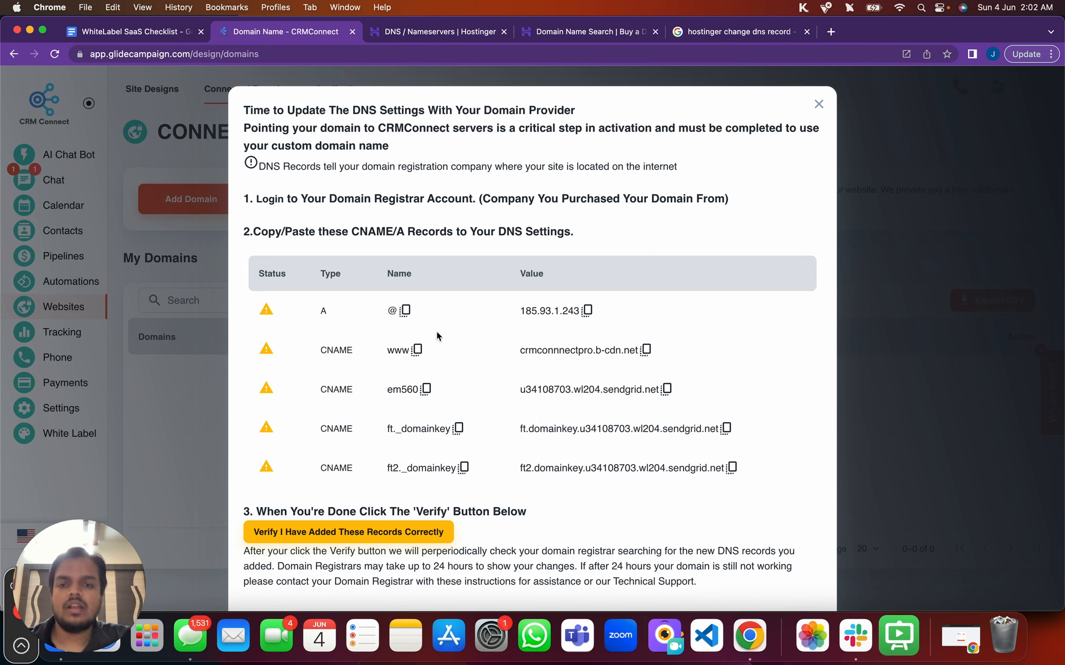
double_click(417, 350)
left_click(434, 33)
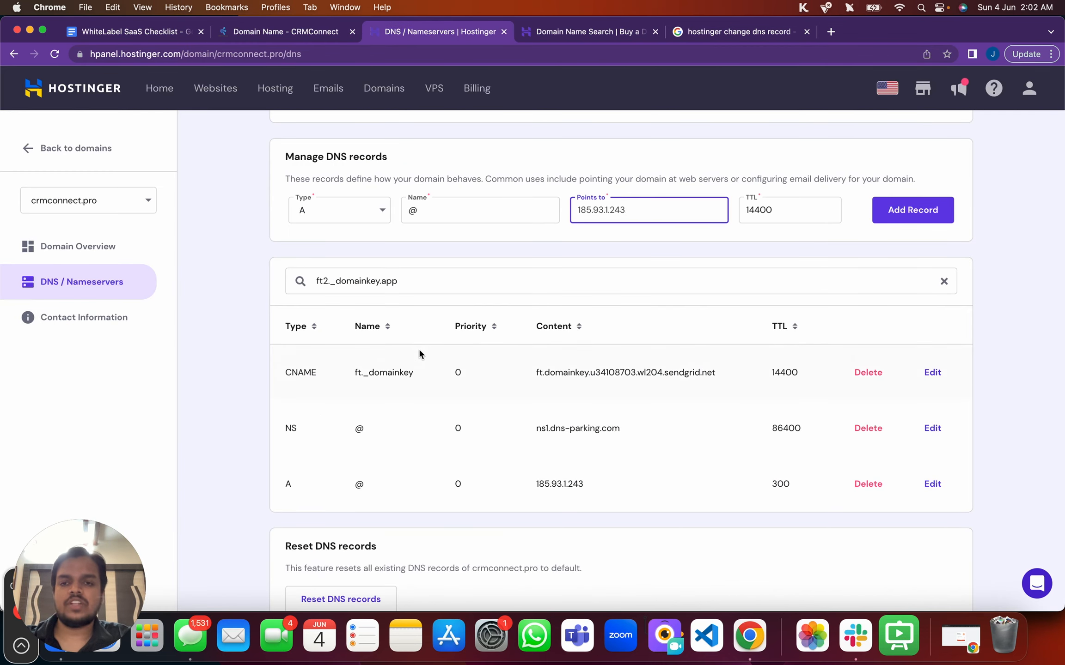
double_click(419, 284)
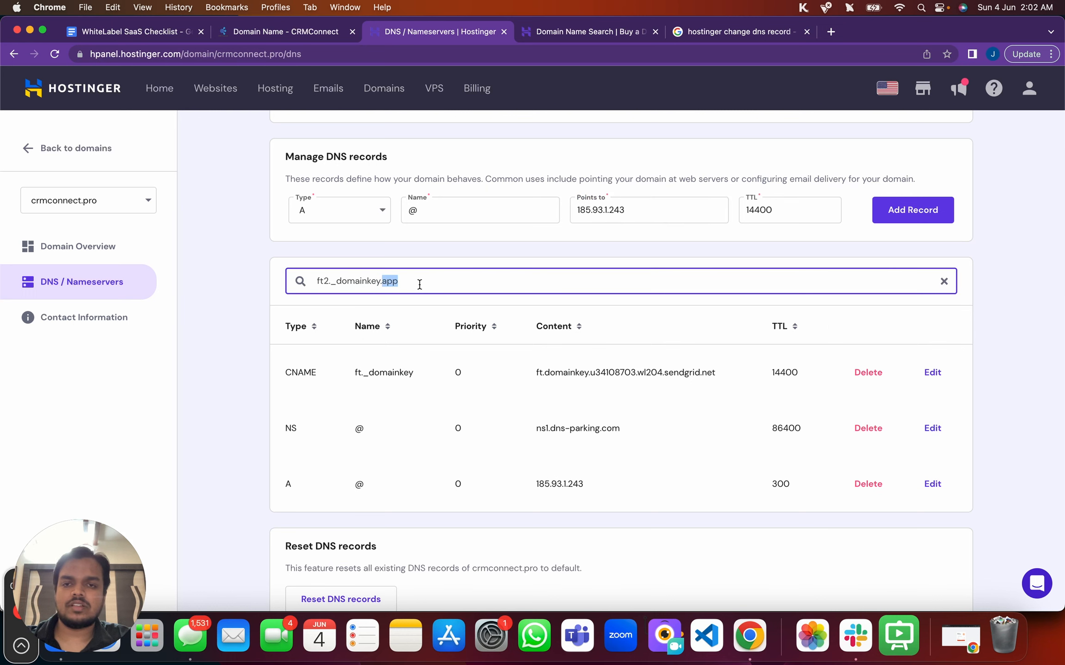
triple_click(419, 285)
left_click(419, 284)
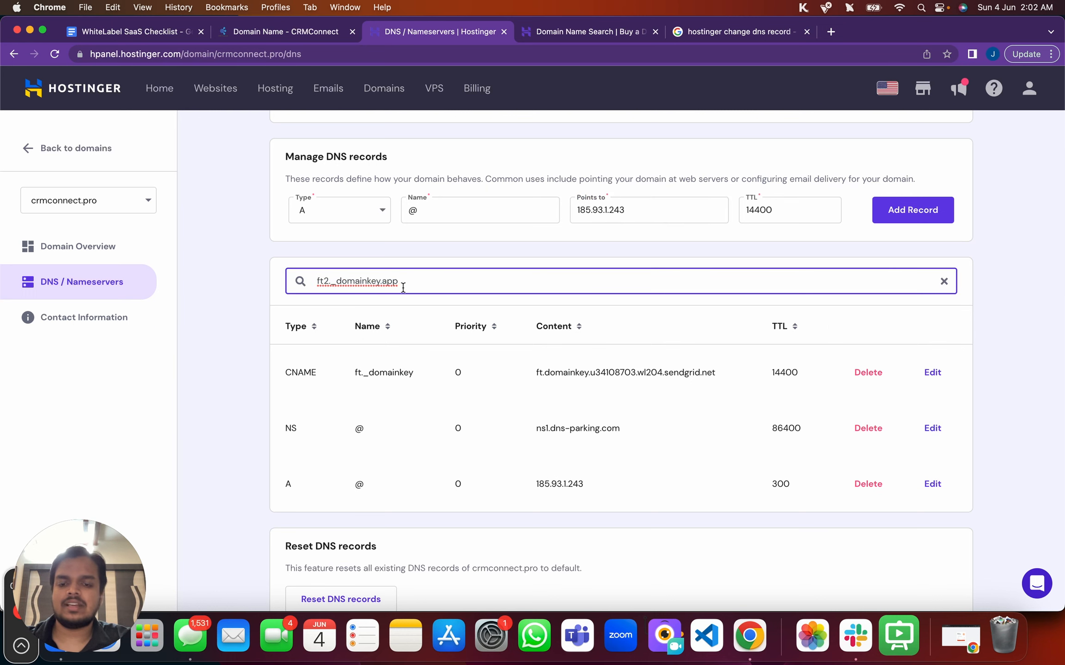
left_click(287, 38)
left_click(418, 350)
left_click(392, 31)
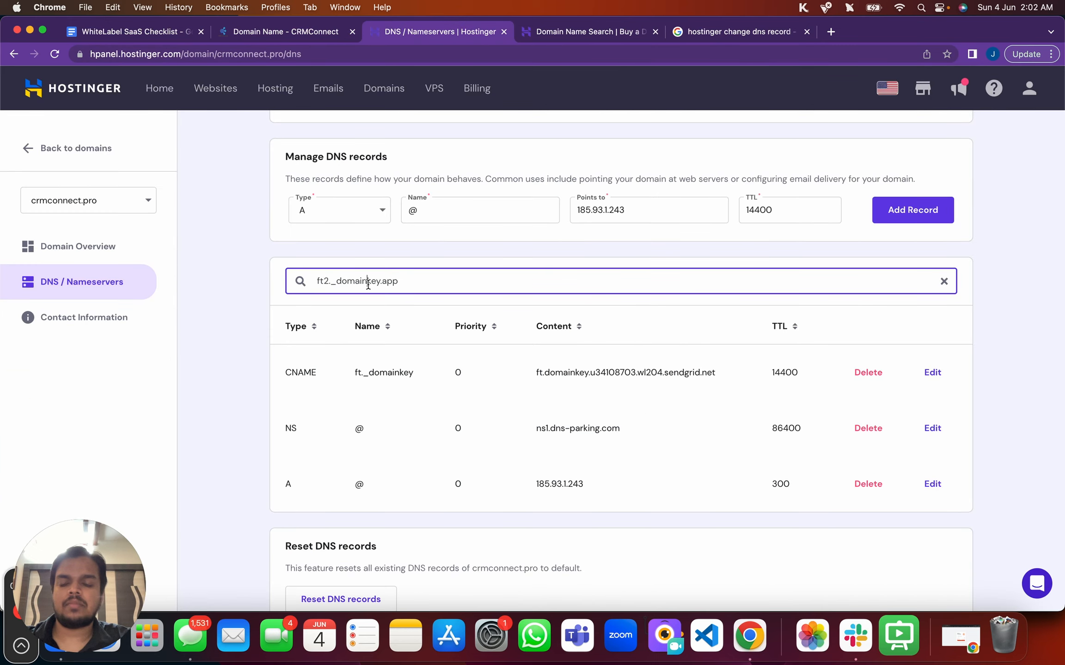
triple_click(369, 284)
key("super+v")
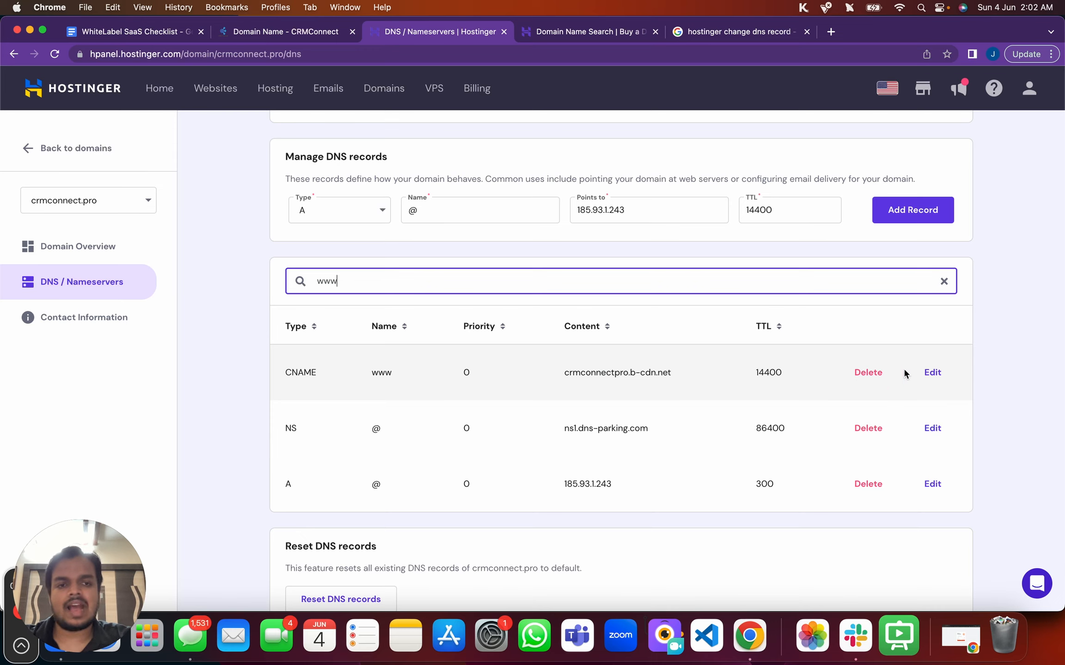
- Update the www CNAME record's target in Hostinger to crmconnnectpro.b-cdn.net, copied from CRM Connect
left_click(933, 372)
left_click(277, 28)
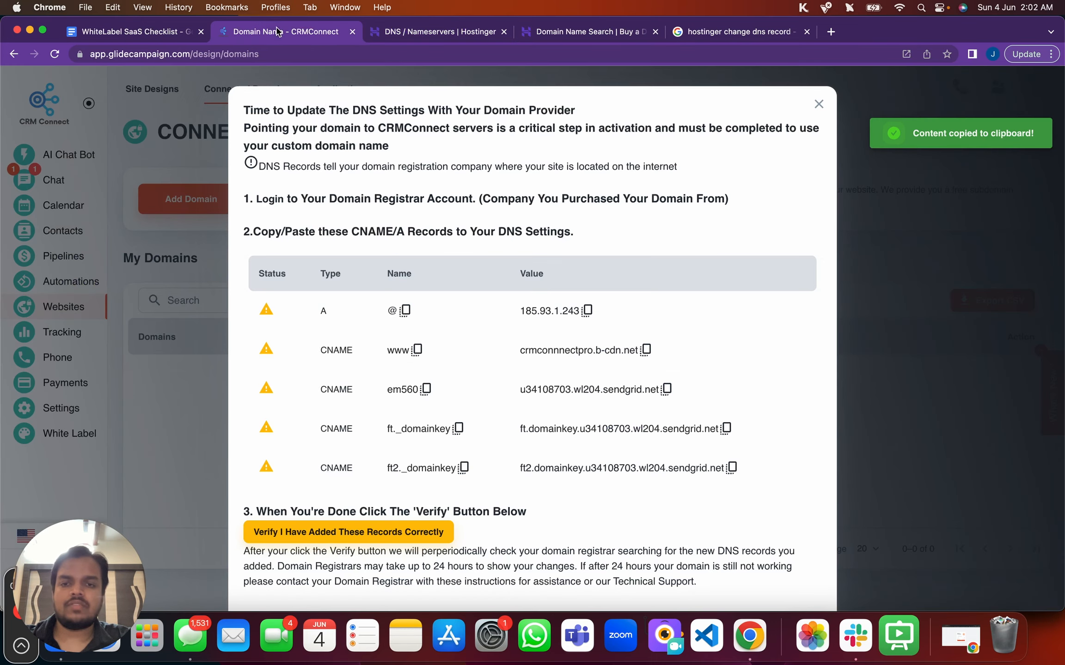
left_click(646, 350)
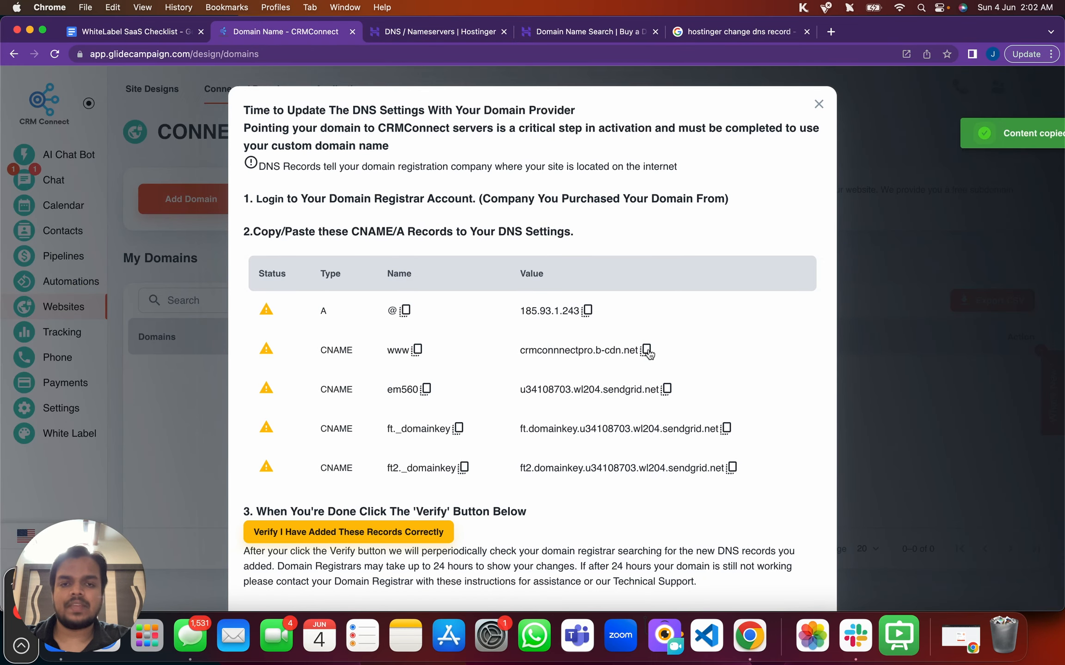
left_click(471, 29)
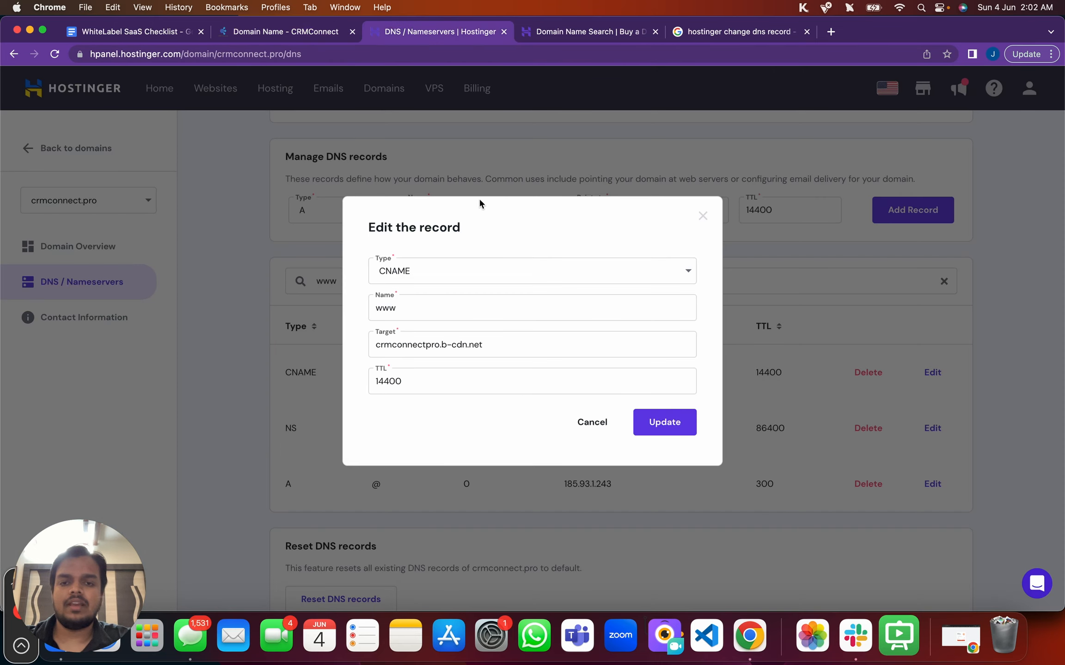
triple_click(467, 336)
key("super+v")
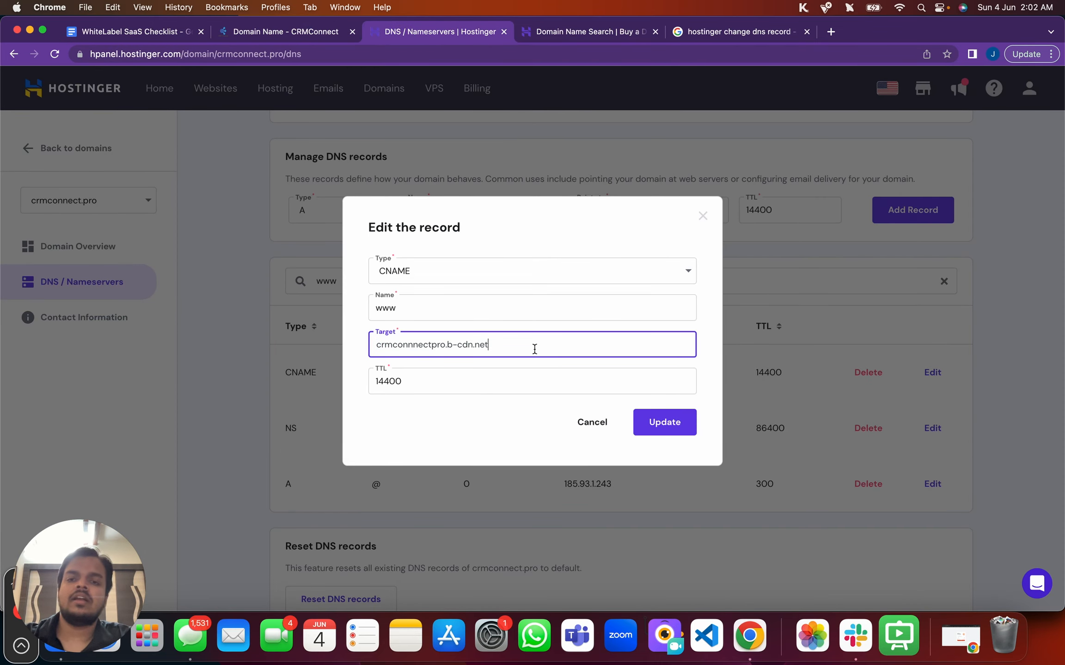
left_click(683, 428)
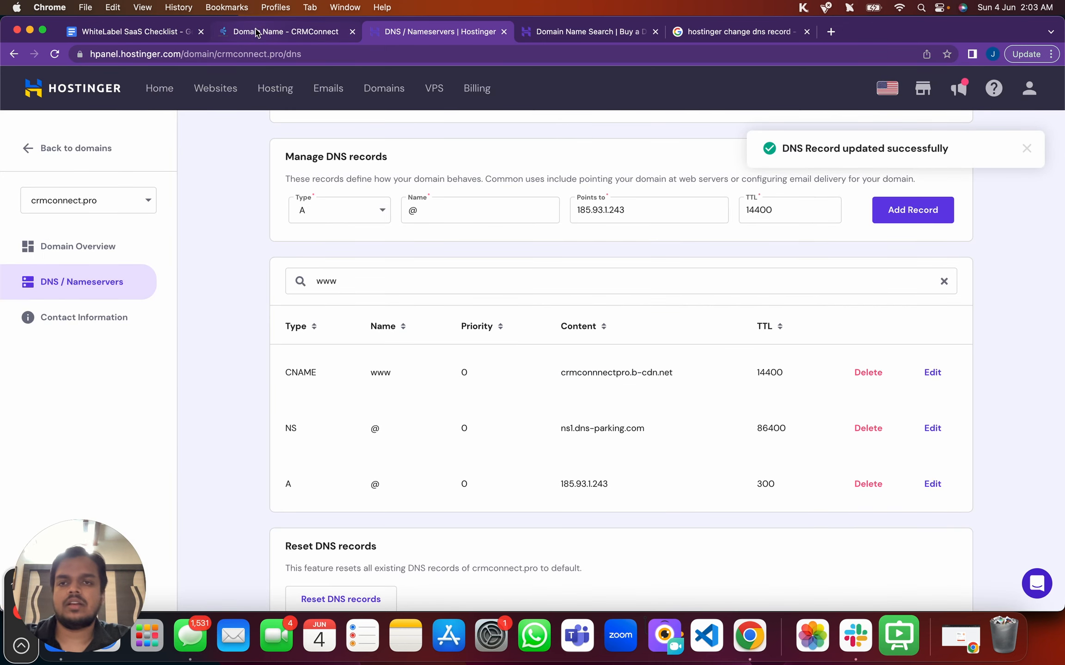
- Copy the record name em560 from CRM Connect and search Hostinger's DNS records for it
left_click(259, 32)
left_click(425, 389)
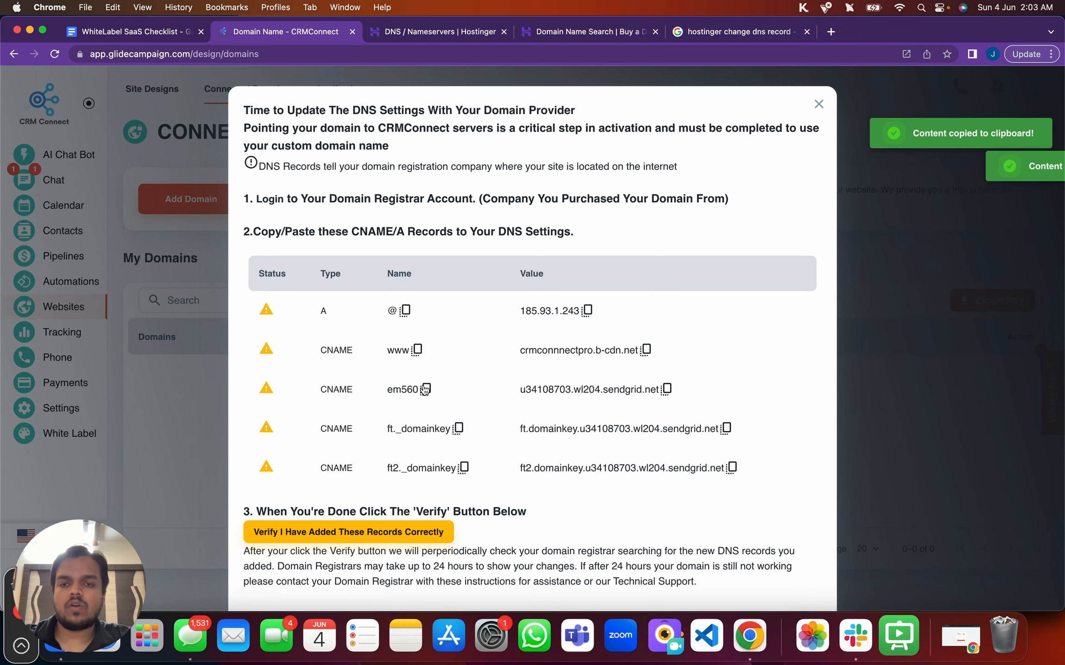
left_click(395, 29)
triple_click(359, 286)
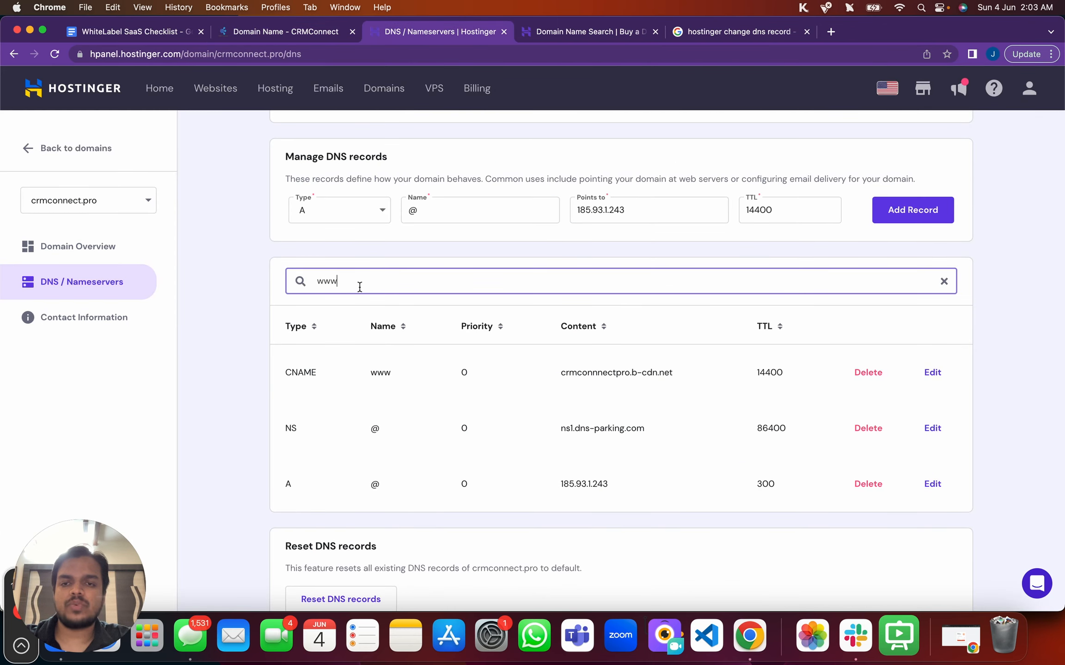
key("super+v")
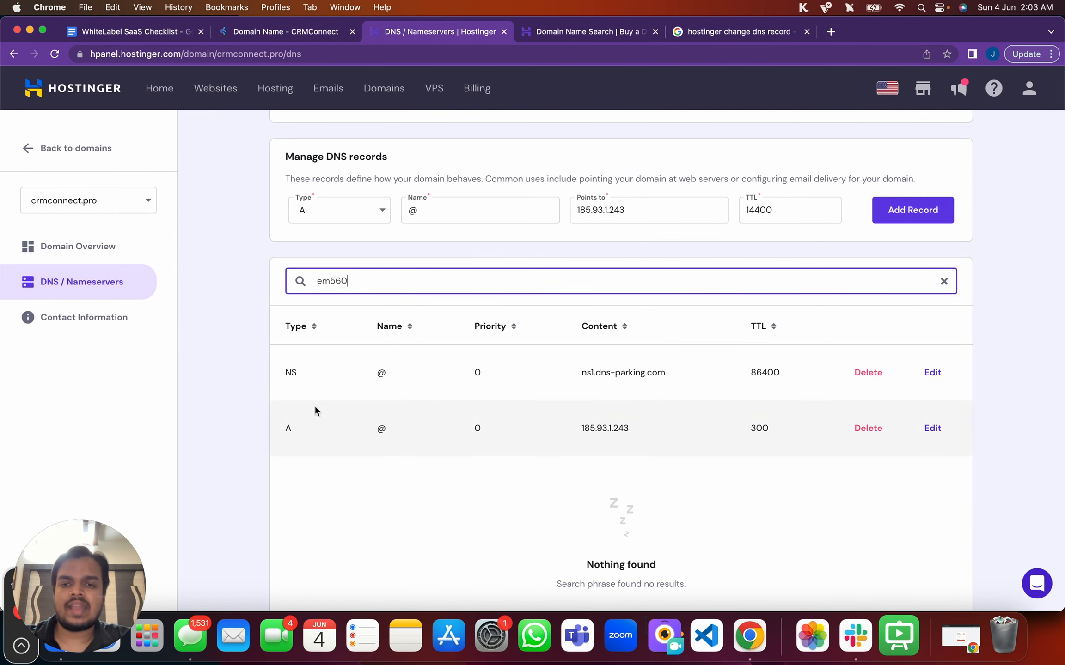
- Add a CNAME record named em560 in Hostinger with CRM Connect's target u34108703.wl204.sendgrid.net
left_click(325, 207)
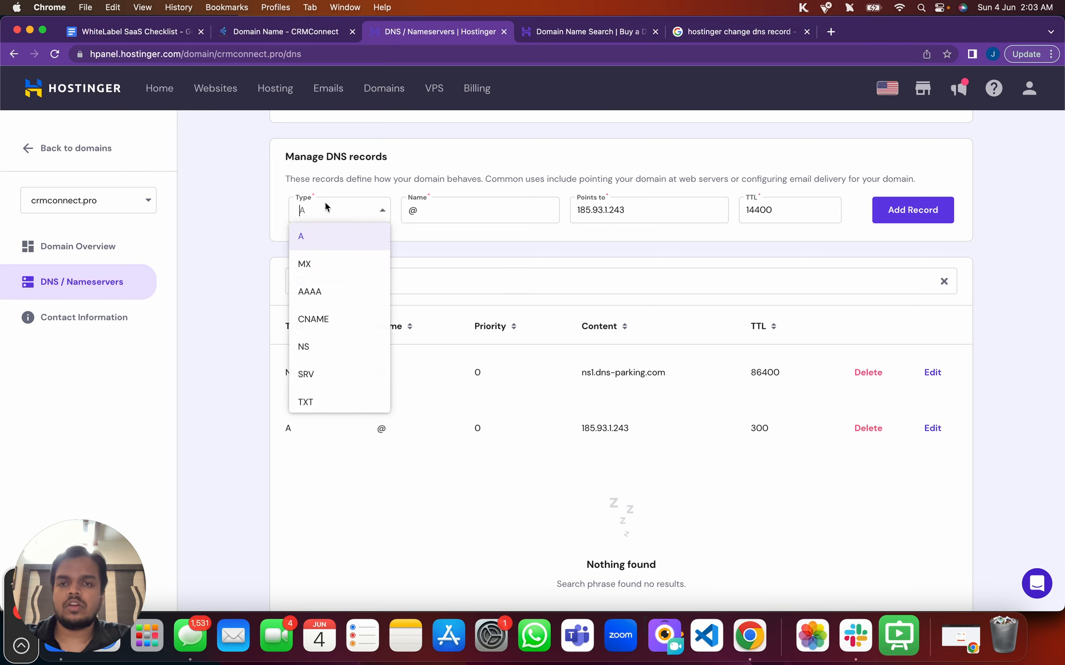
left_click(310, 325)
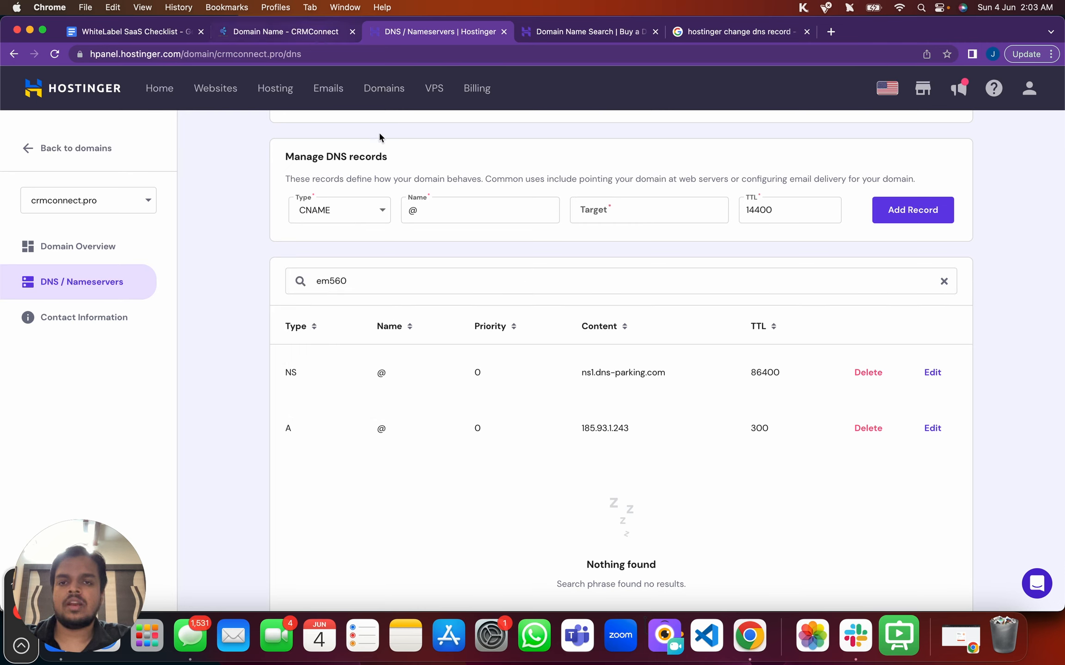
double_click(424, 200)
key("super+v")
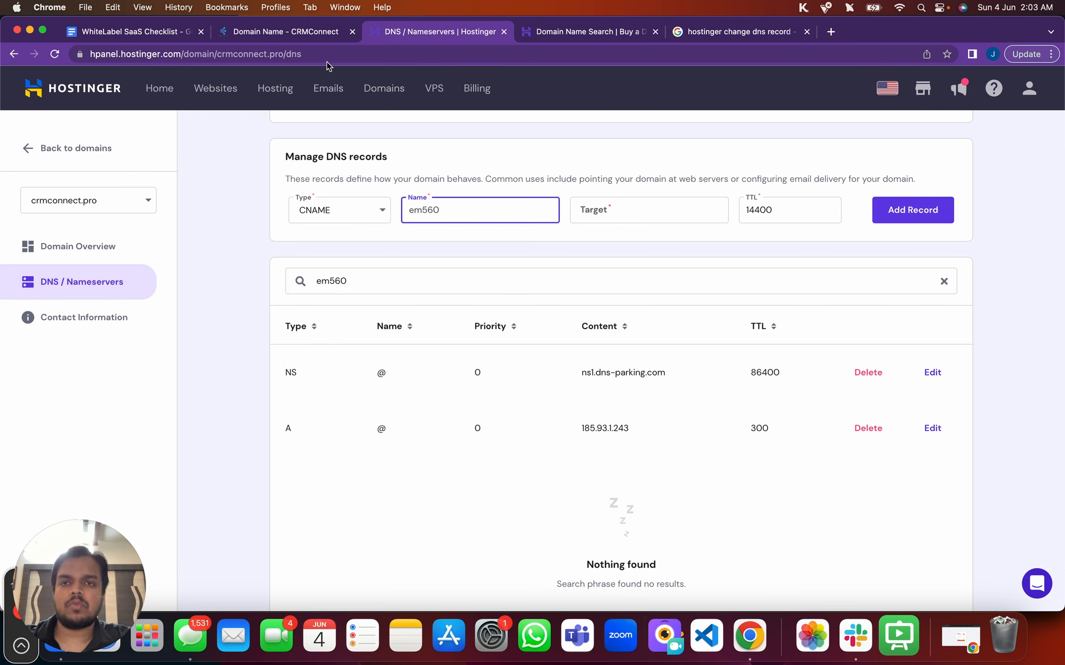
left_click(319, 32)
left_click(665, 390)
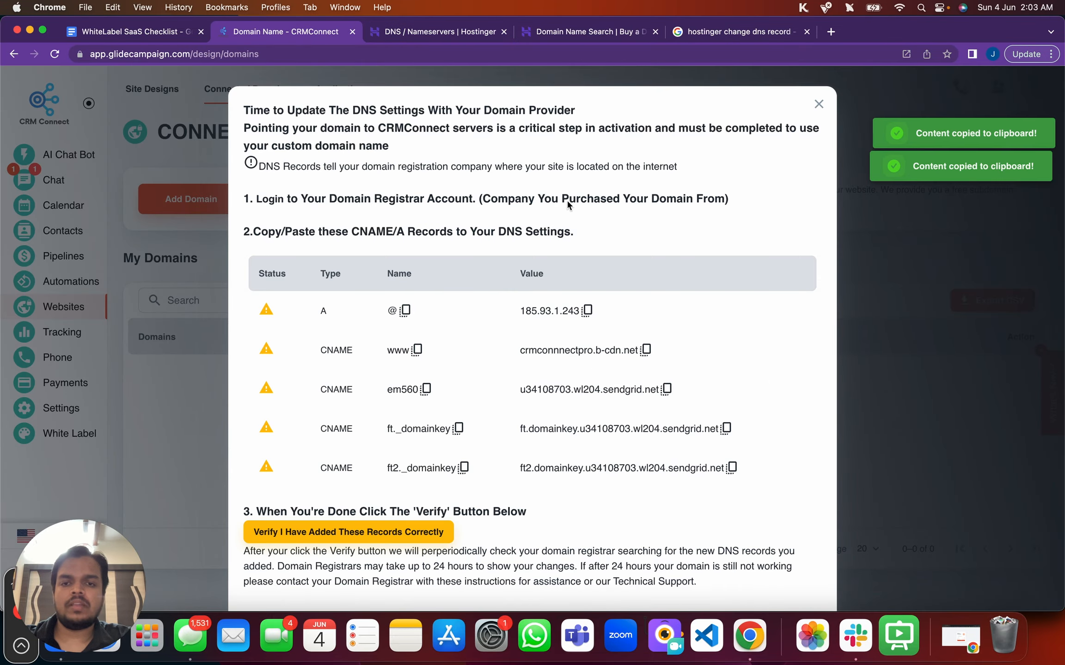
left_click(453, 32)
left_click(592, 213)
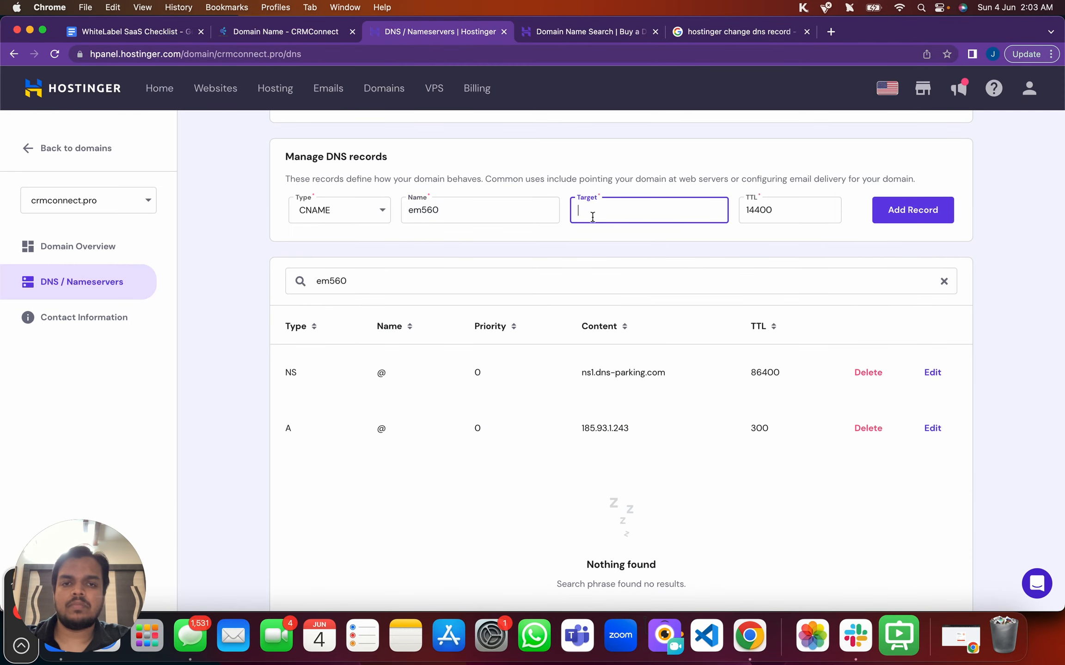
key("super+v")
left_click(889, 215)
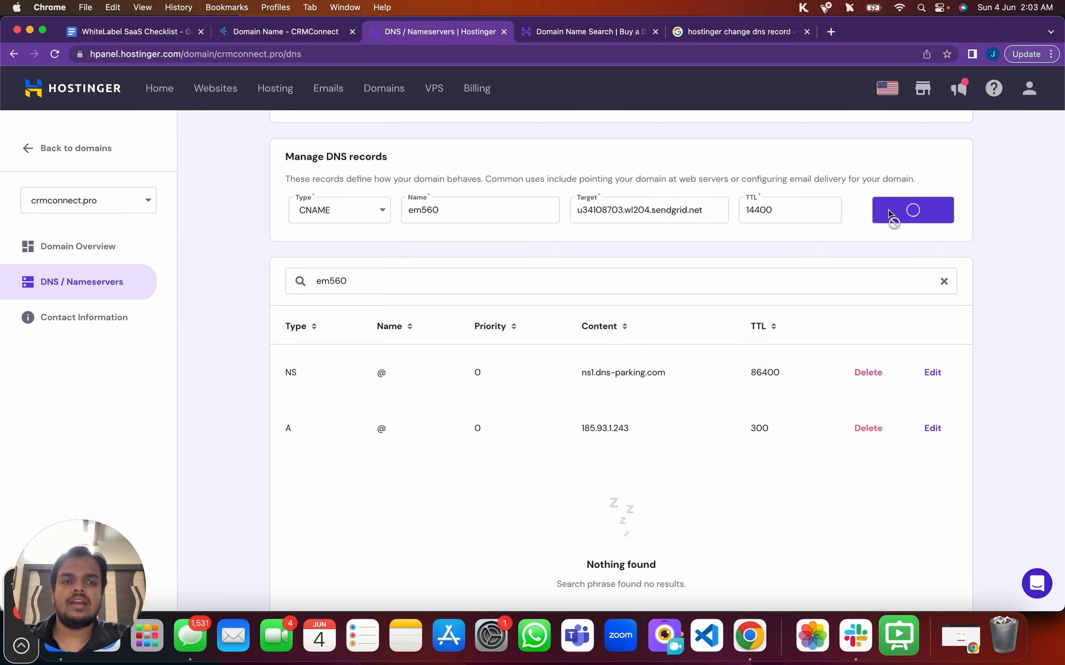
- Try to add a CNAME record named ft._domainkey with CRM Connect's target ft.domainkey.u34108703.wl204.sendgrid.net in Hostinger
left_click(263, 34)
left_click(458, 428)
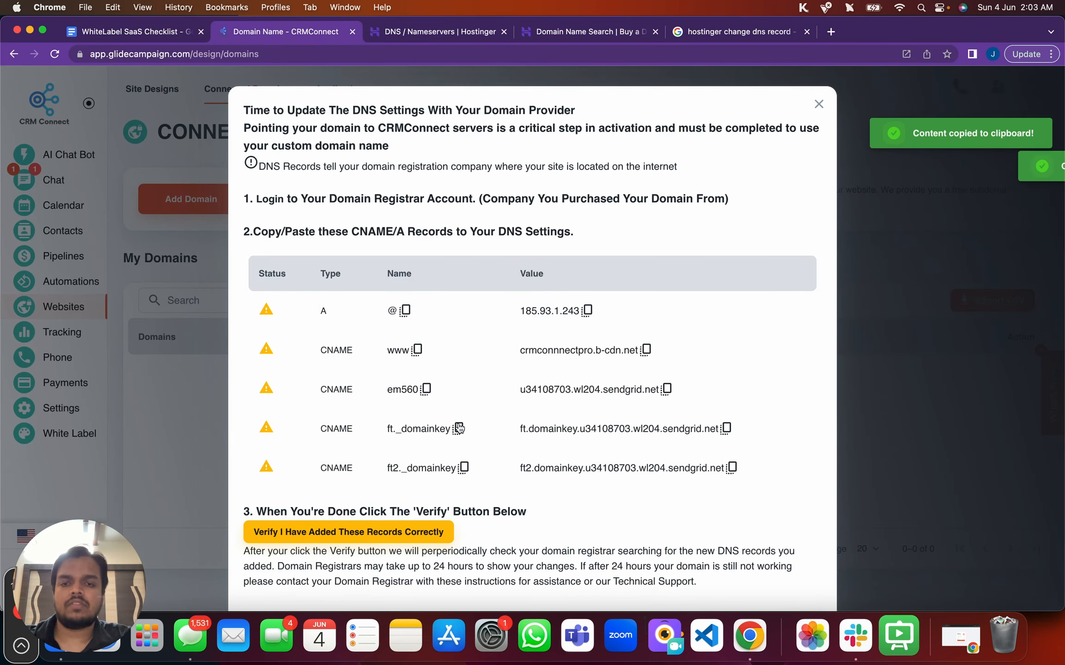
left_click(405, 33)
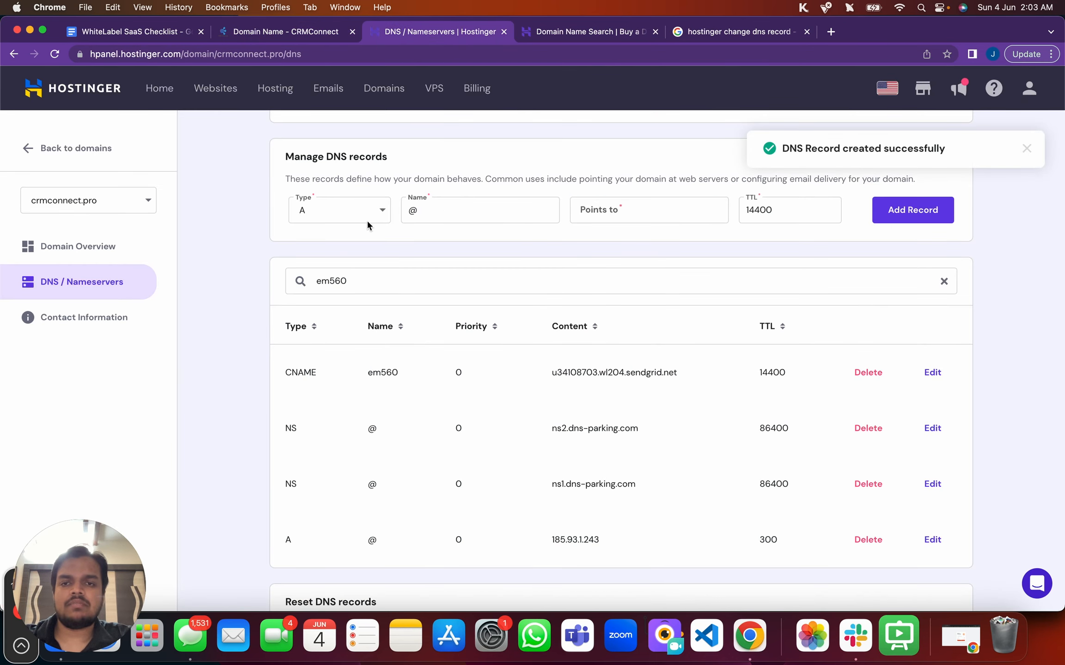
left_click(366, 218)
left_click(347, 311)
left_click(453, 207)
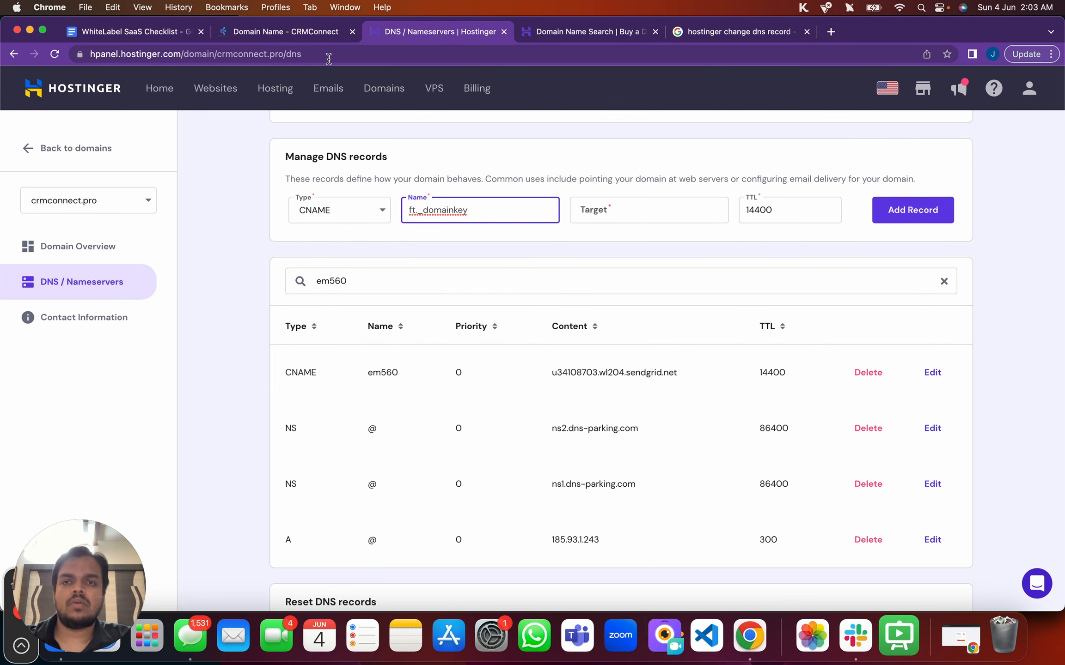
left_click(296, 31)
left_click(726, 428)
left_click(428, 32)
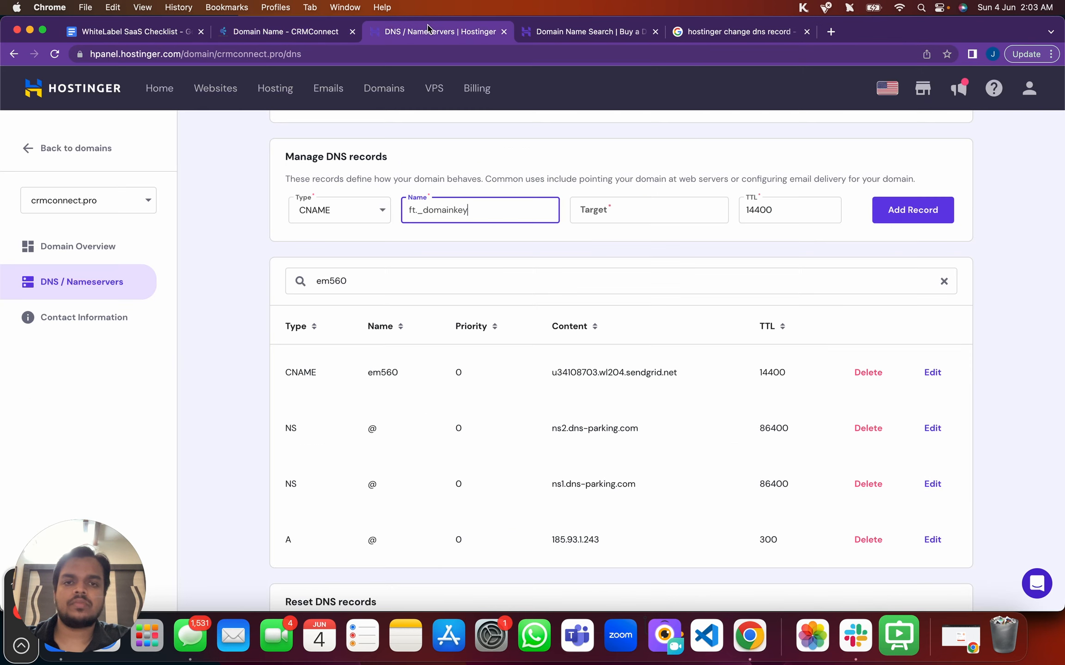
left_click(647, 214)
key("super+v")
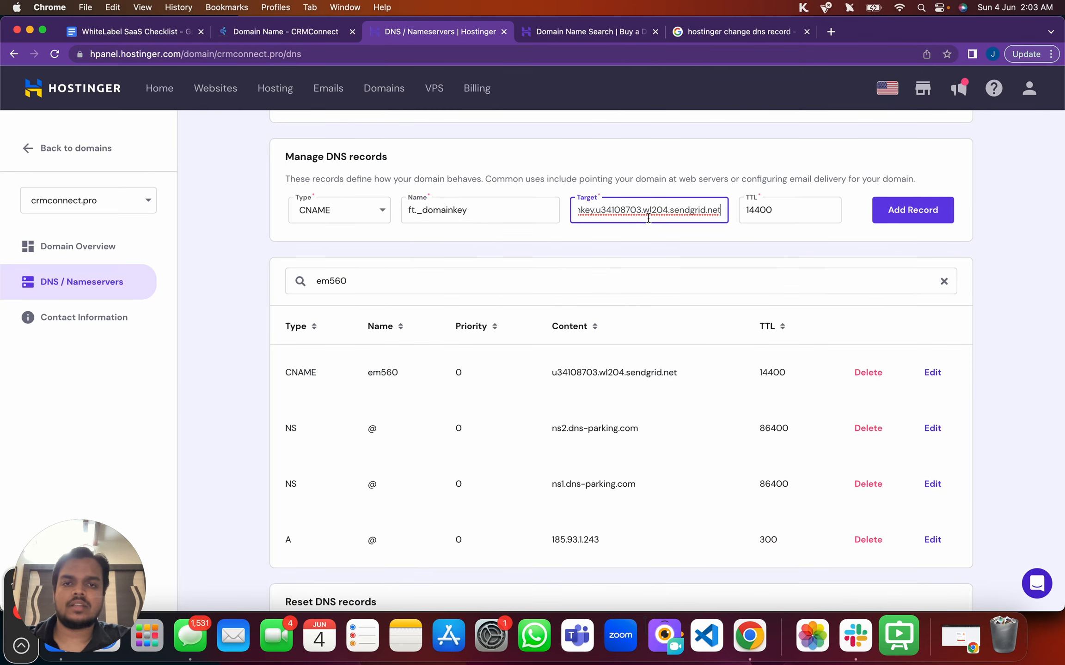
left_click(915, 218)
- Search Hostinger's DNS records for ft._domainkey and check the target of the matching CNAME record
left_click(234, 31)
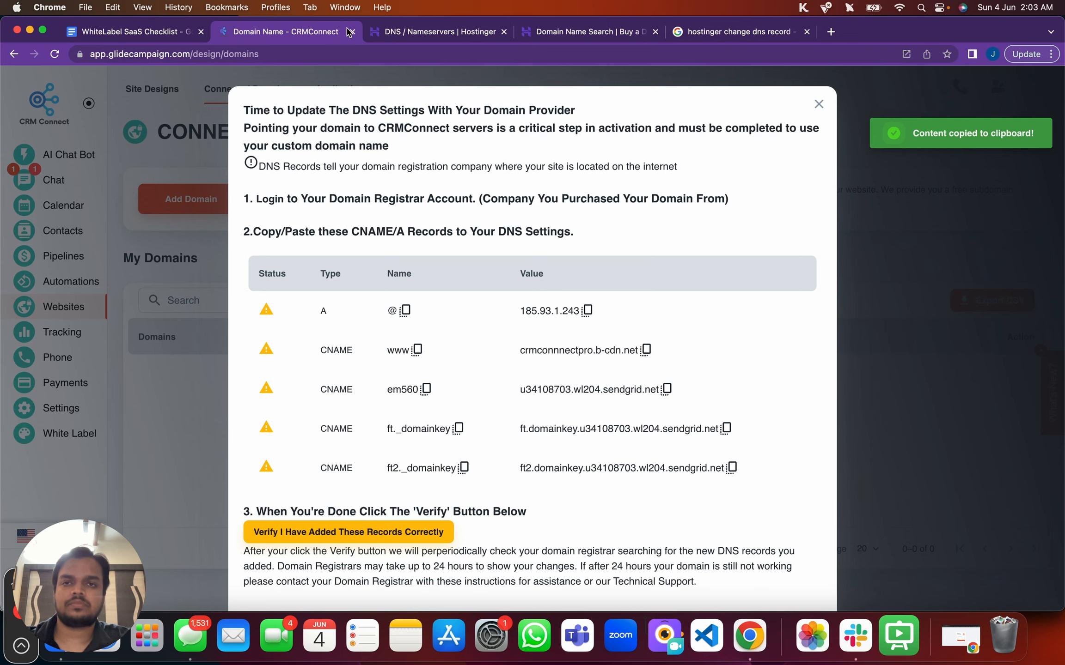
left_click(404, 32)
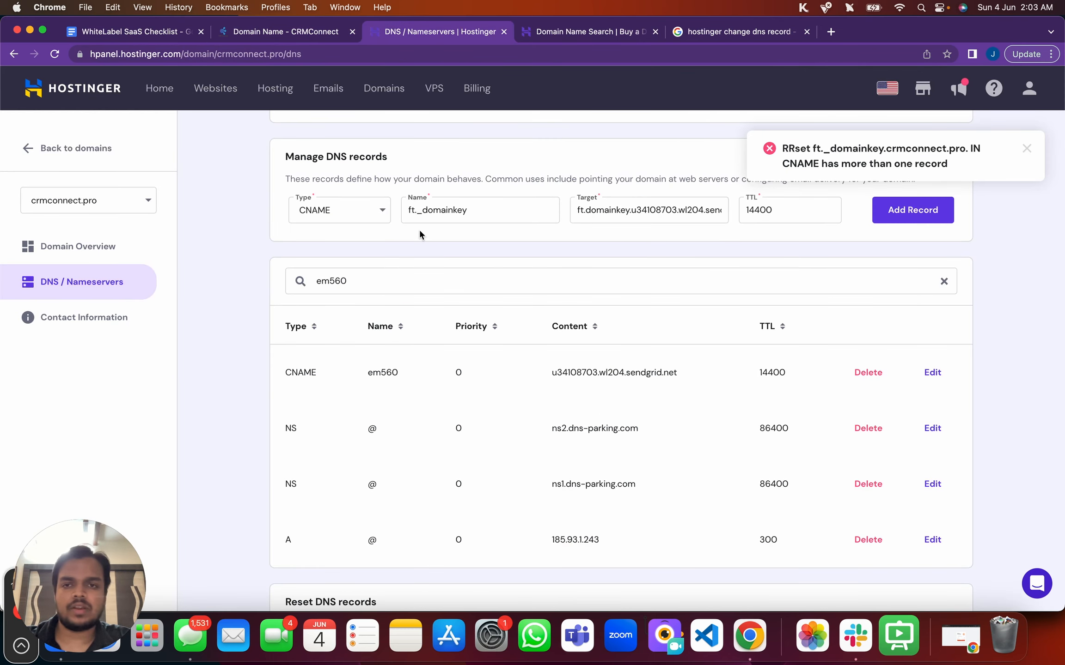
triple_click(430, 213)
key("super+c")
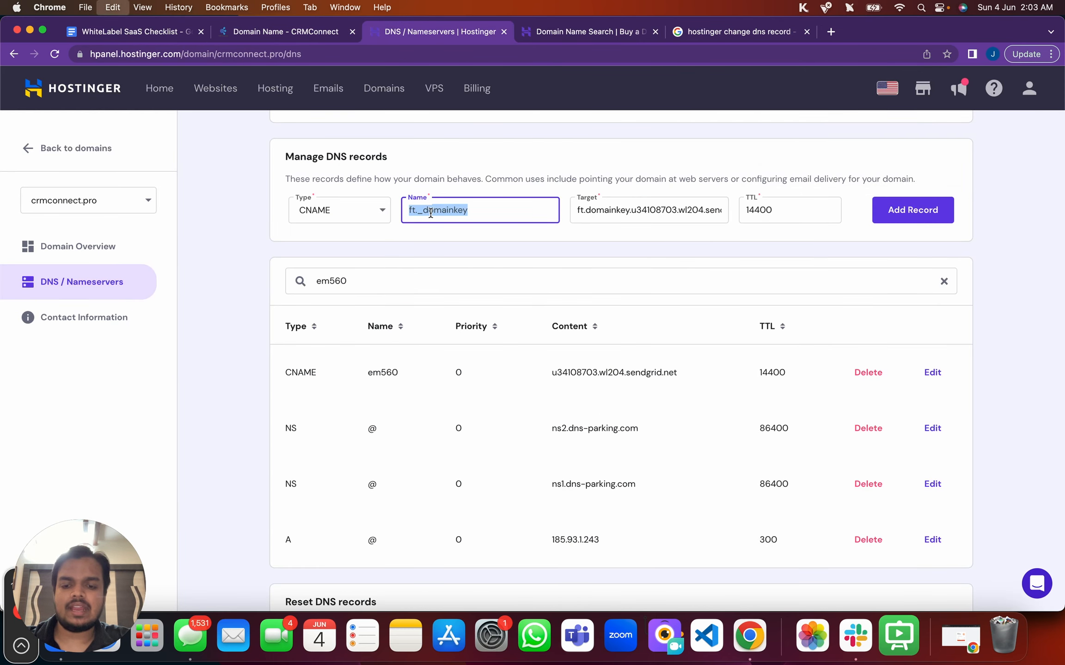
triple_click(402, 277)
key("cmd+v")
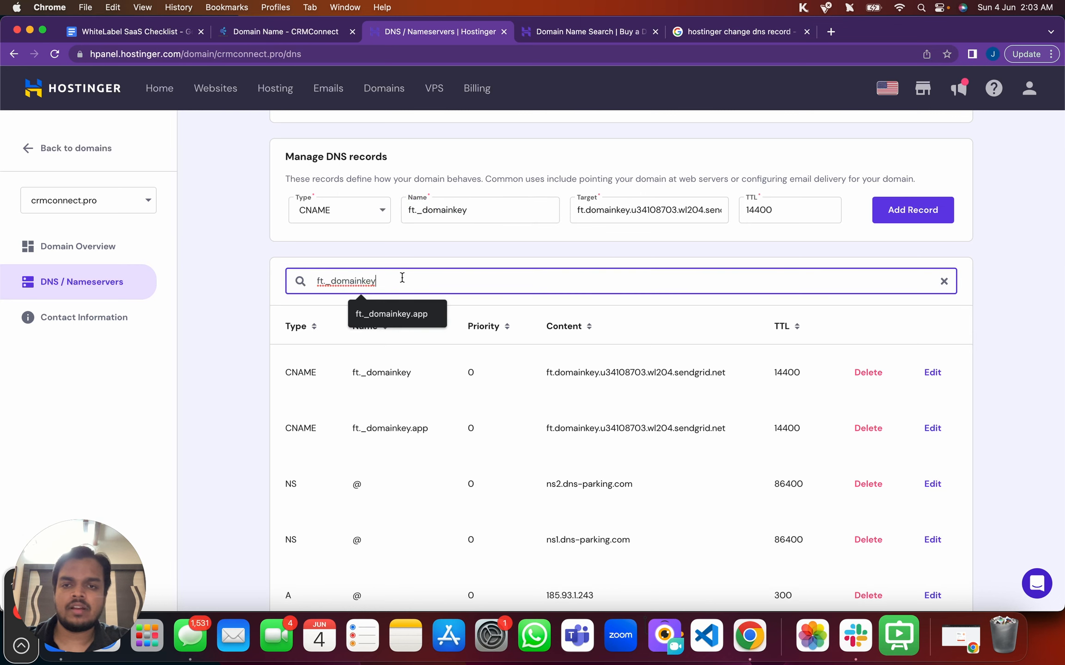
scroll(398, 419, "down", 1)
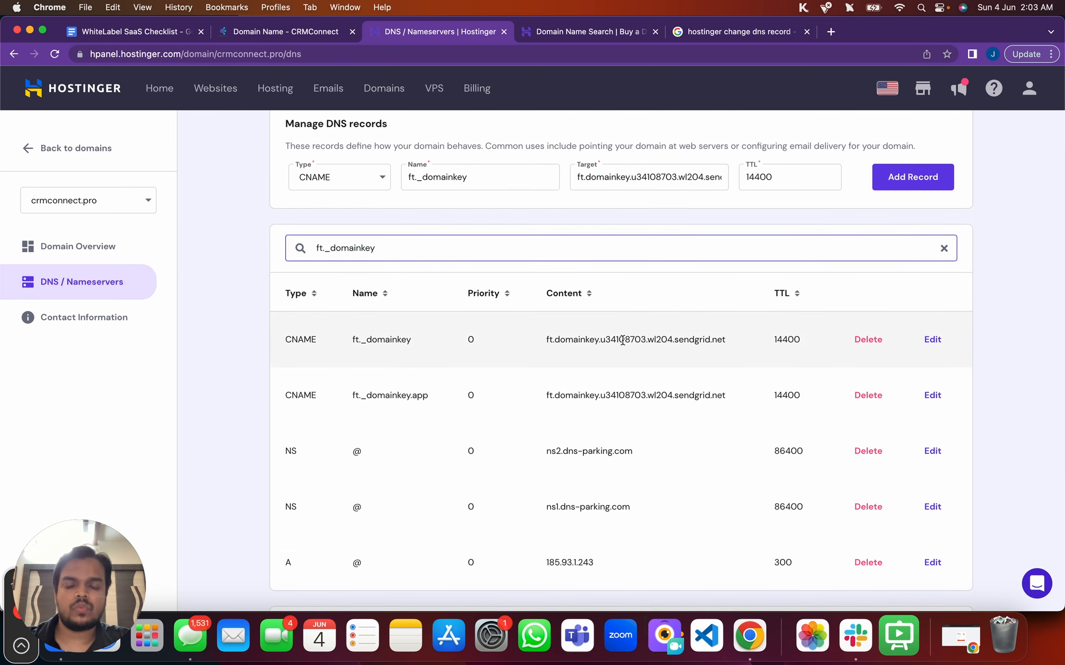
triple_click(656, 337)
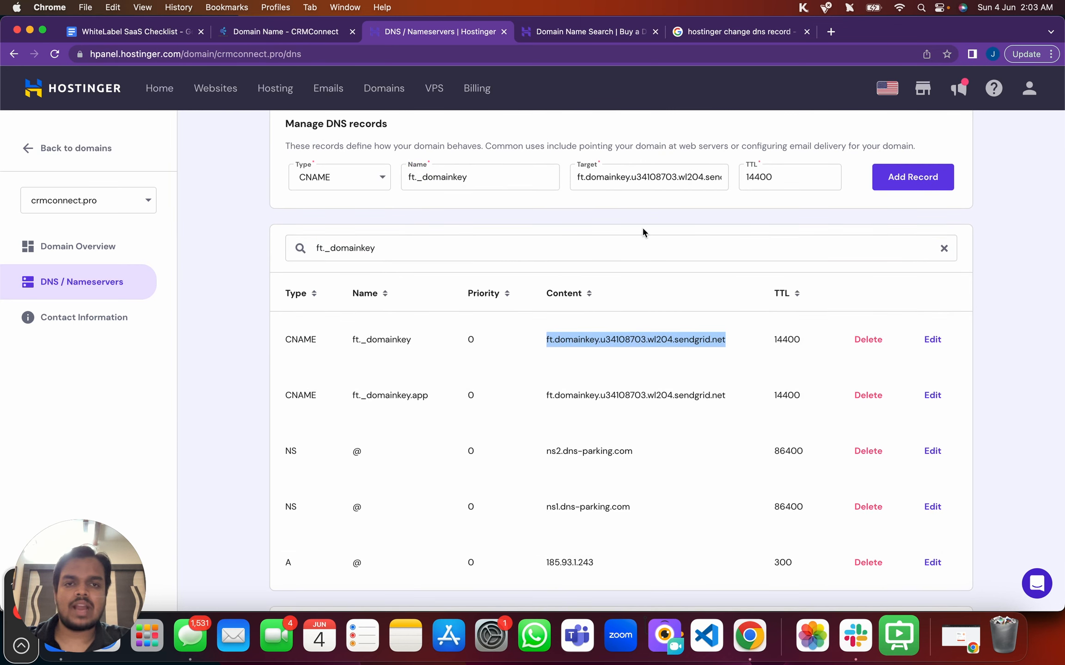
- Update the ft._domainkey CNAME record in Hostinger with CRM Connect's target ft.domainkey.u34108703.wl204.sendgrid.net
left_click(931, 339)
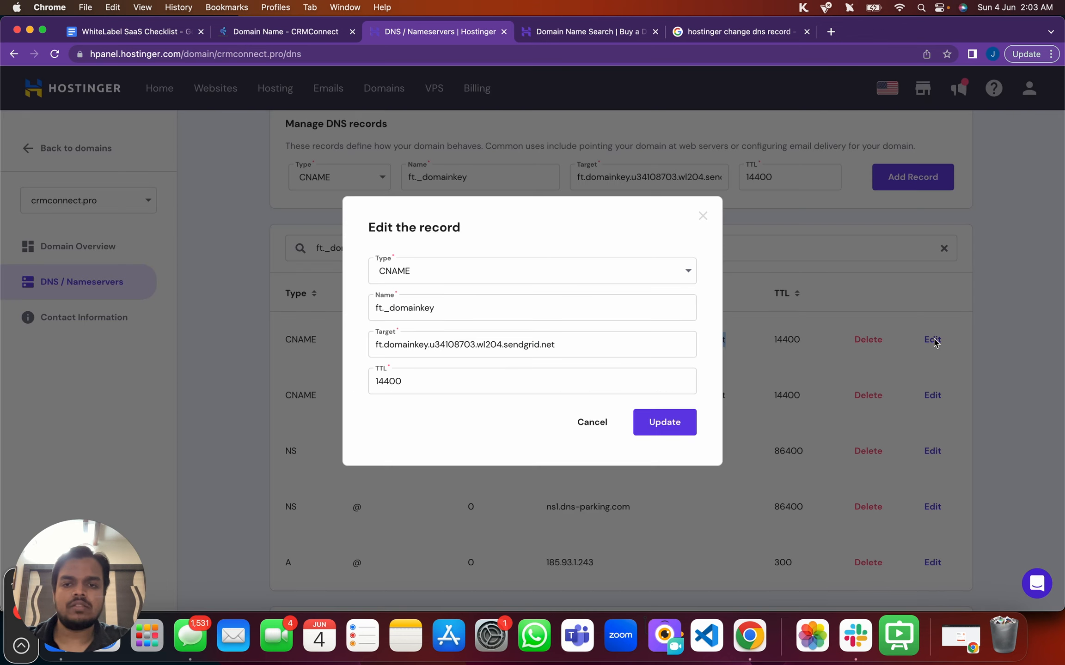
triple_click(536, 352)
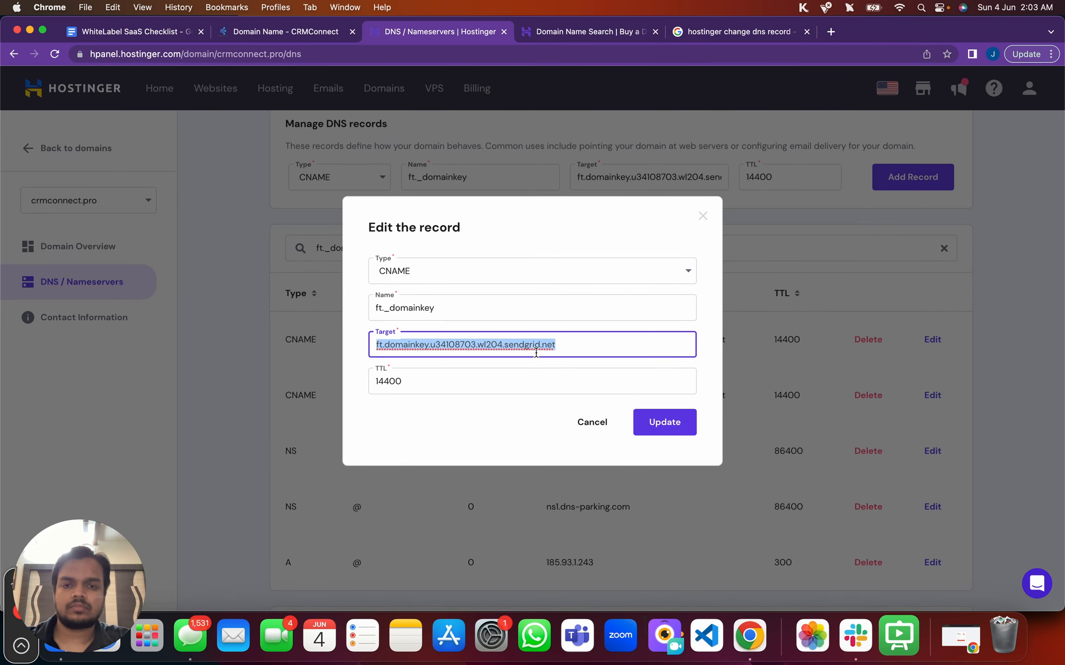
key("super+v")
left_click(285, 32)
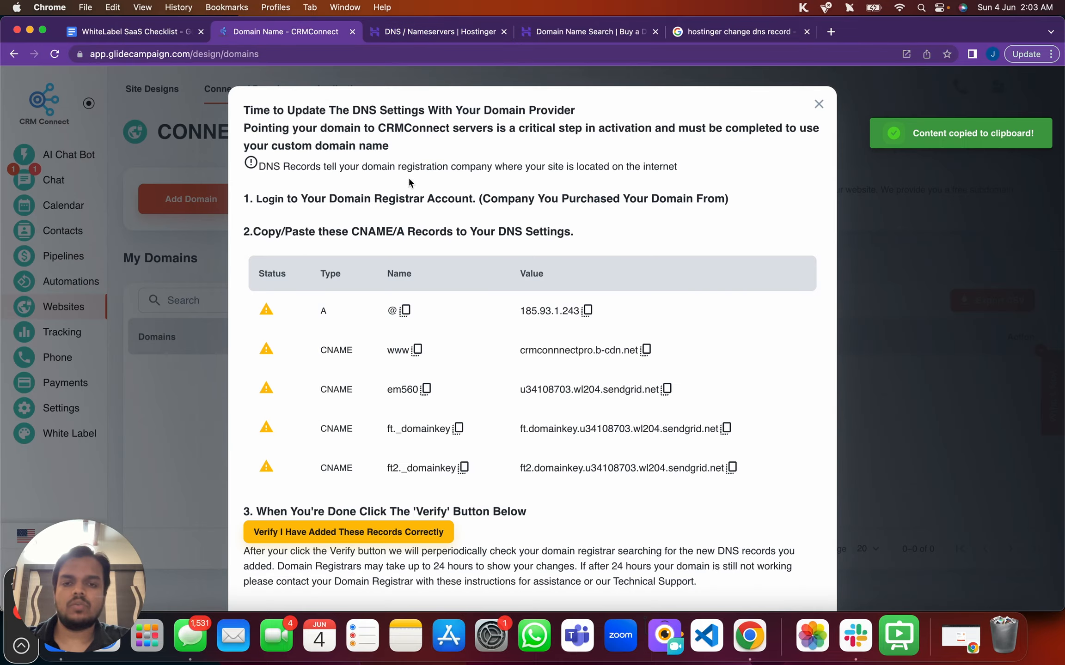
left_click(726, 428)
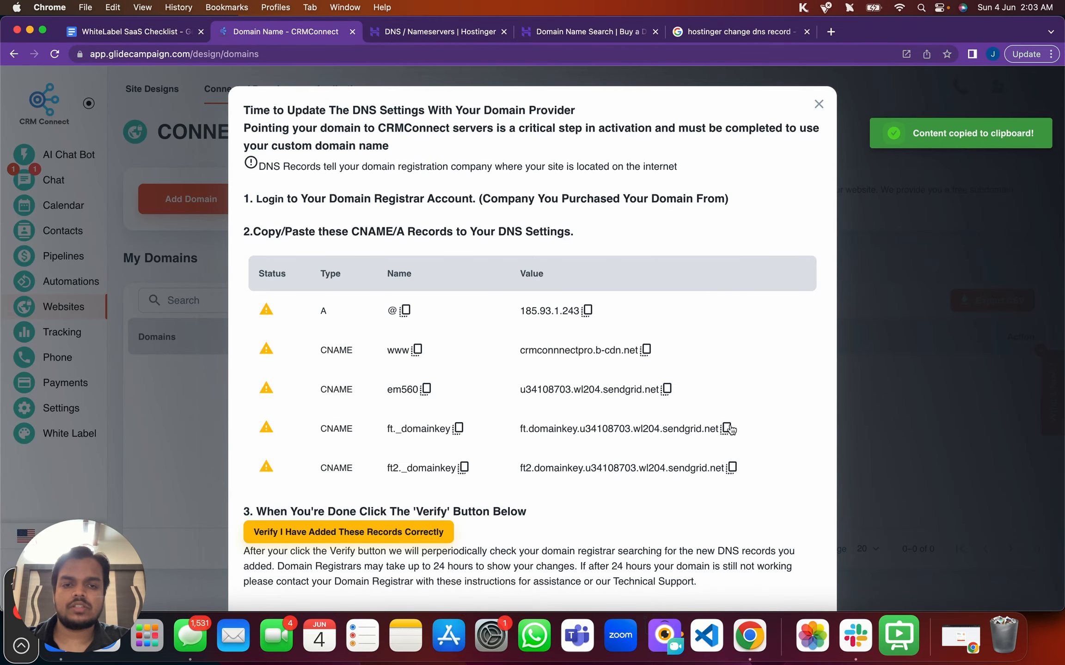
left_click(418, 31)
triple_click(429, 348)
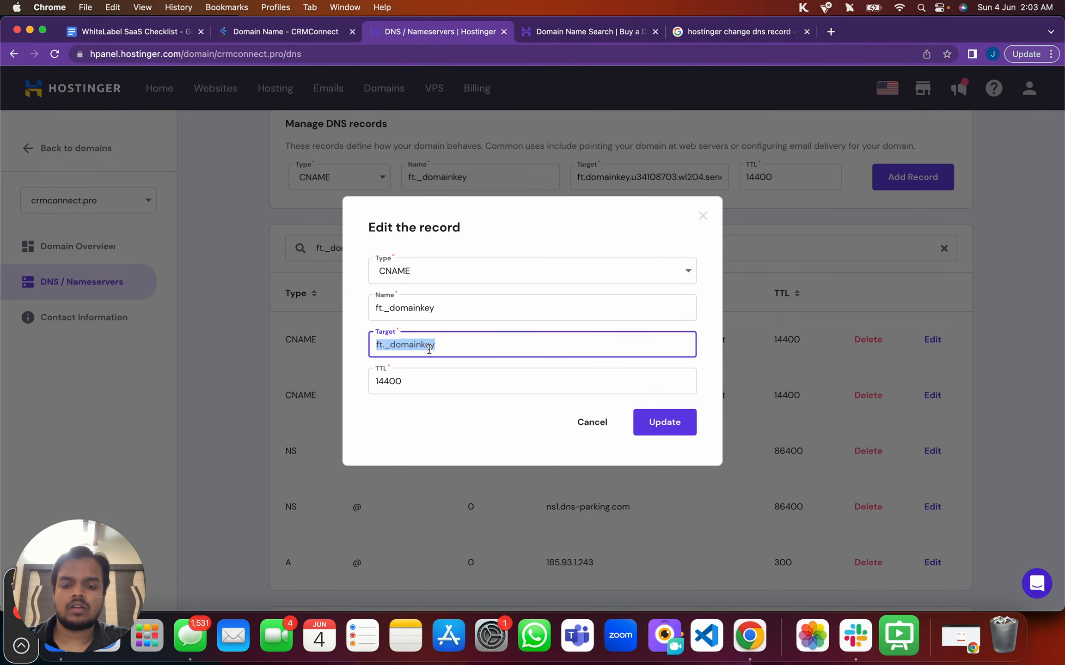
key("super+v")
left_click(673, 422)
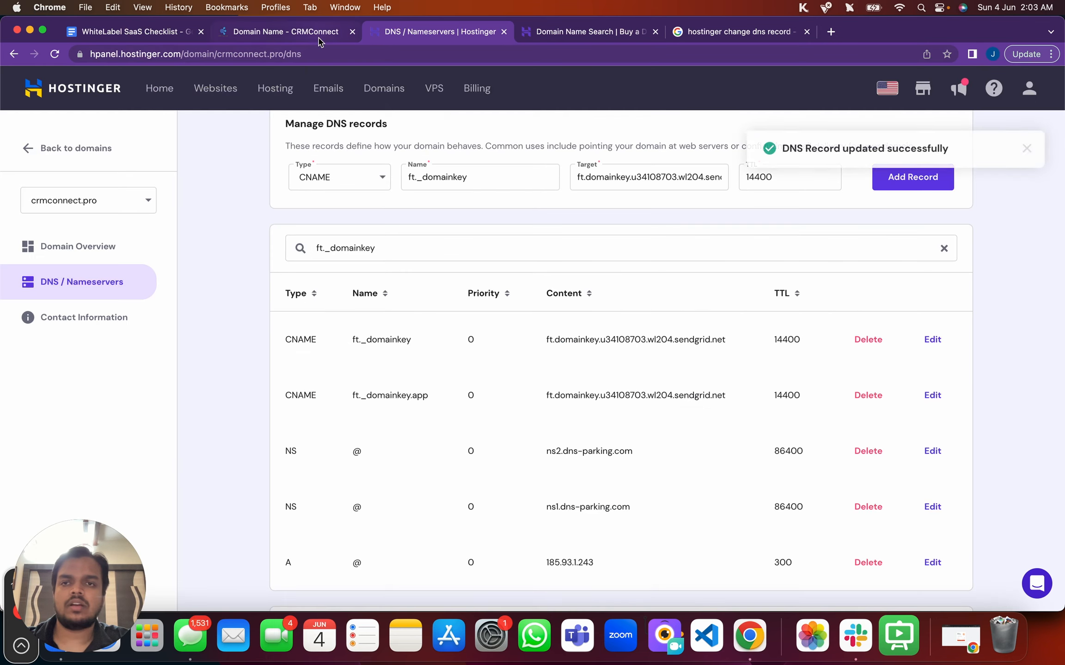
- Copy the record name ft2._domainkey from CRM Connect and search Hostinger's DNS records for it
left_click(286, 32)
left_click(463, 469)
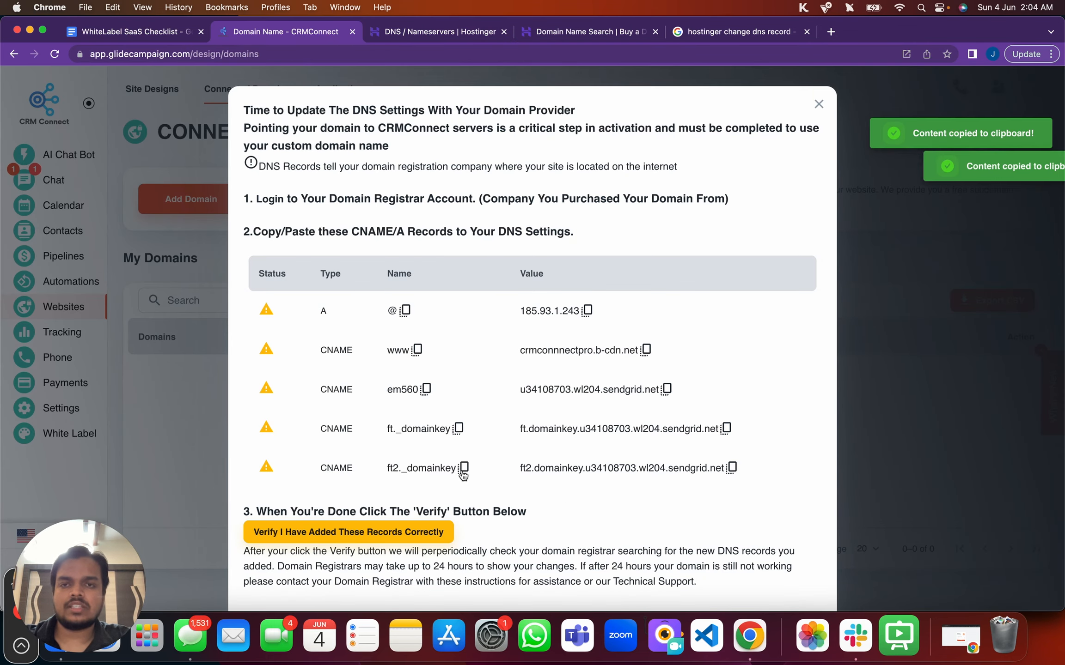
left_click(442, 37)
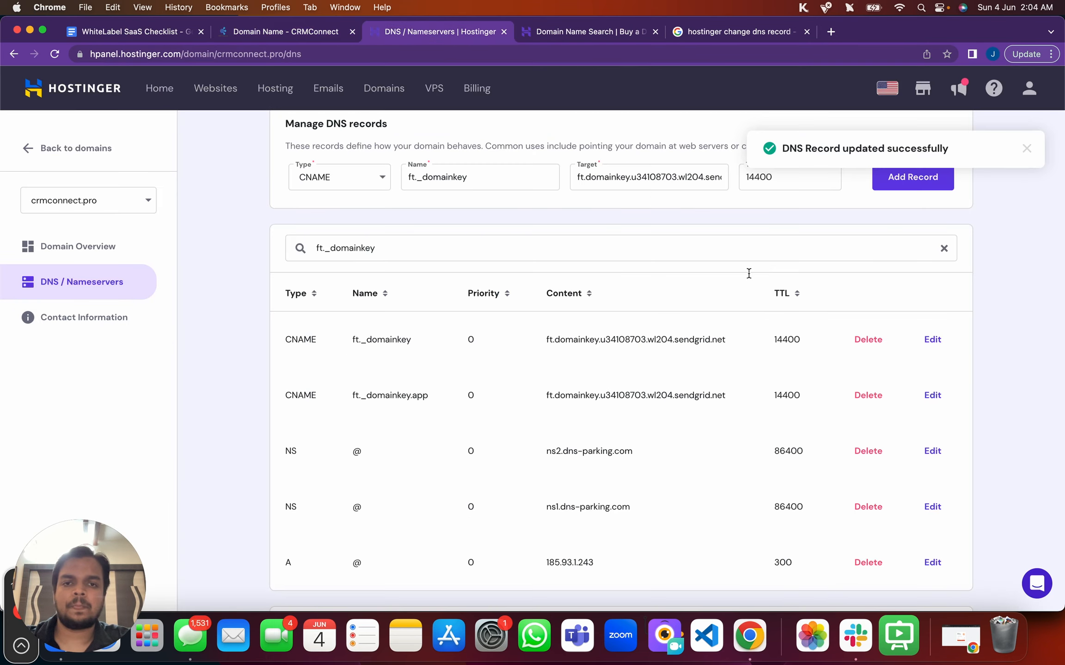
left_click(419, 246)
key("super+a")
key("super+v")
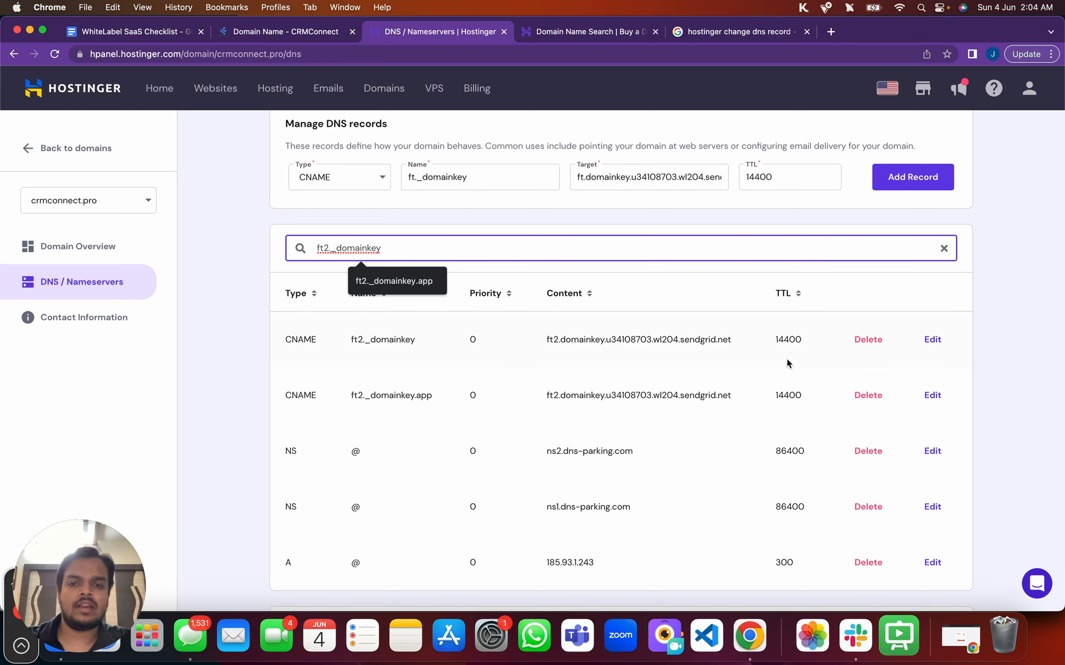
- Update the ft2._domainkey CNAME record in Hostinger with CRM Connect's target ft2.domainkey.u34108703.wl204.sendgrid.net
left_click(932, 339)
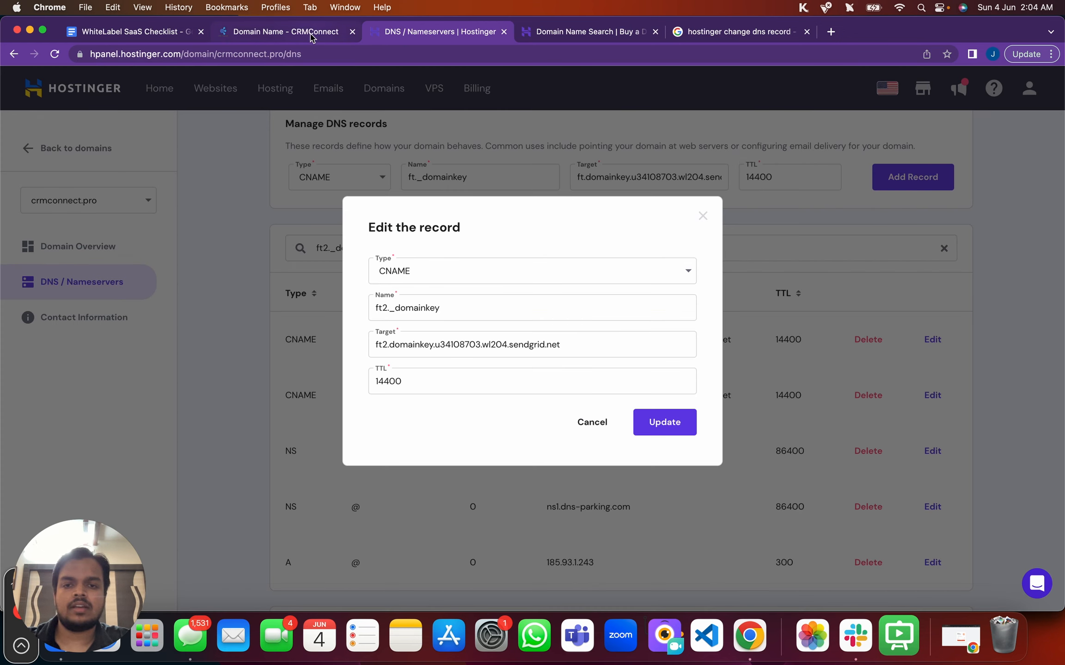
left_click(282, 30)
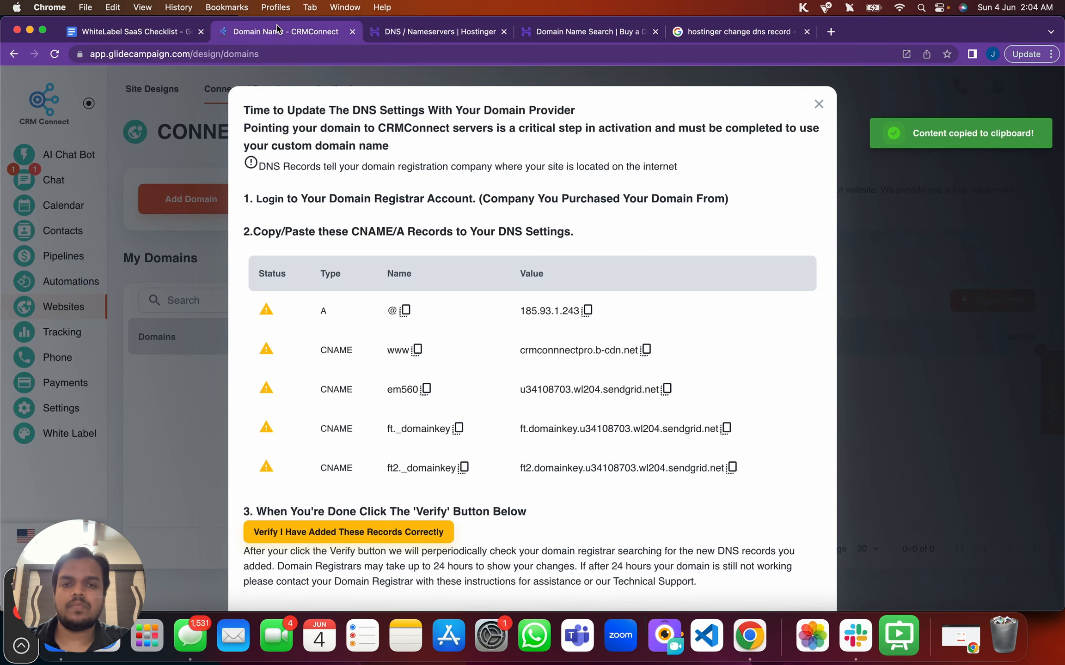
left_click(730, 468)
left_click(457, 33)
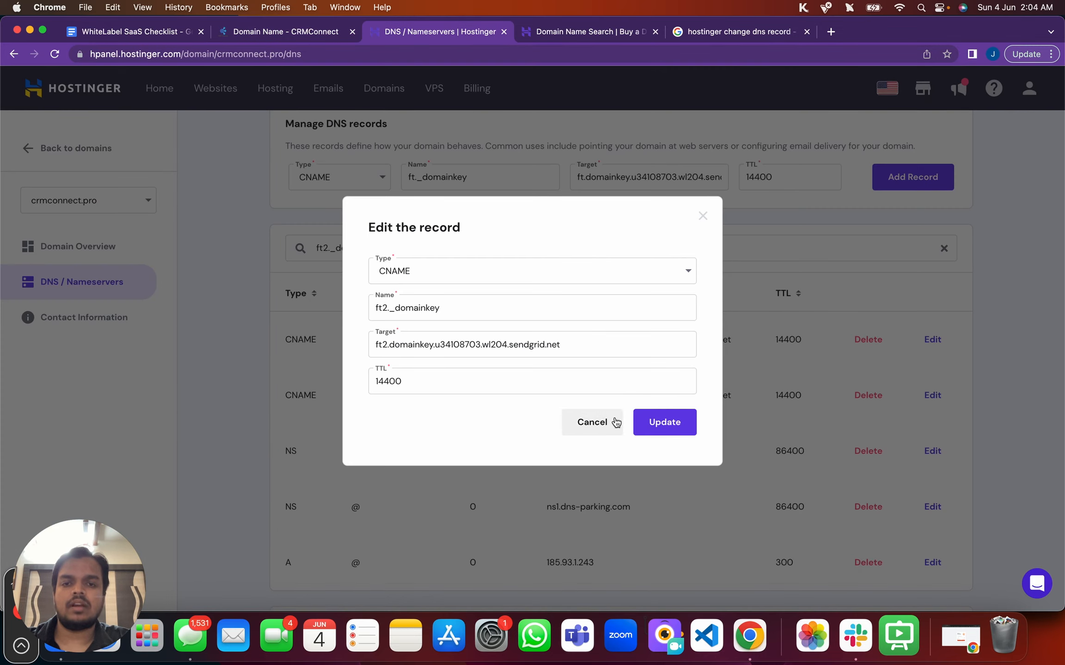
double_click(651, 354)
key("super+a")
key("super+v")
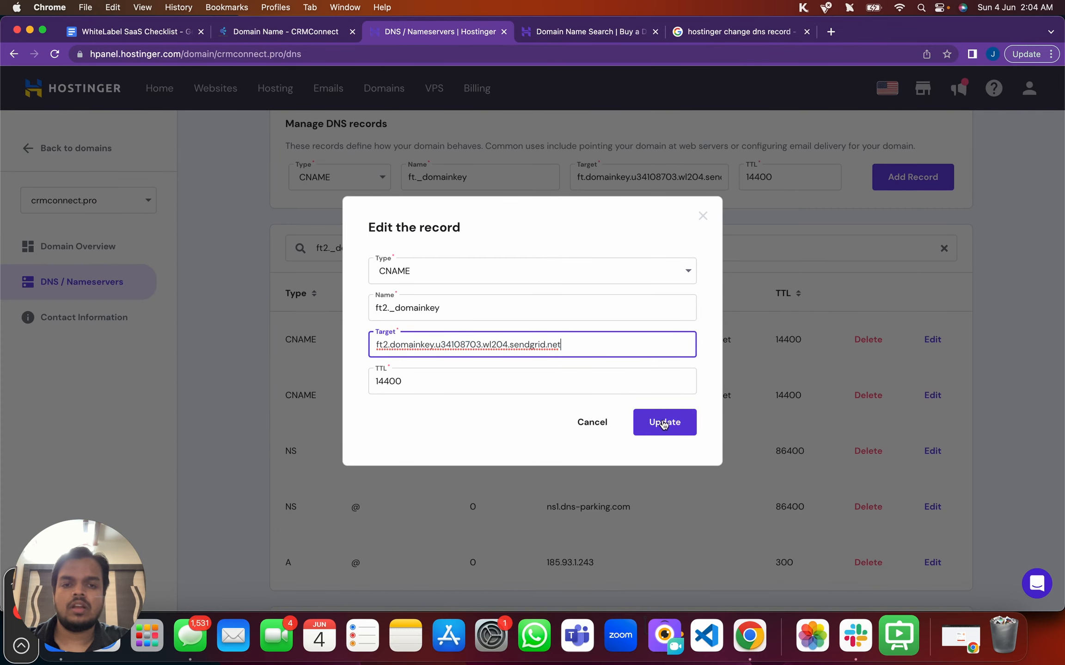
left_click(664, 423)
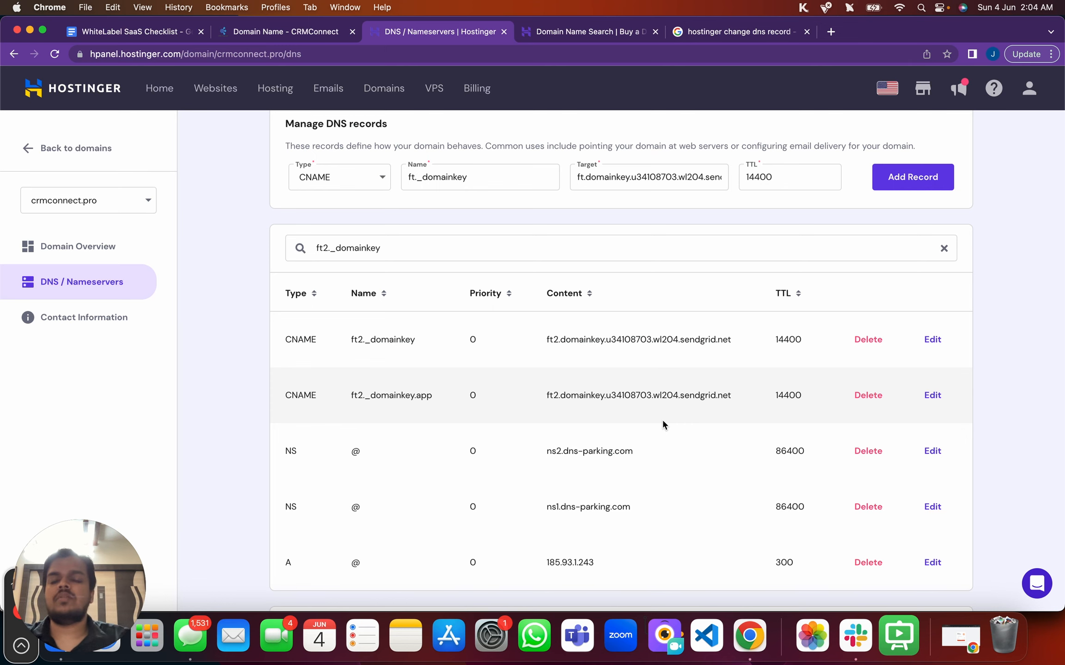
- Submit the added DNS records for verification in CRM Connect and finish the main website domain's setup
left_click(302, 31)
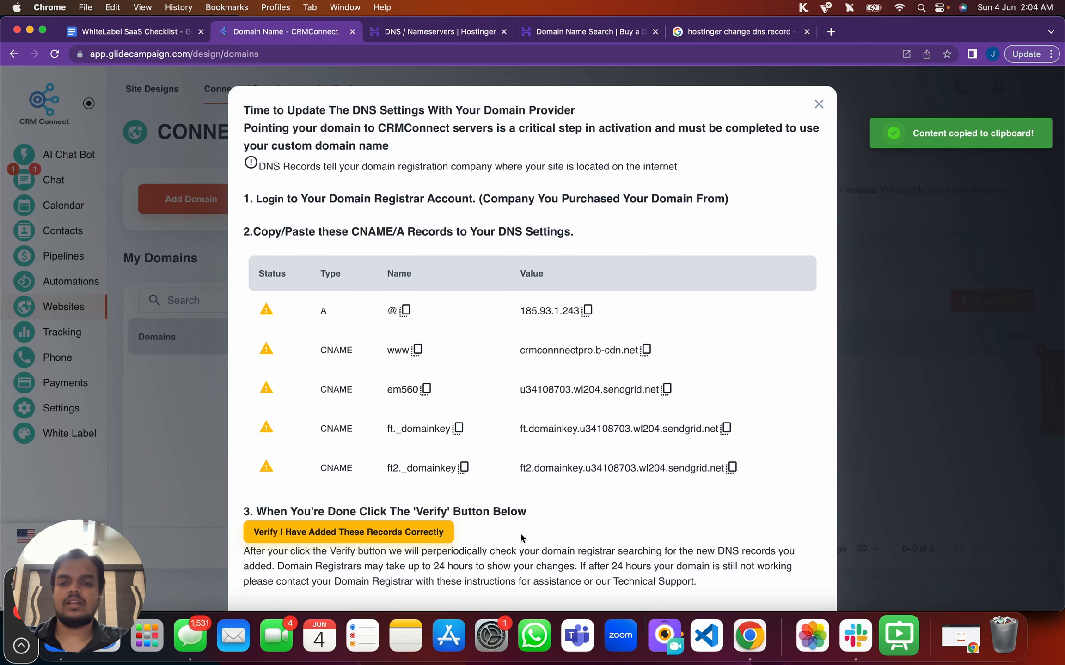
left_click(344, 531)
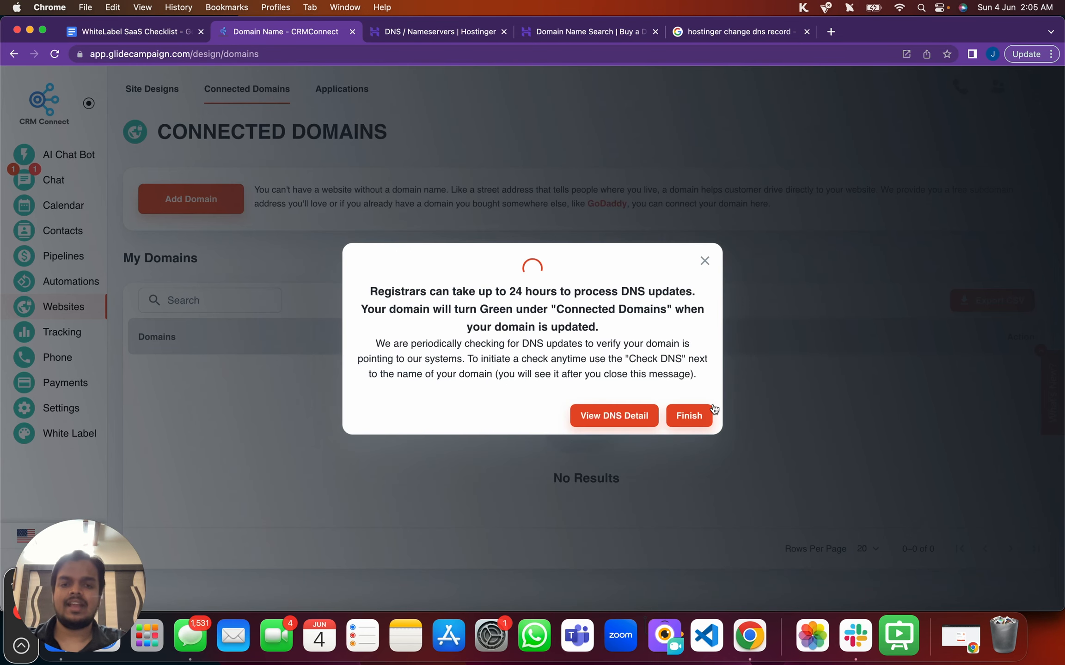
left_click(645, 425)
left_click(803, 547)
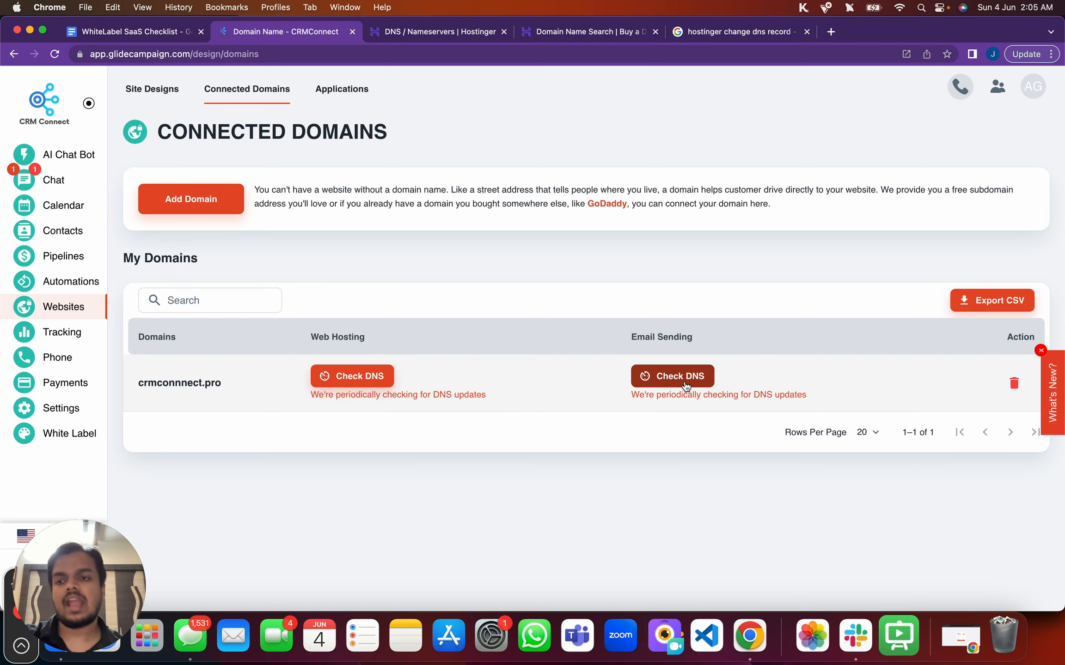
- Open CRM Connect's white label custom domains, and load app.crmconnect.pro in a new tab to check its login page and full address
left_click(60, 435)
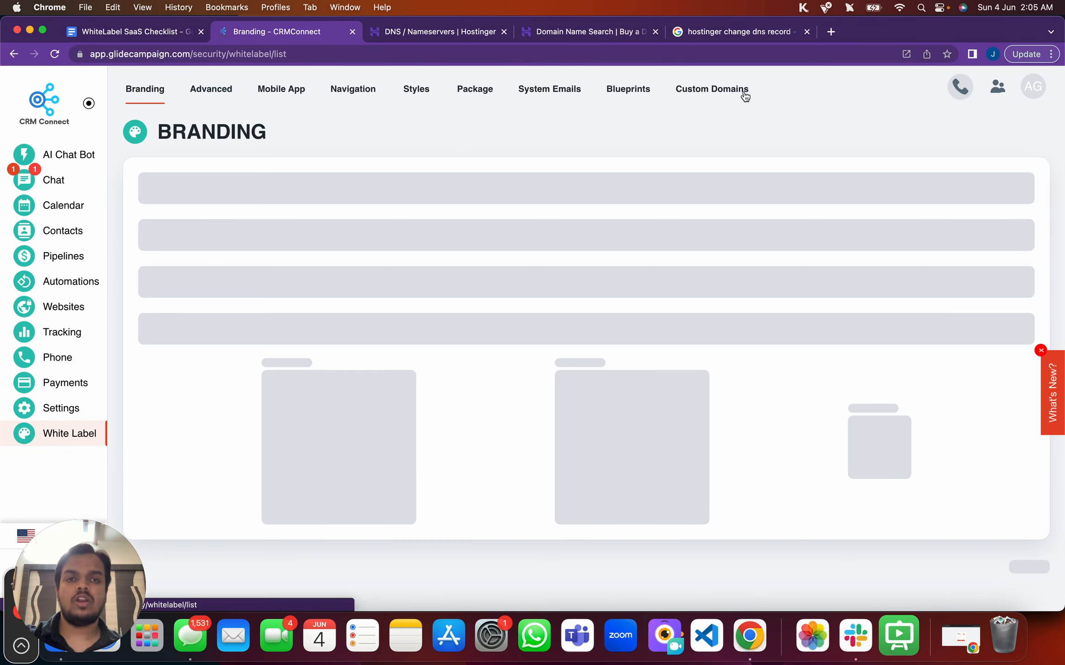
left_click(741, 92)
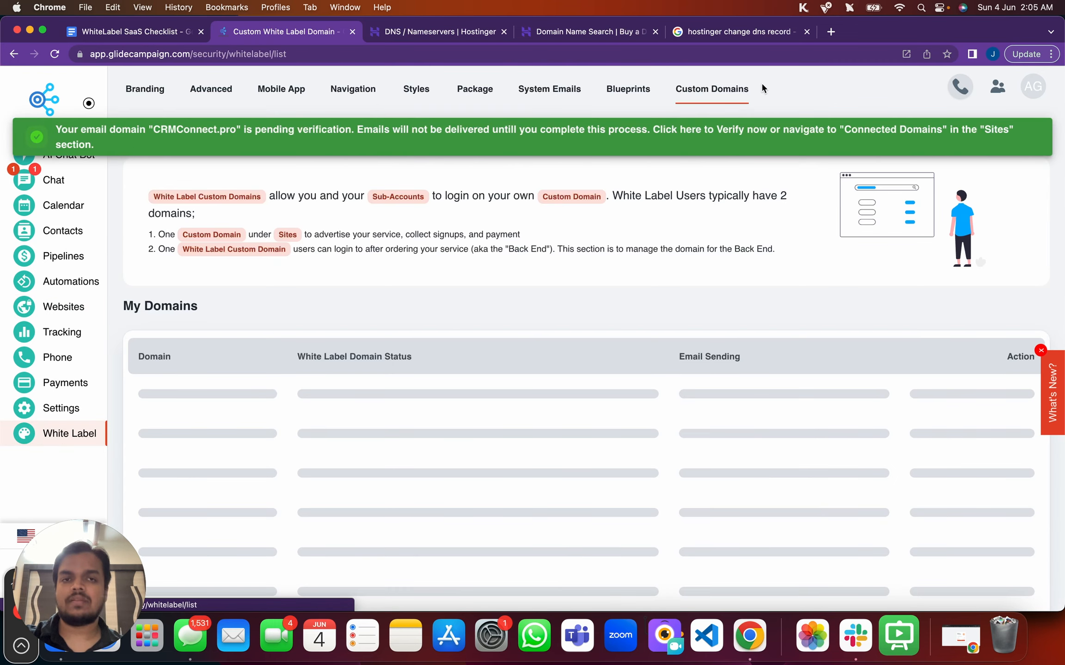
left_click(830, 34)
type("app.c")
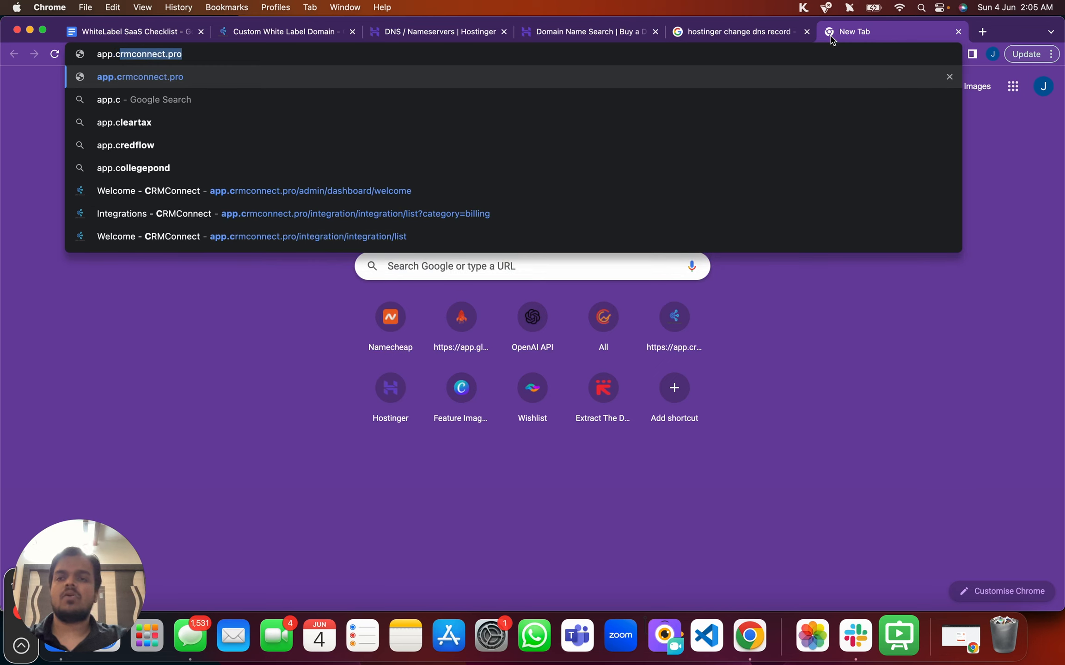
key("Return")
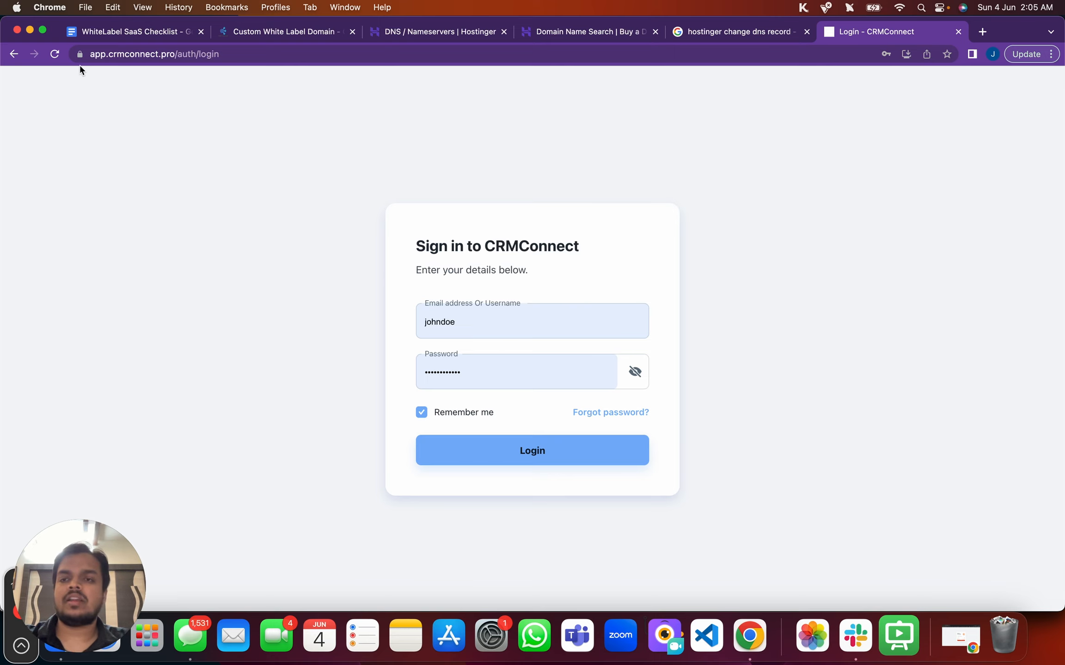
left_click(104, 49)
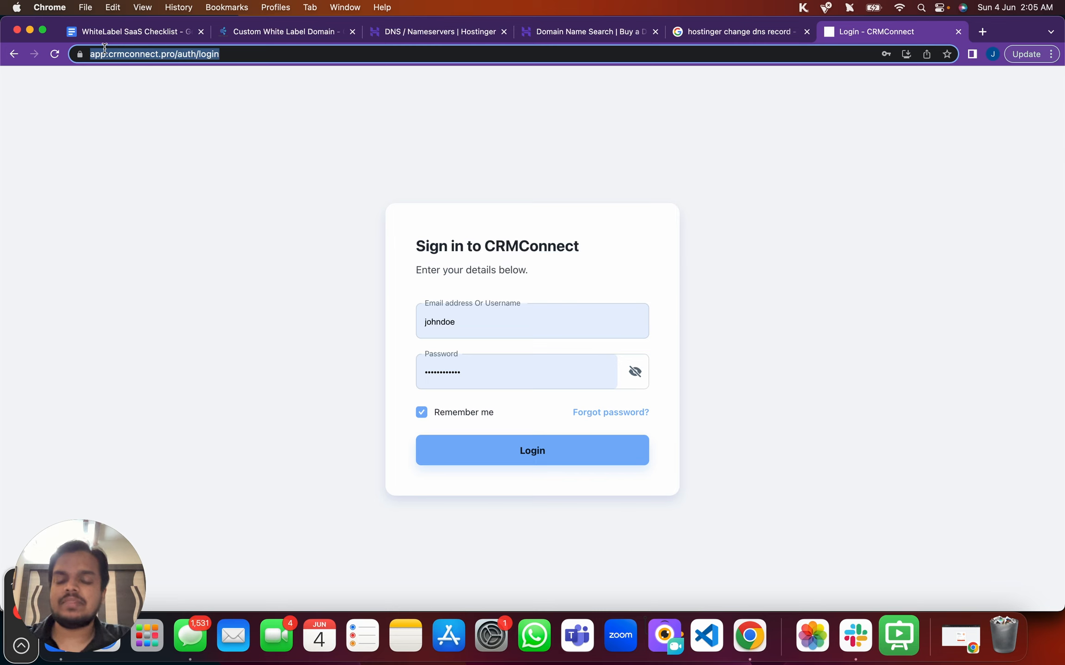
triple_click(109, 49)
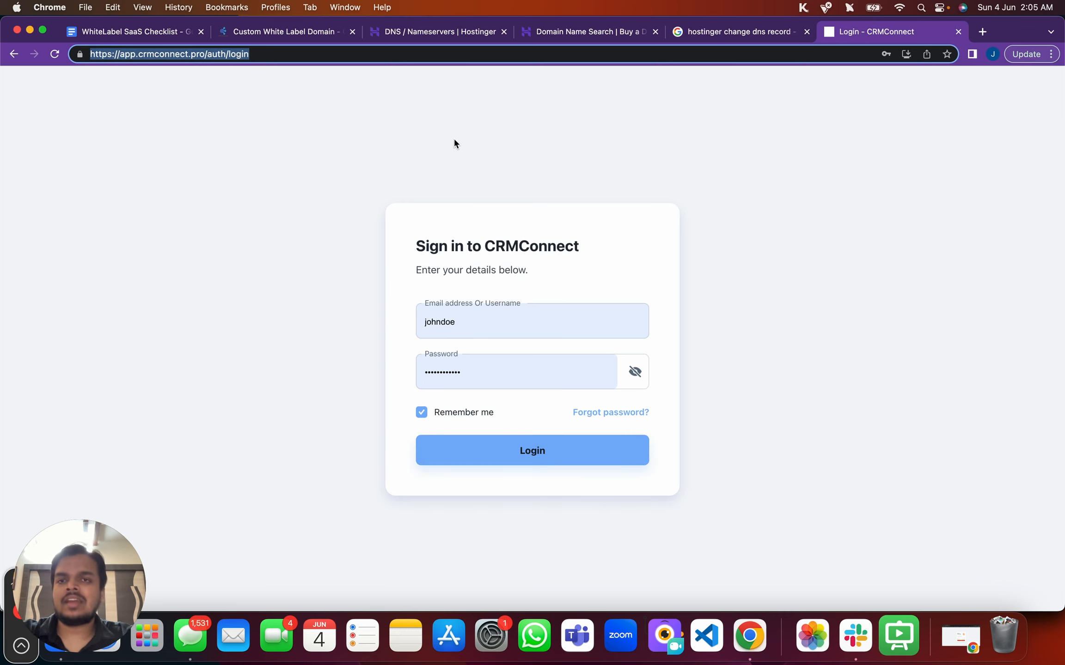
- Return to CRM Connect's white label custom domains and open the Websites section
left_click(270, 33)
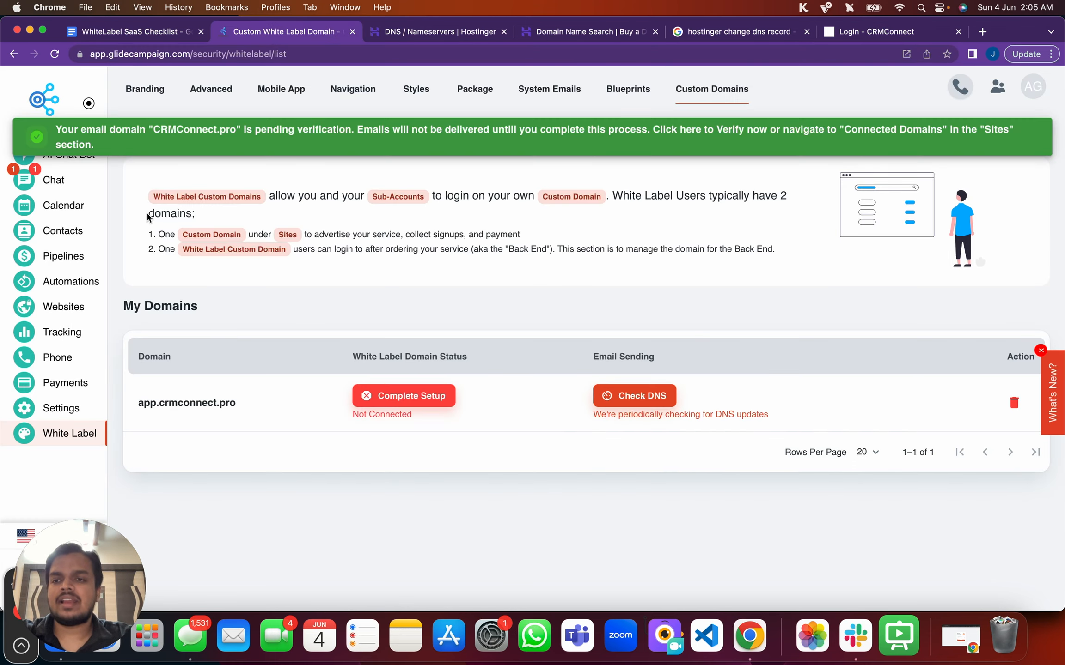
left_click(51, 305)
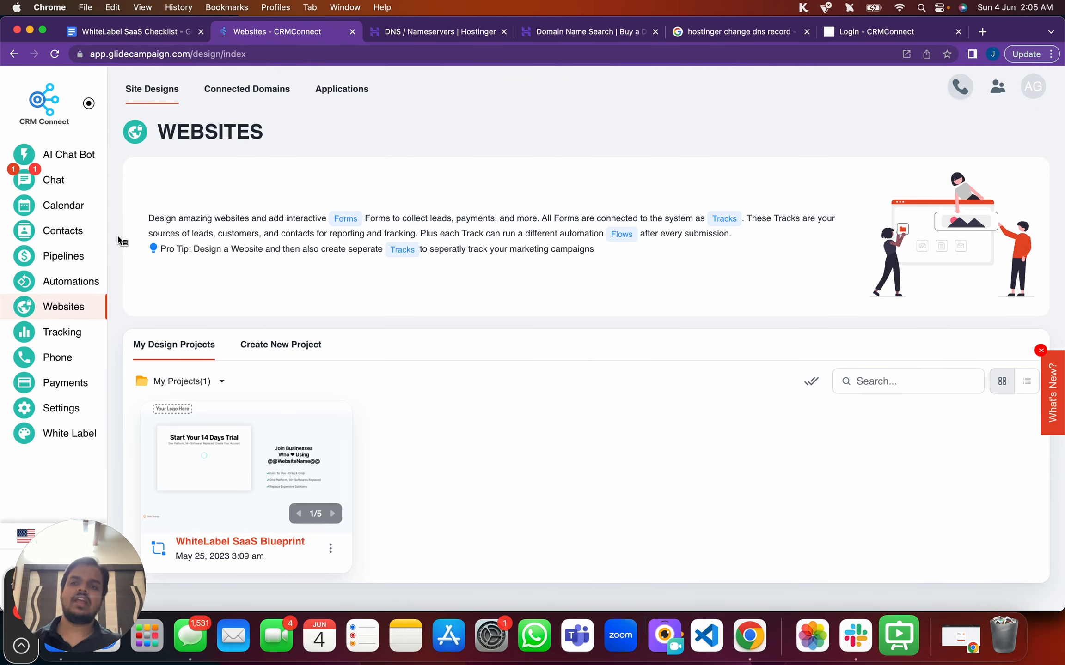